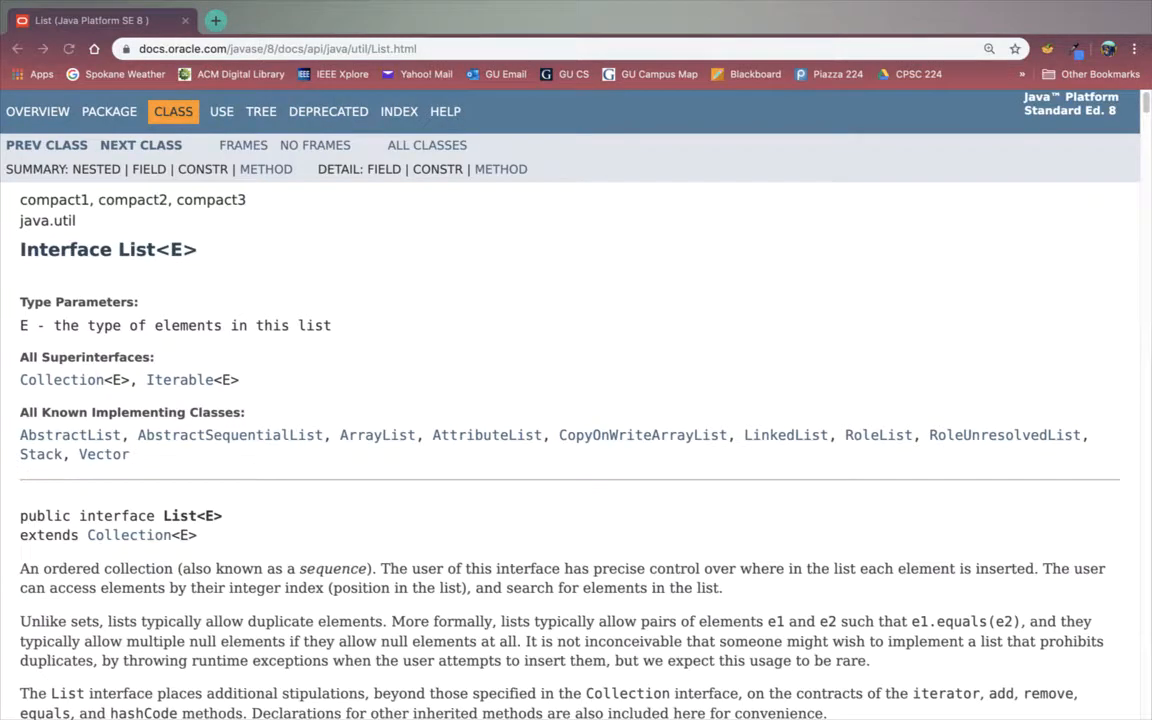
Step: Switch from the Chrome List documentation to Main.java in IntelliJ IDEA
key(alt+Tab)
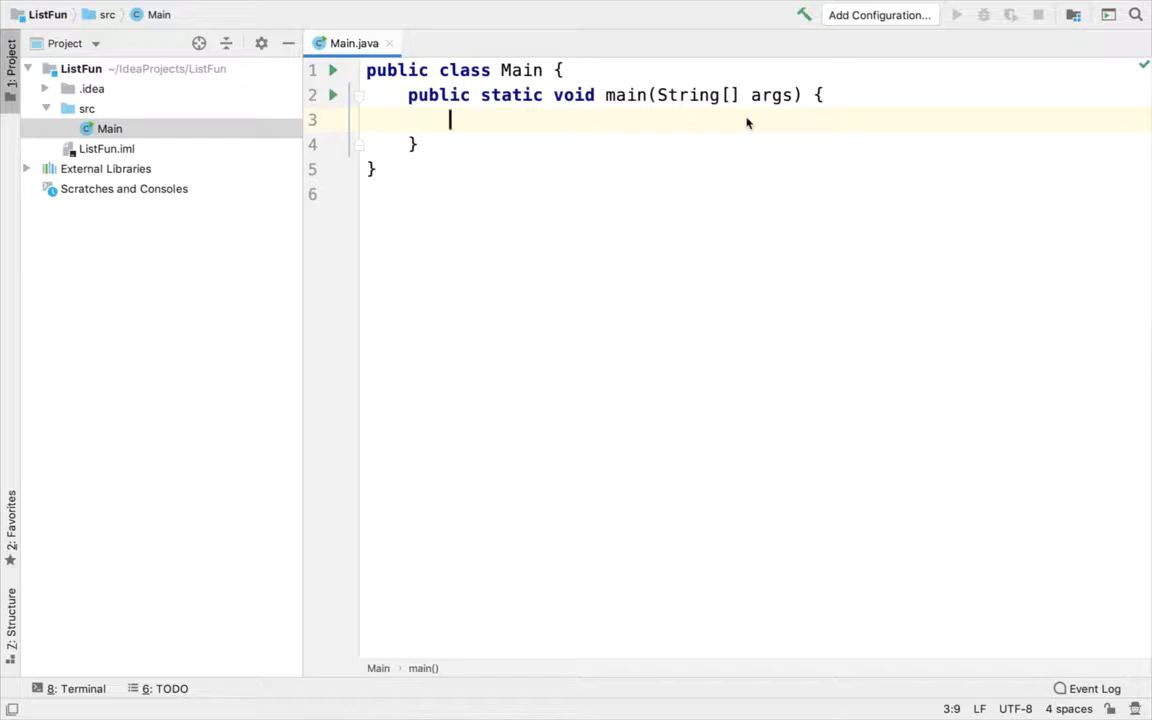
text(// Lis)
text(t )
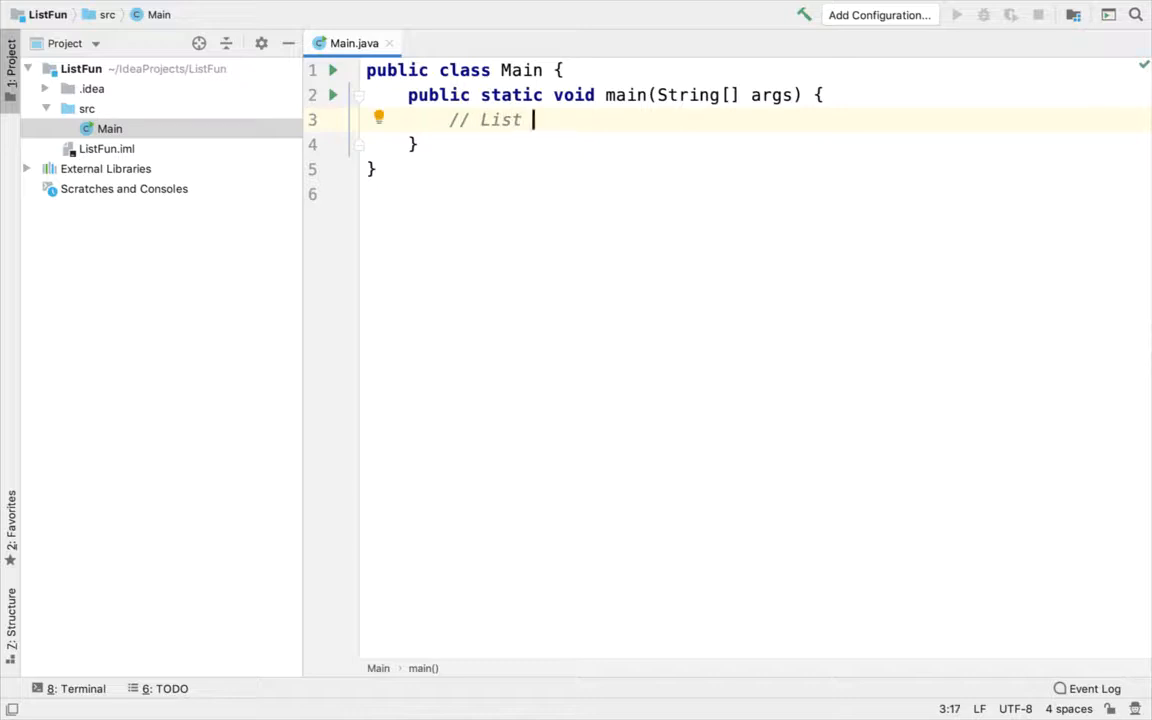
text(is an interf)
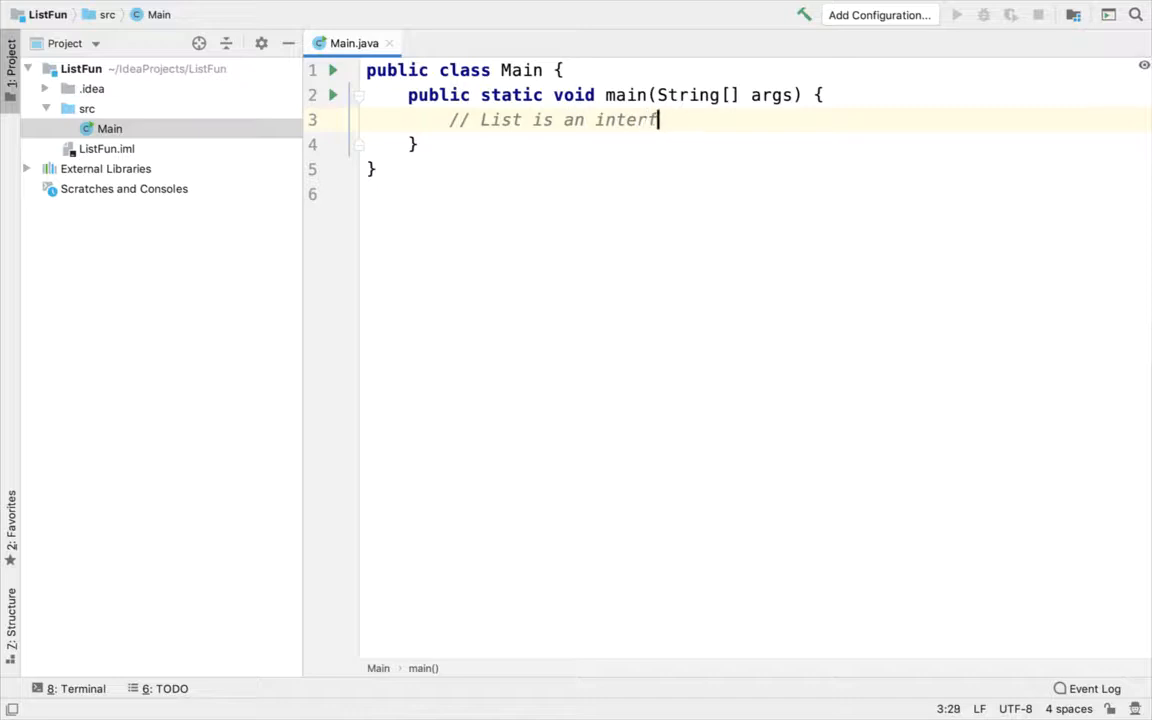
text(ace)
Step: Write the comments // List is an interface and // Collections framework inside main
key(Return)
text(/ c)
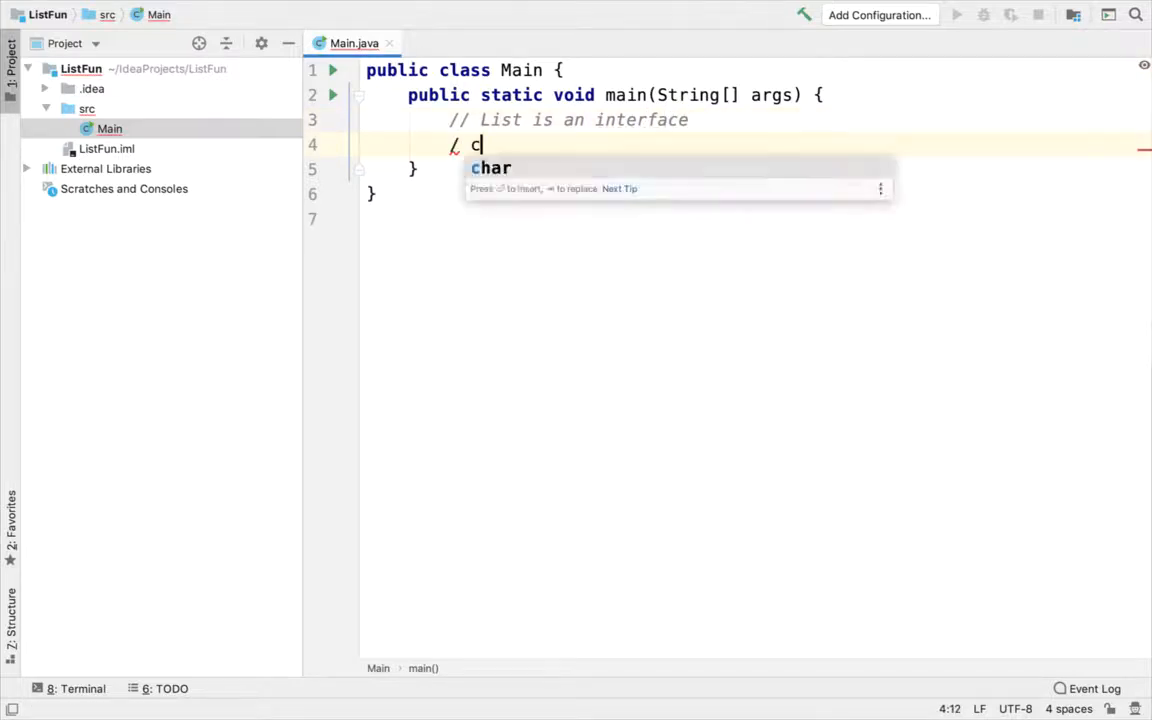
key(BackSpace)
key(BackSpace)
text(/ Collections )
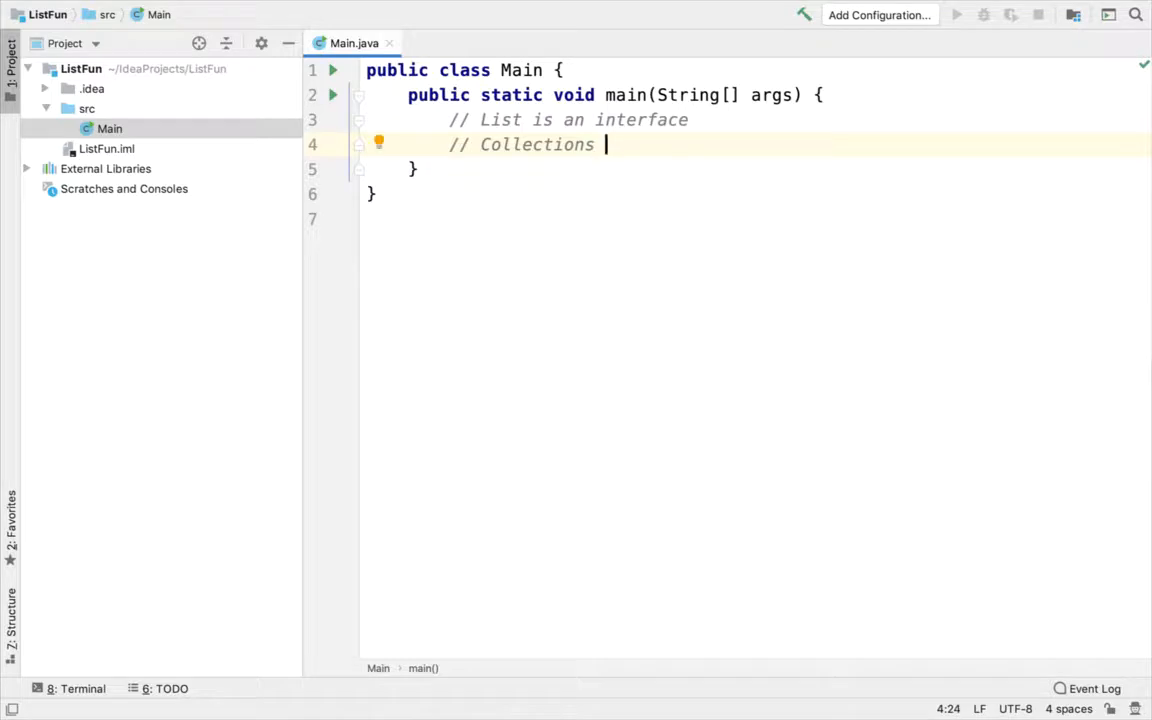
text(framew)
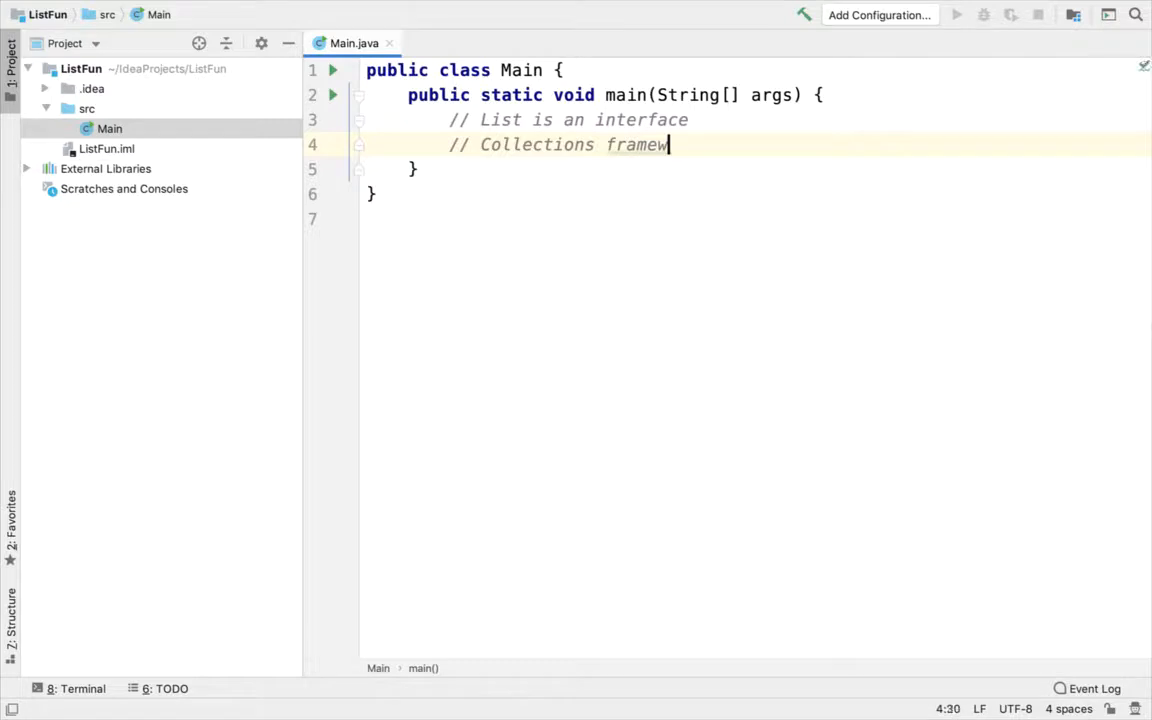
text(ork)
key(Return)
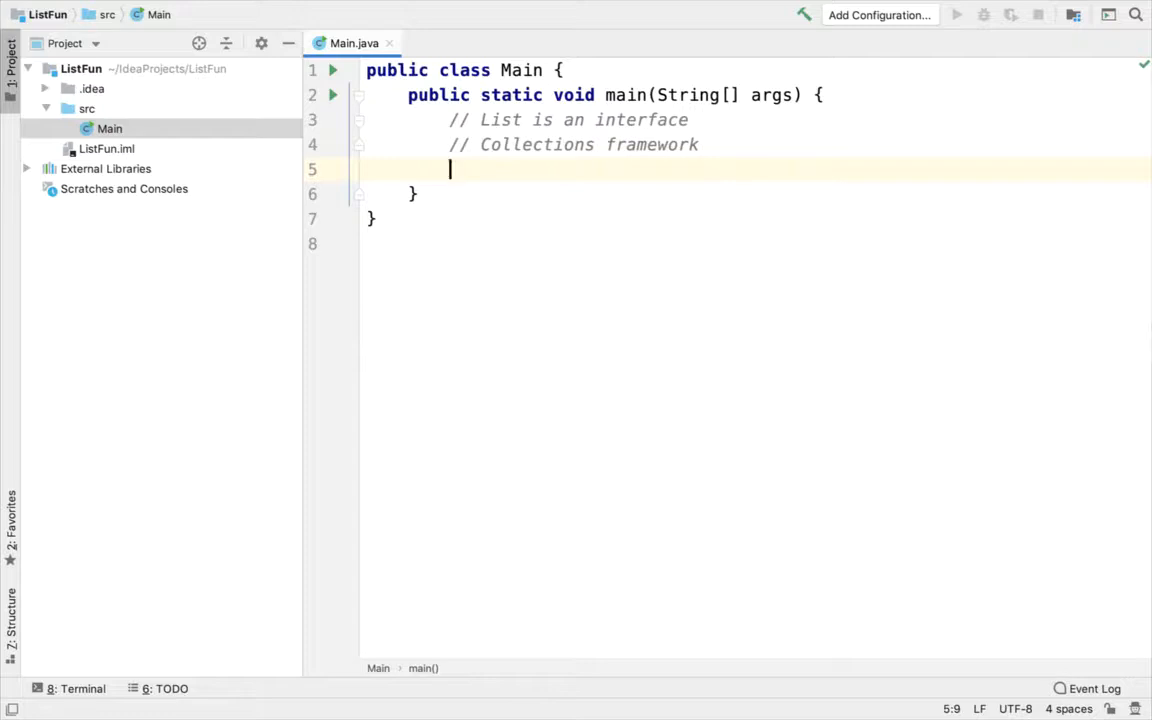
text(//)
text( ArrayList )
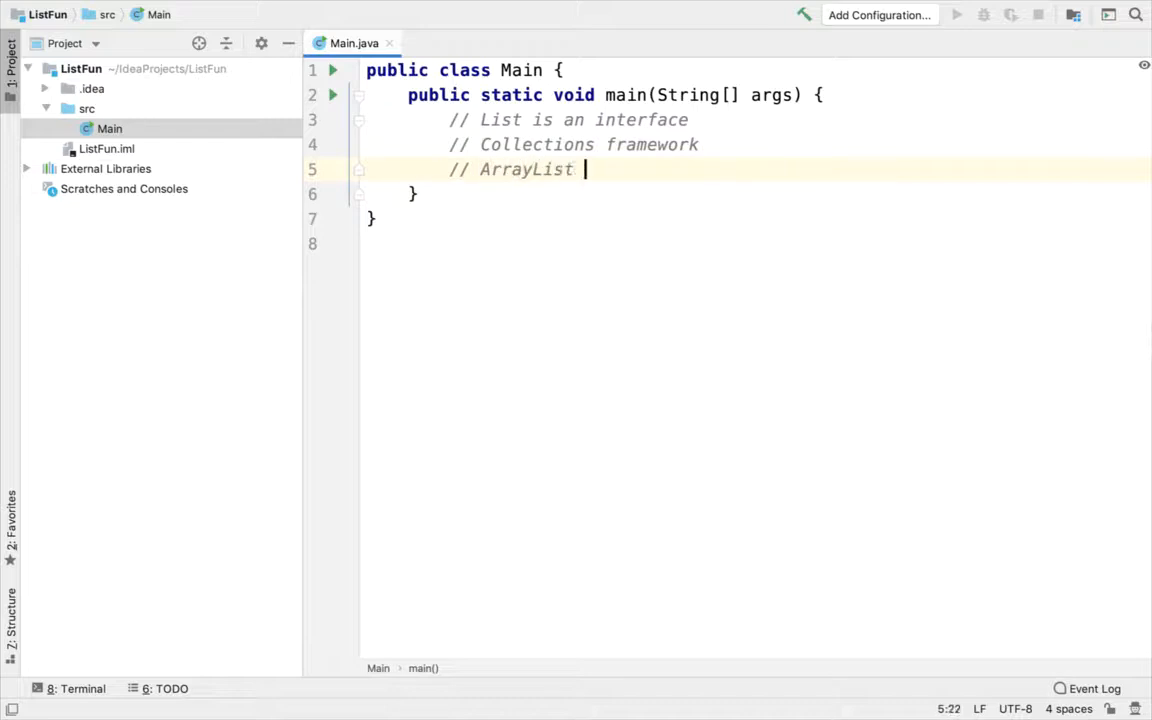
text(and LInk)
Step: Add the comment // ArrayList and LinkedList implement List, then return to the browser docs
key(BackSpace)
key(BackSpace)
key(BackSpace)
text(i)
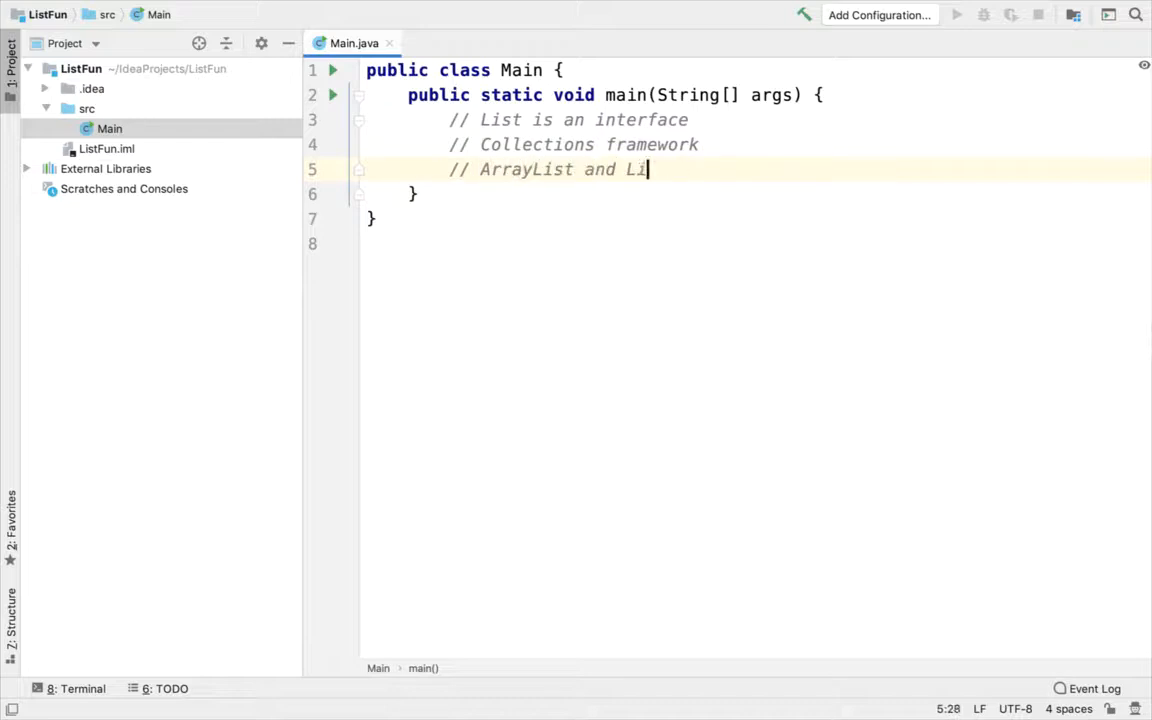
text(nkedLIst)
key(BackSpace)
key(BackSpace)
key(BackSpace)
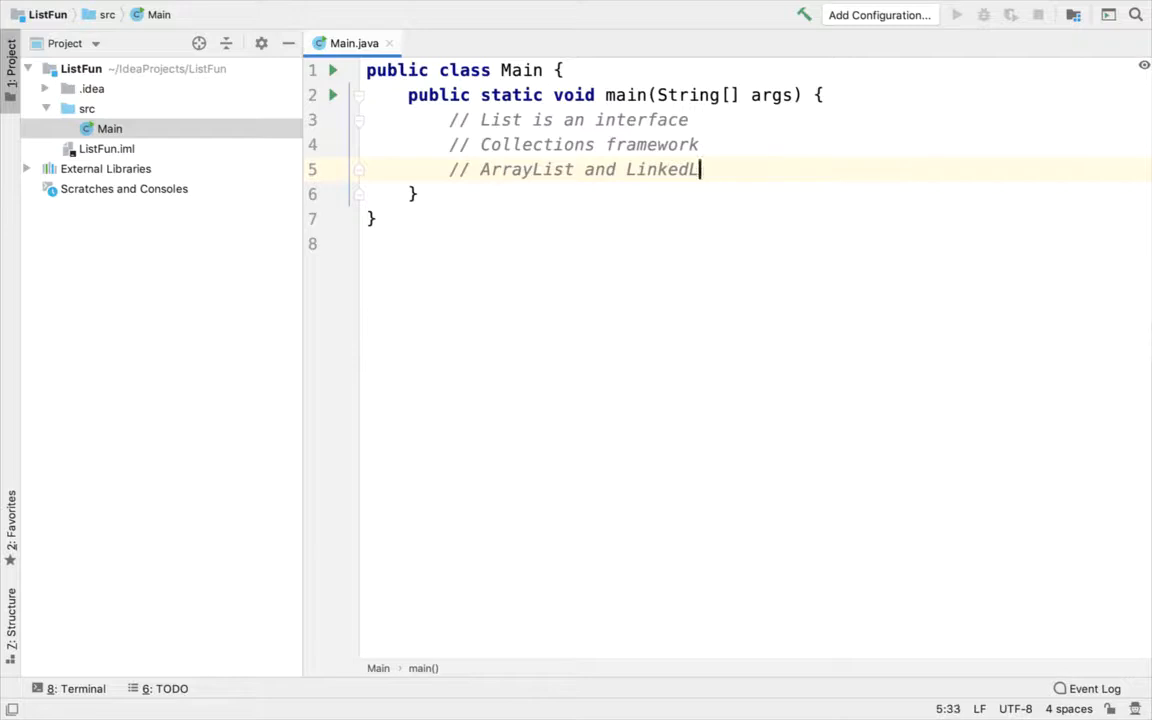
text(ist implement LI)
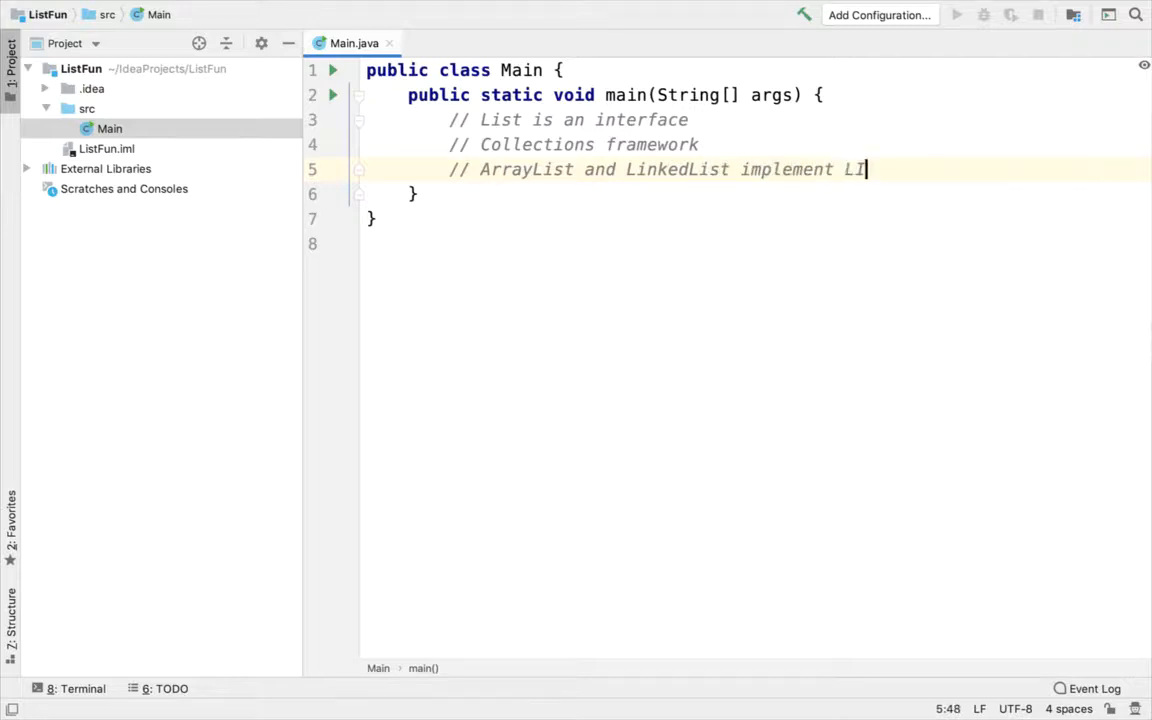
text(s)
key(BackSpace)
key(BackSpace)
text(ist)
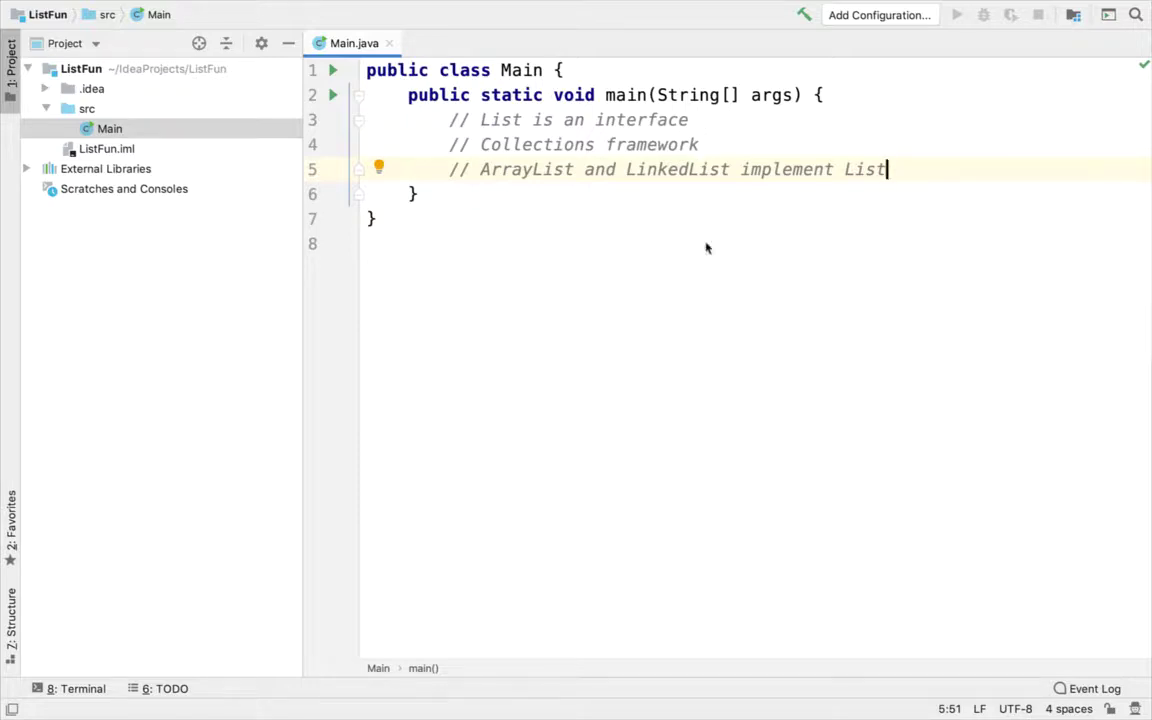
key(super+Tab)
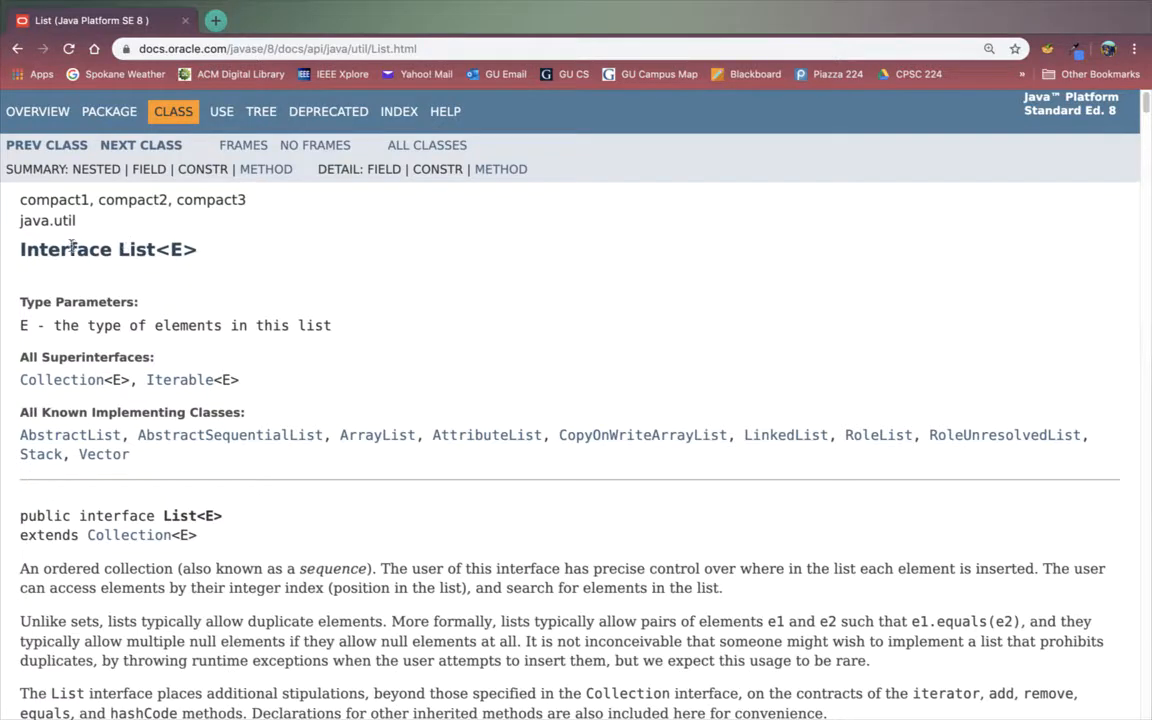
drag(58, 249, 147, 249)
click(147, 249)
double_click(178, 249)
scroll(183, 252, down, 5)
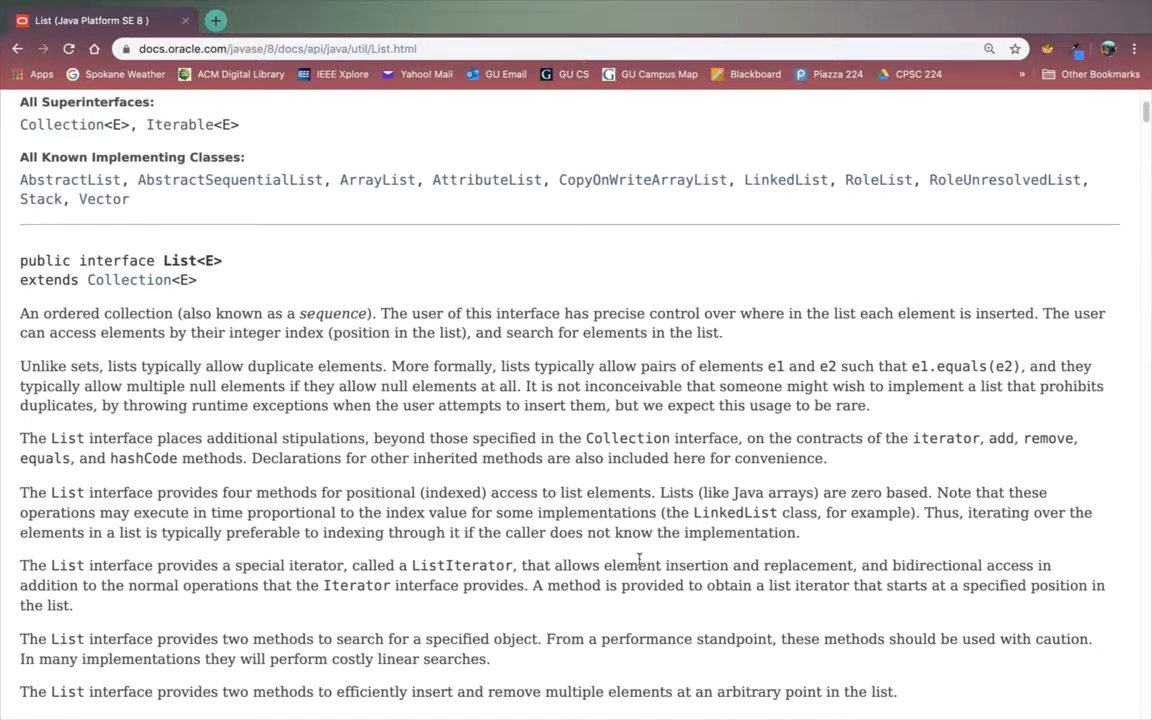
Step: Highlight the zero-based sentence and LinkedList while reading the List description
drag(662, 492, 930, 491)
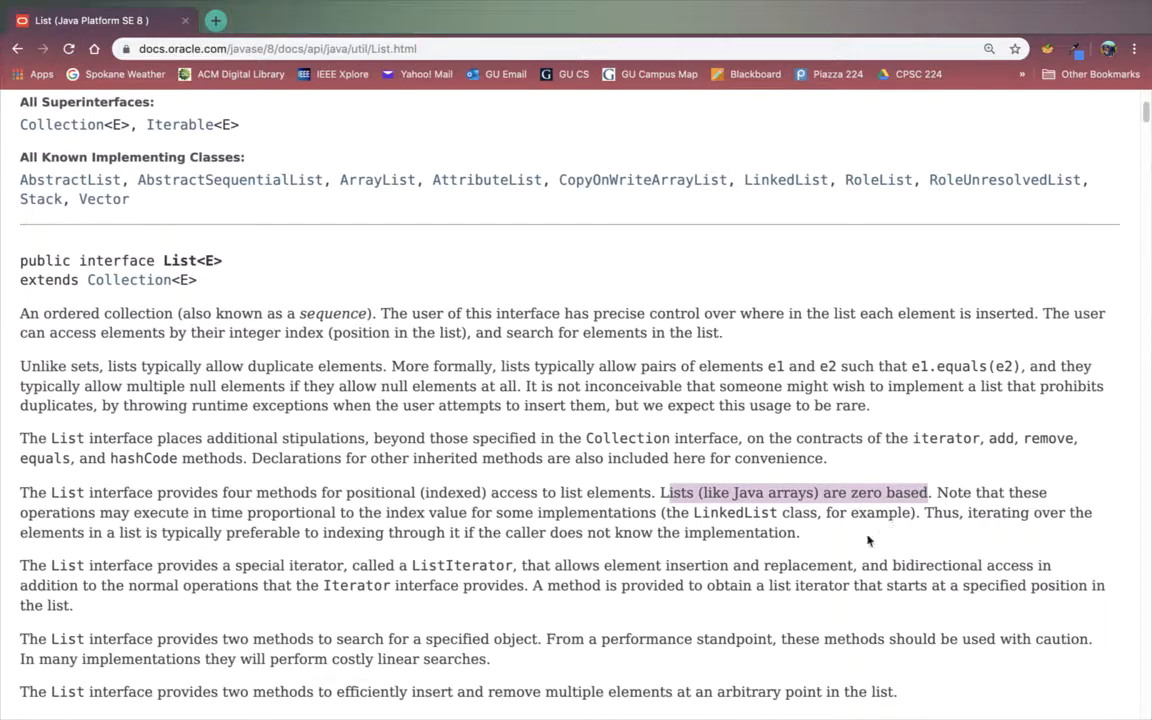
click(780, 488)
drag(694, 512, 766, 512)
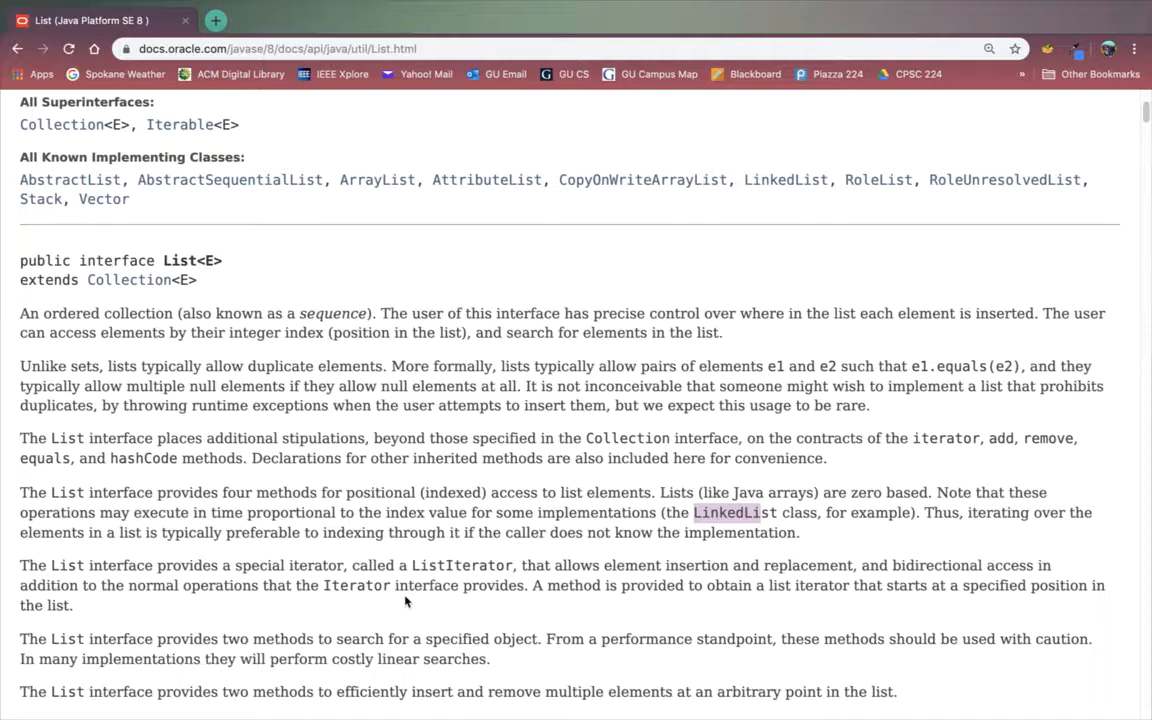
scroll(406, 600, down, 4)
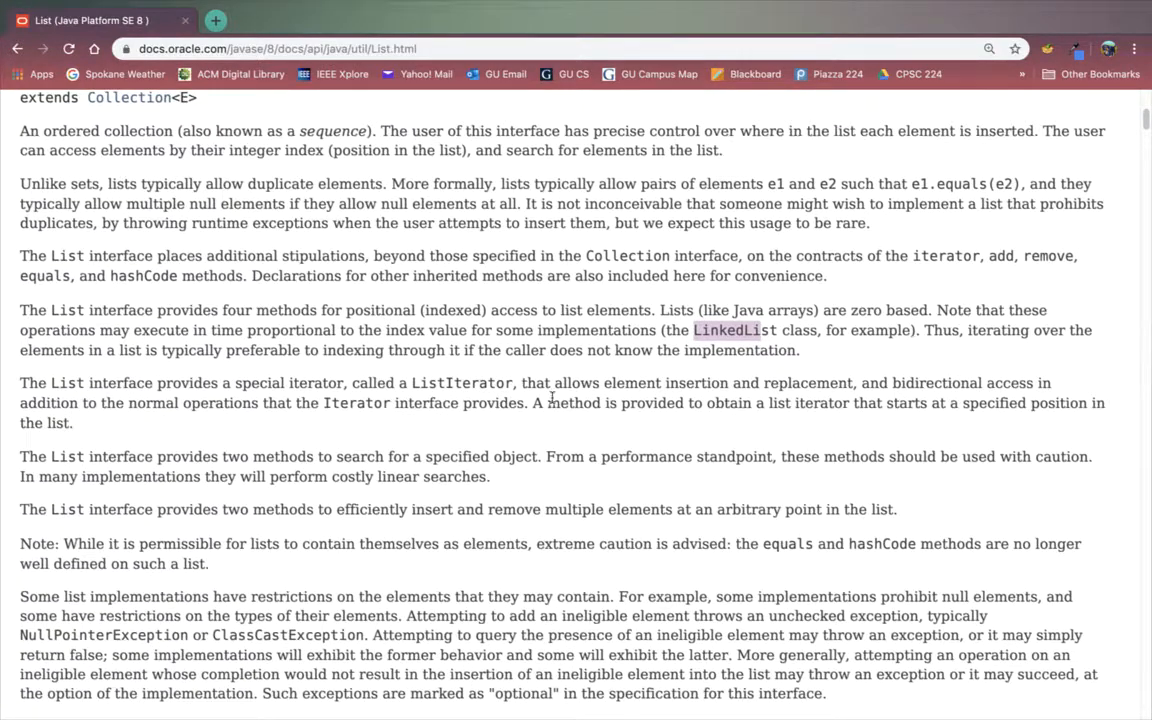
scroll(551, 398, down, 4)
scroll(550, 410, down, 1)
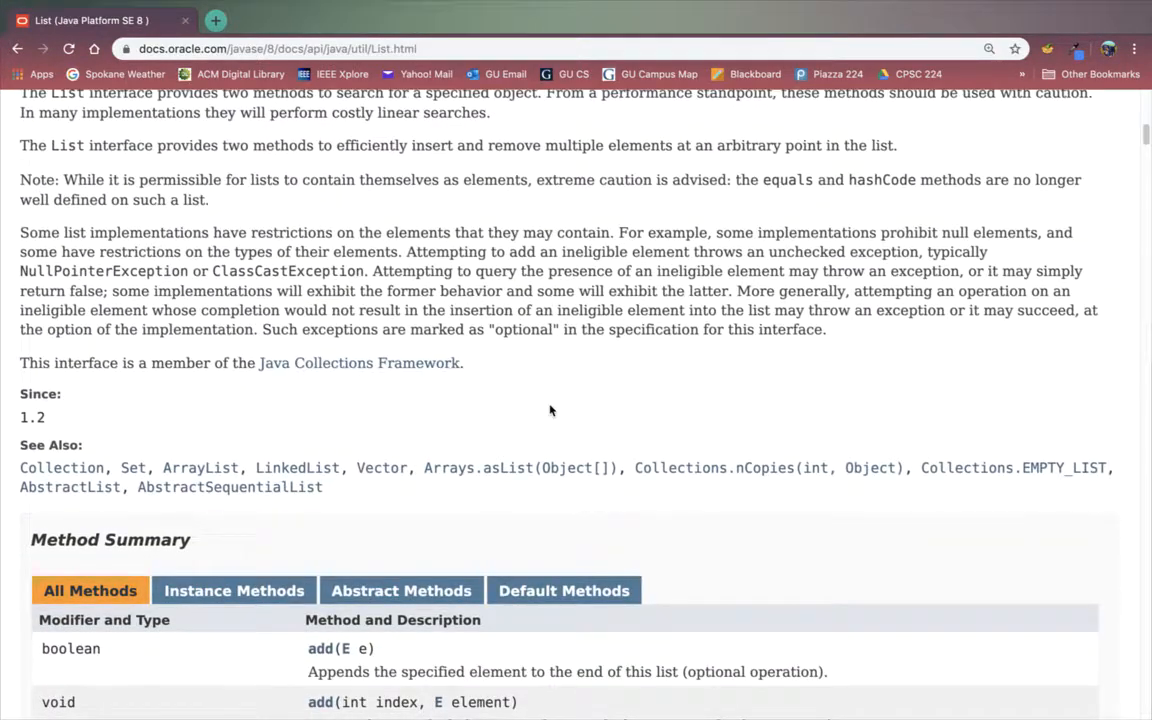
scroll(550, 410, down, 3)
scroll(550, 410, down, 3)
scroll(550, 410, down, 2)
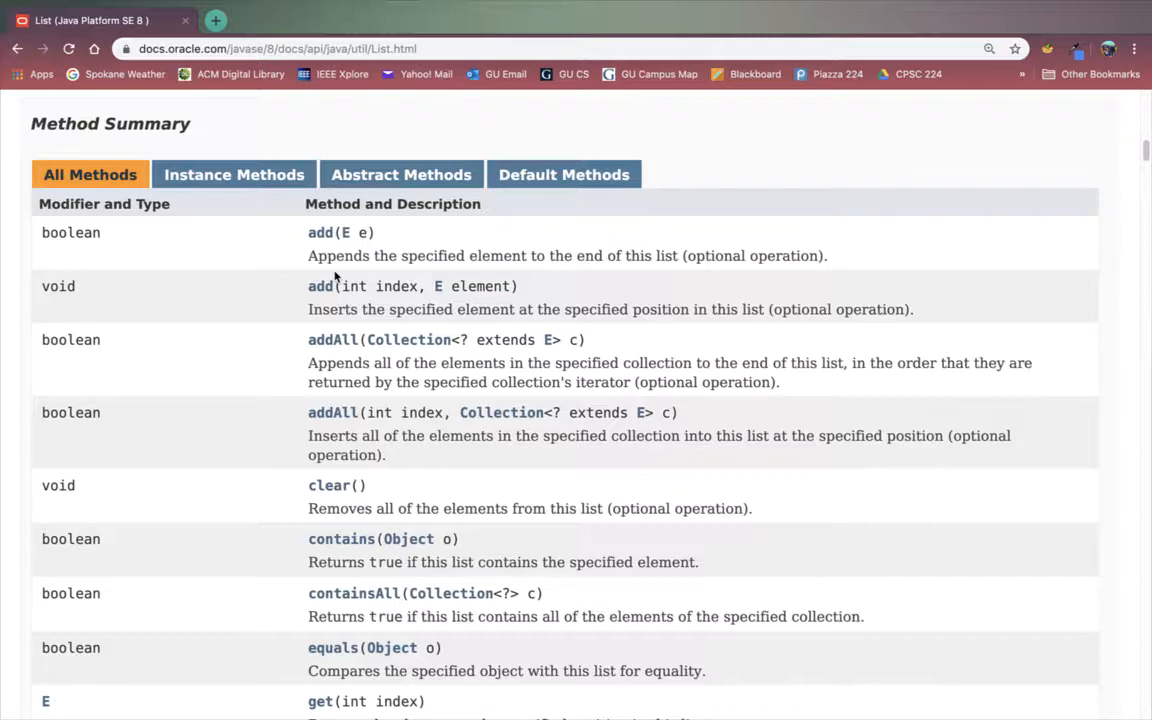
scroll(320, 277, down, 3)
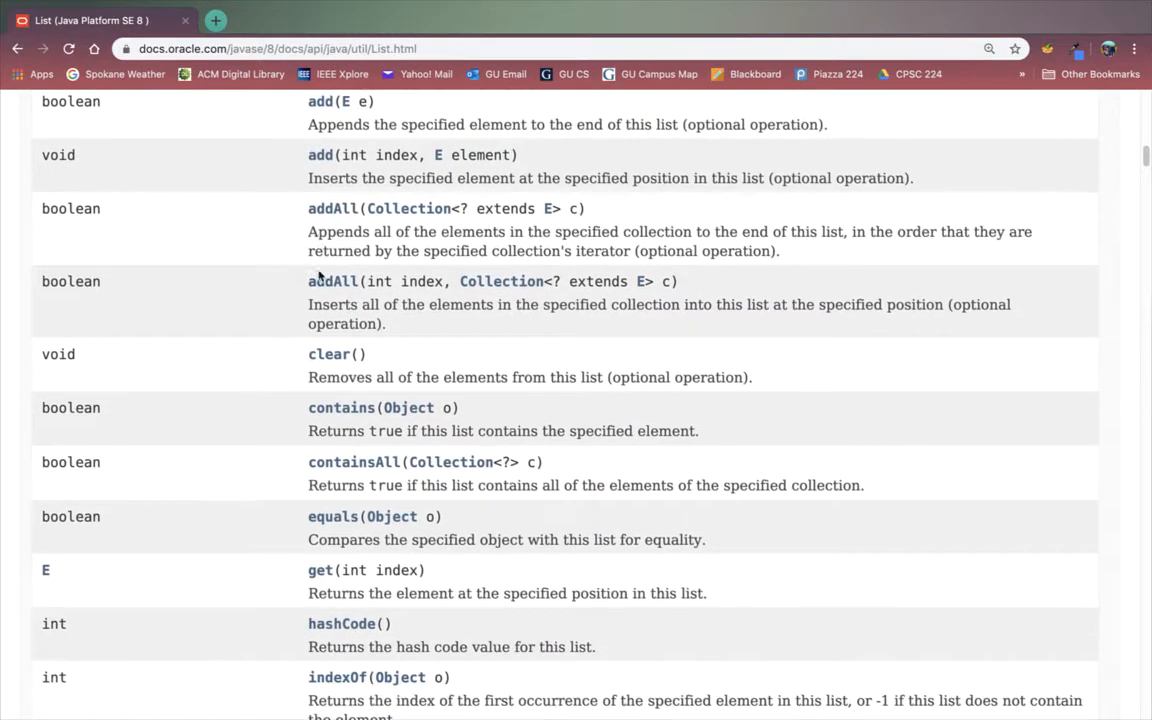
scroll(320, 277, down, 3)
scroll(320, 300, down, 2)
scroll(310, 400, down, 2)
scroll(302, 478, down, 2)
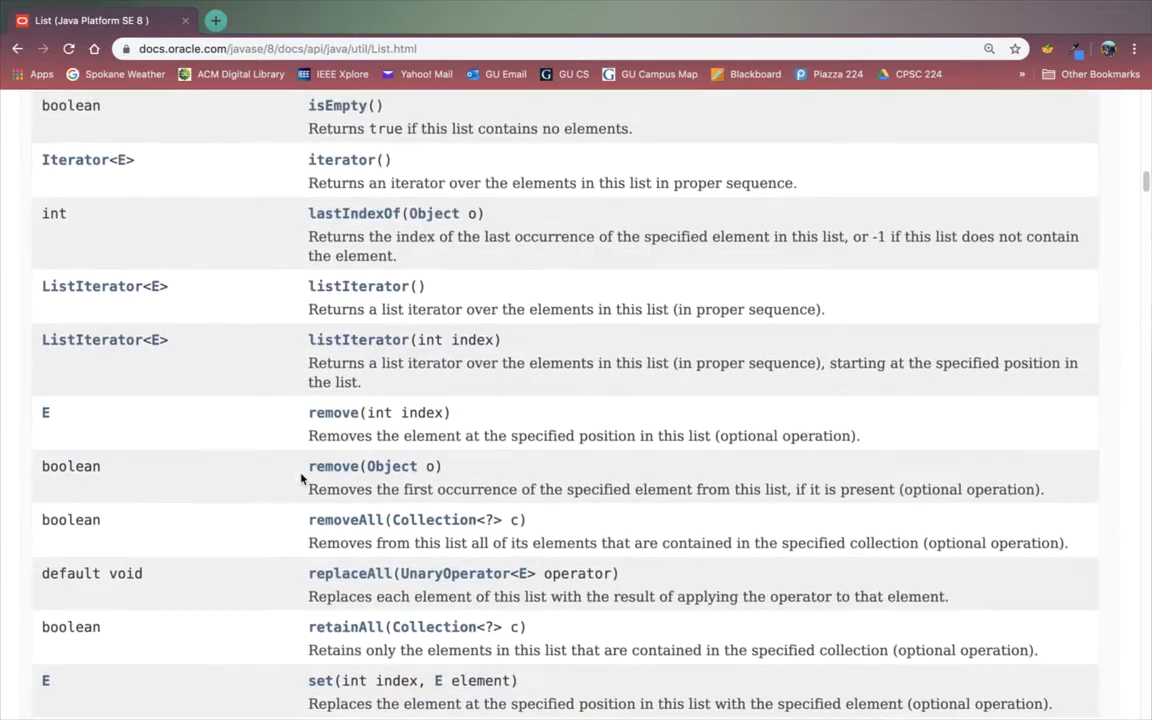
scroll(305, 390, up, 5)
scroll(305, 390, up, 5)
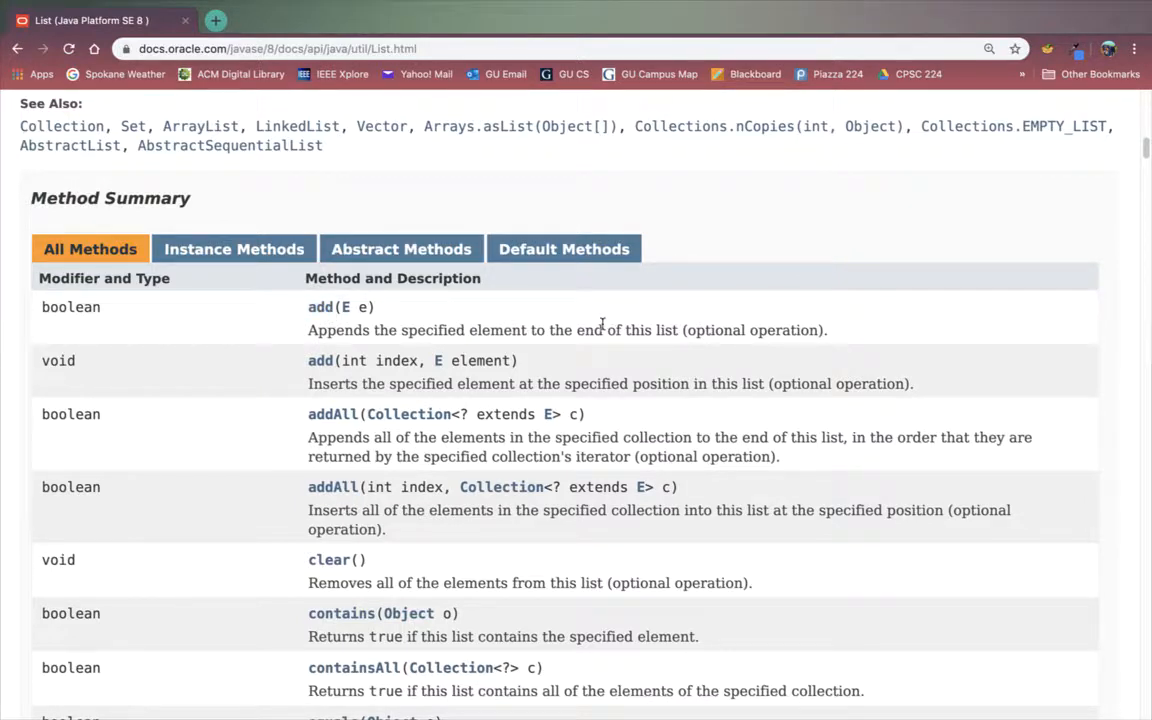
drag(356, 361, 385, 361)
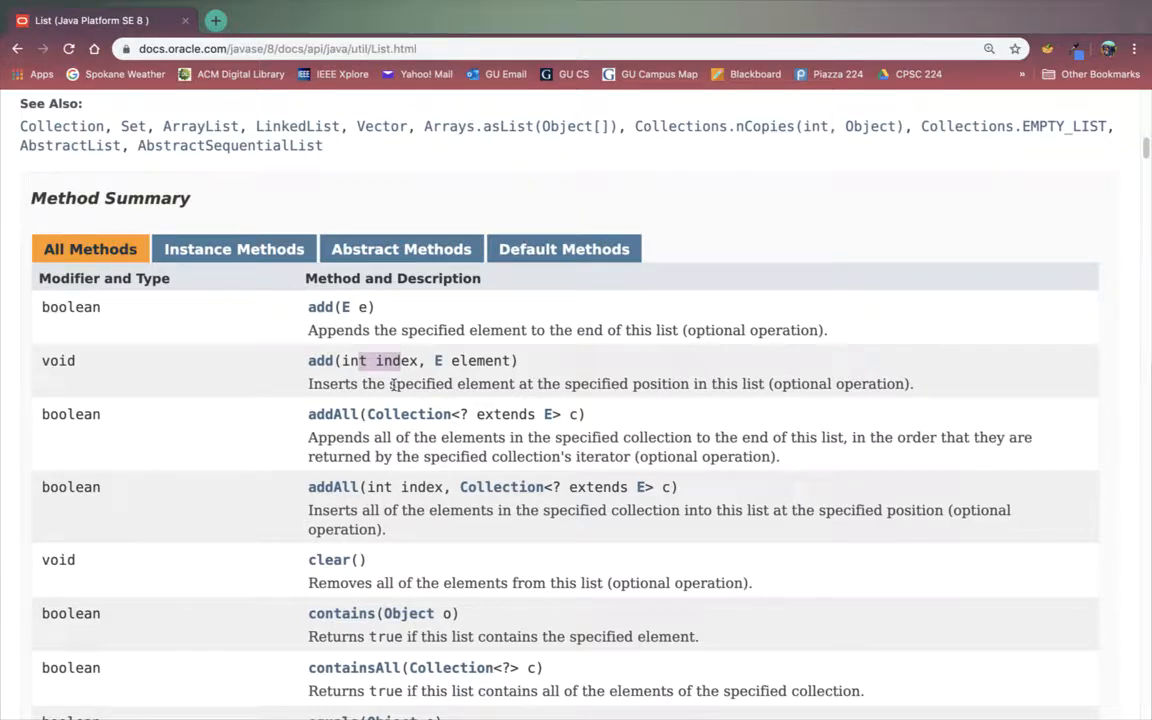
scroll(390, 384, down, 3)
scroll(390, 384, down, 3)
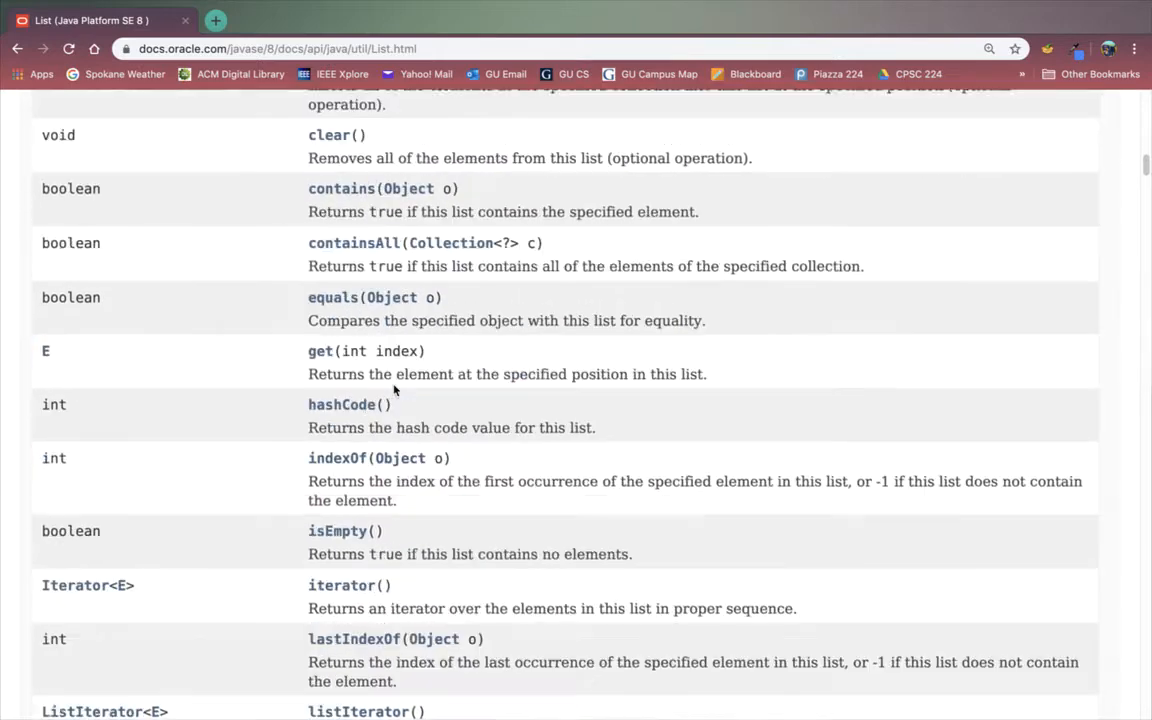
scroll(390, 384, down, 1)
scroll(390, 384, down, 1)
scroll(392, 388, down, 2)
scroll(392, 388, down, 2)
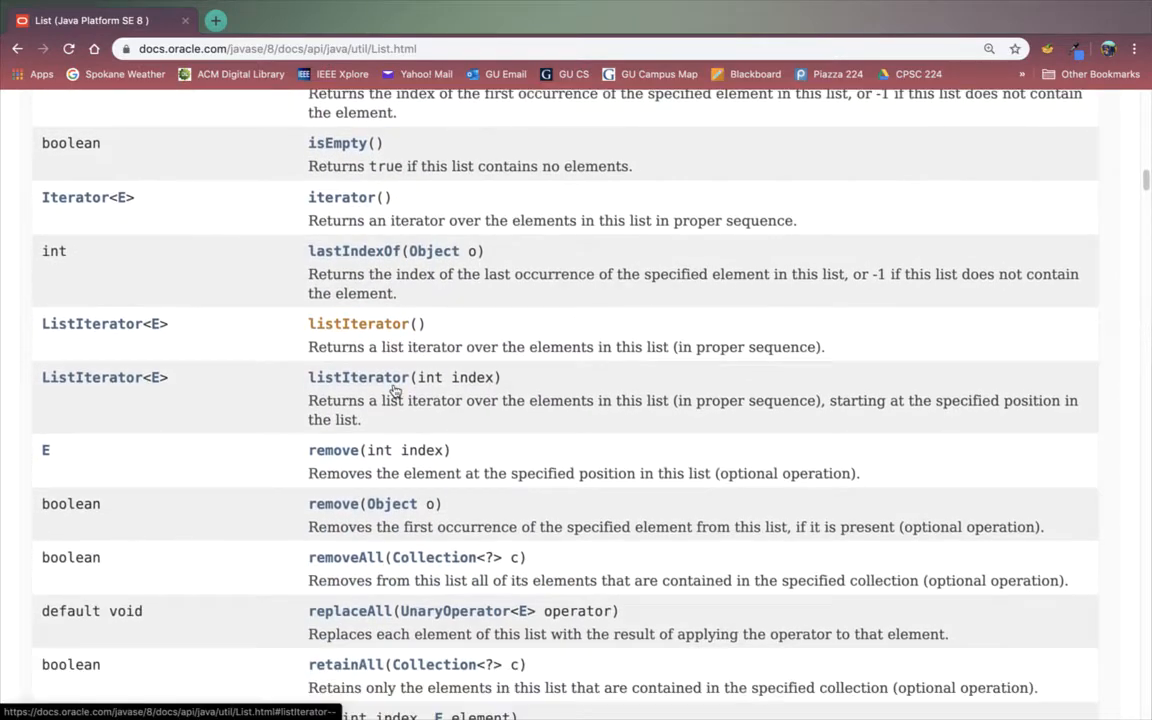
scroll(392, 388, down, 1)
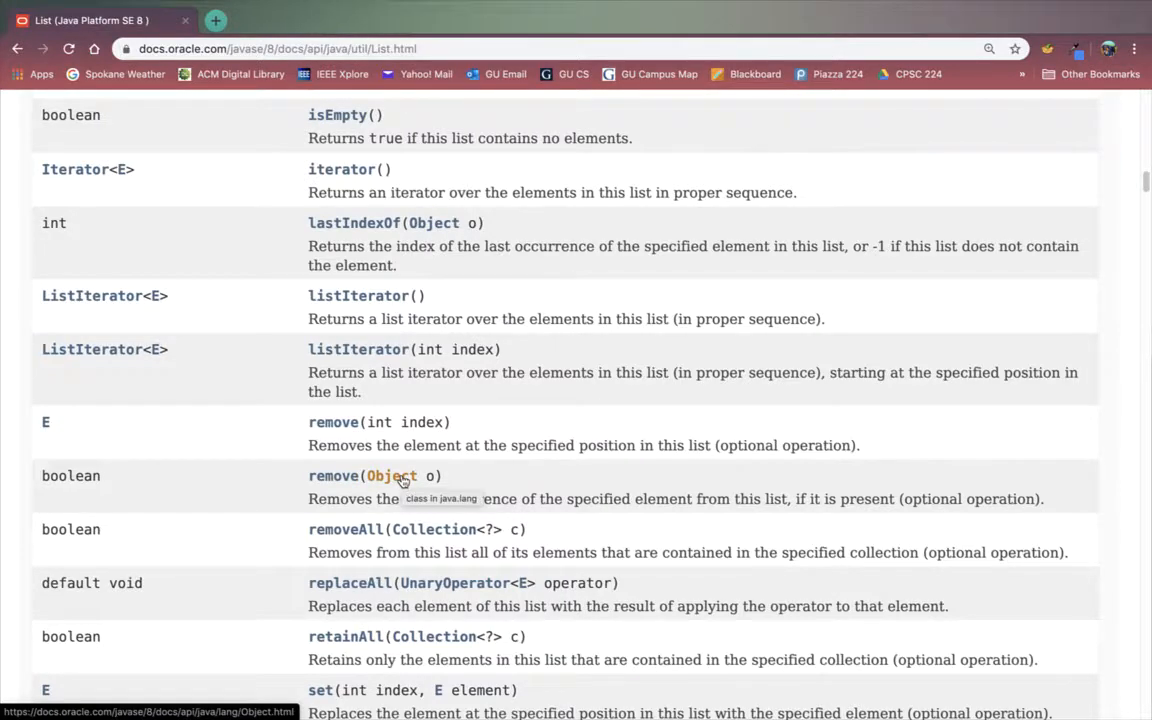
scroll(404, 480, up, 2)
scroll(404, 480, up, 2)
scroll(404, 480, up, 1)
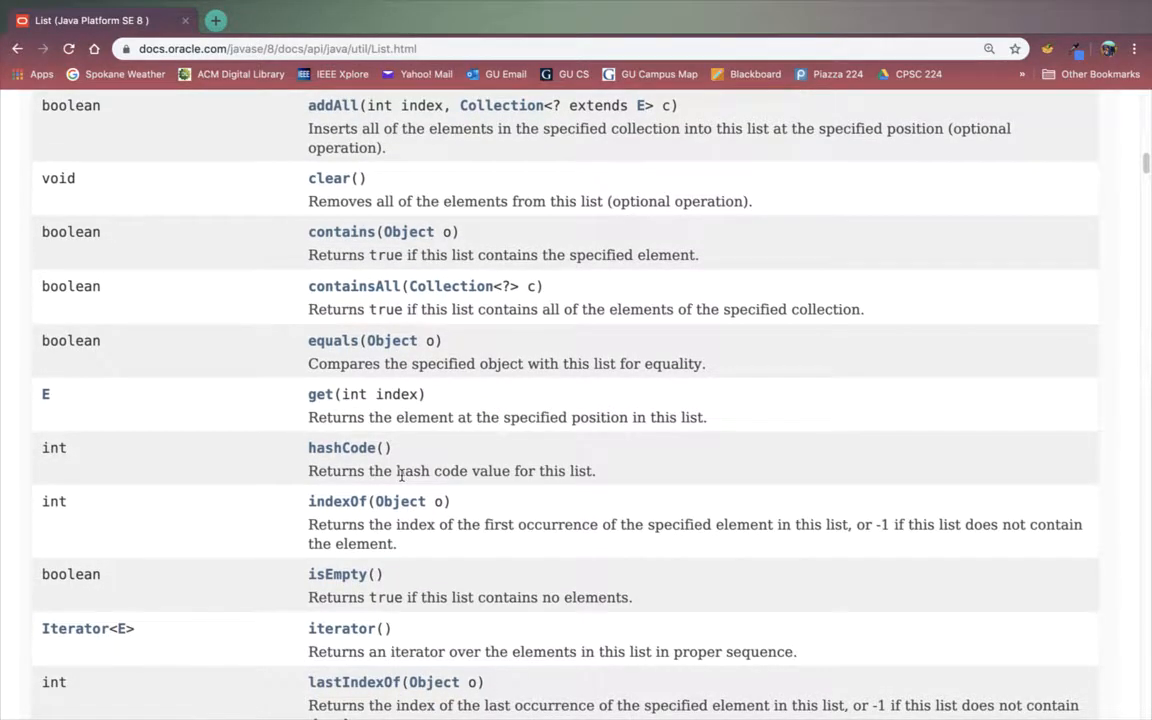
scroll(400, 474, up, 2)
scroll(400, 474, up, 1)
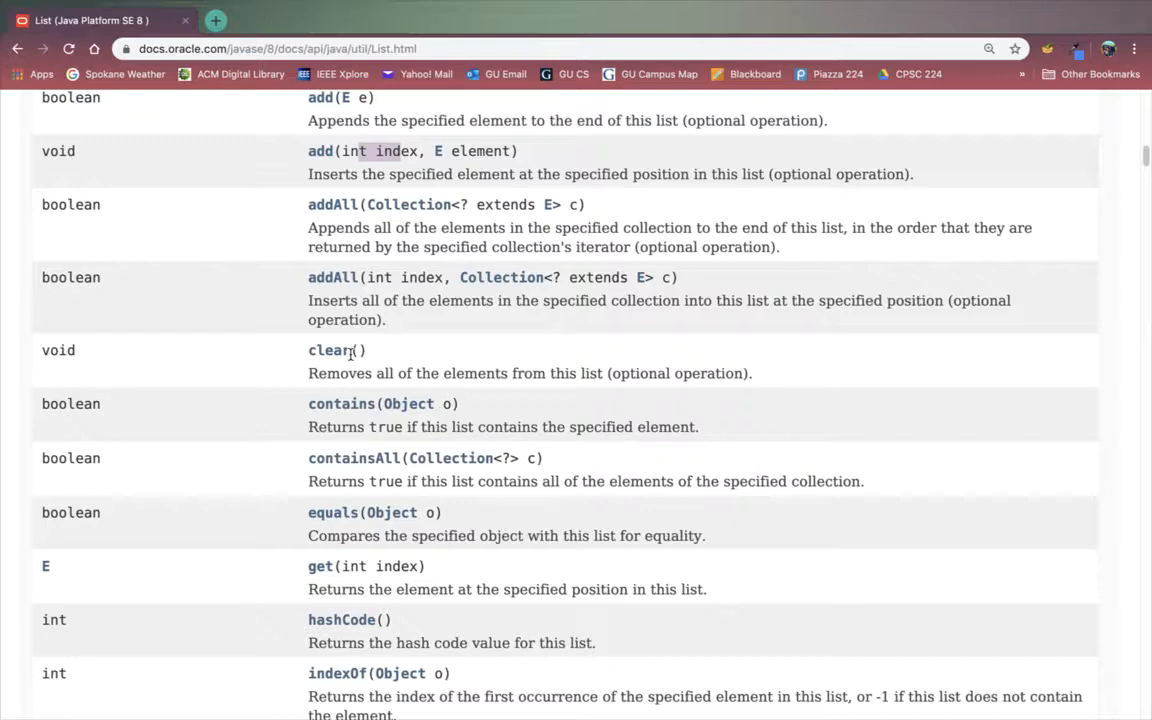
scroll(351, 355, down, 3)
scroll(351, 355, down, 2)
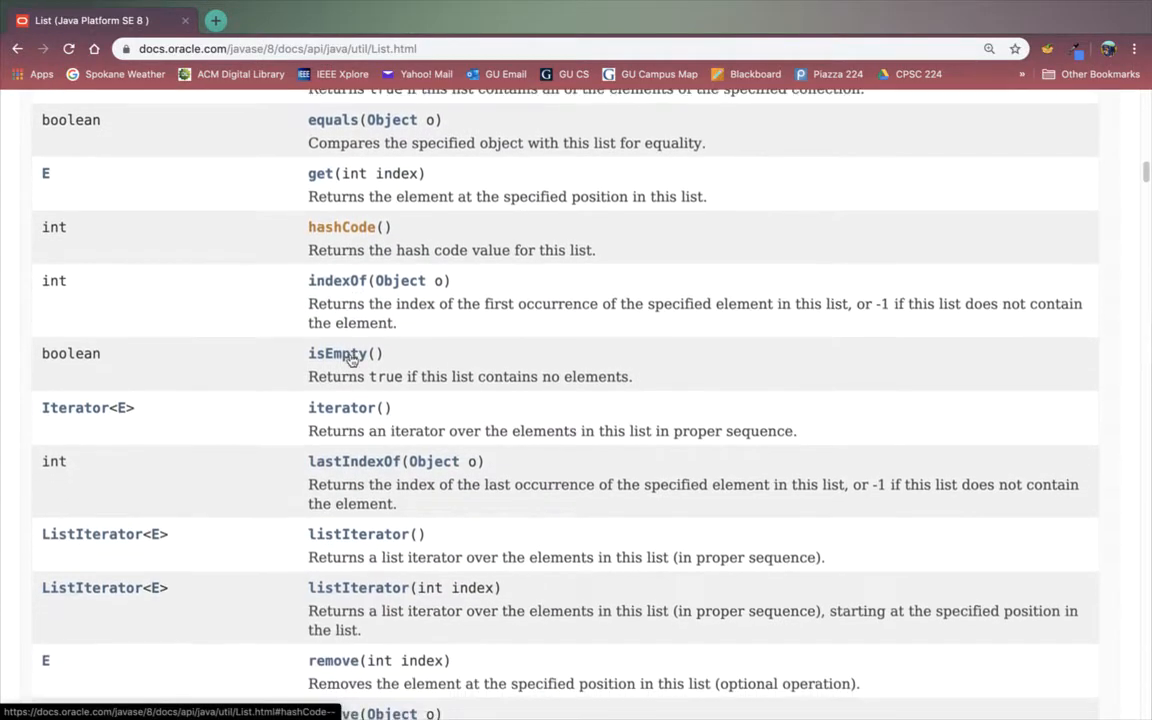
scroll(351, 355, down, 2)
scroll(351, 355, down, 1)
scroll(351, 360, down, 1)
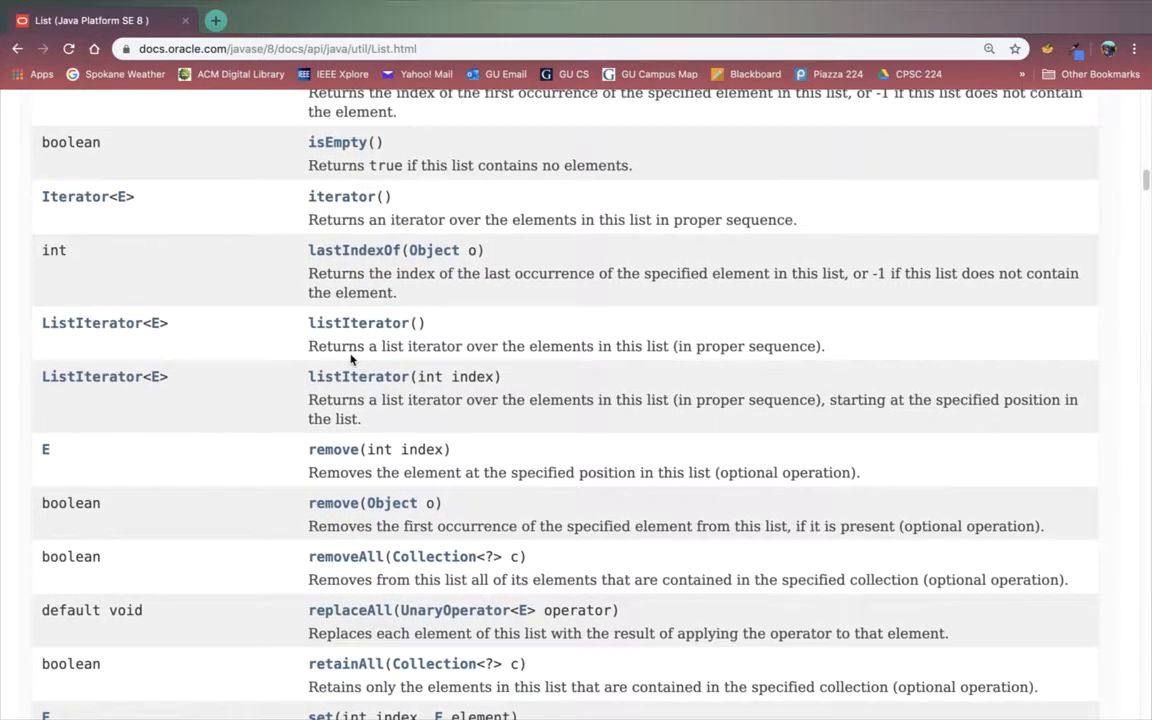
scroll(342, 432, down, 1)
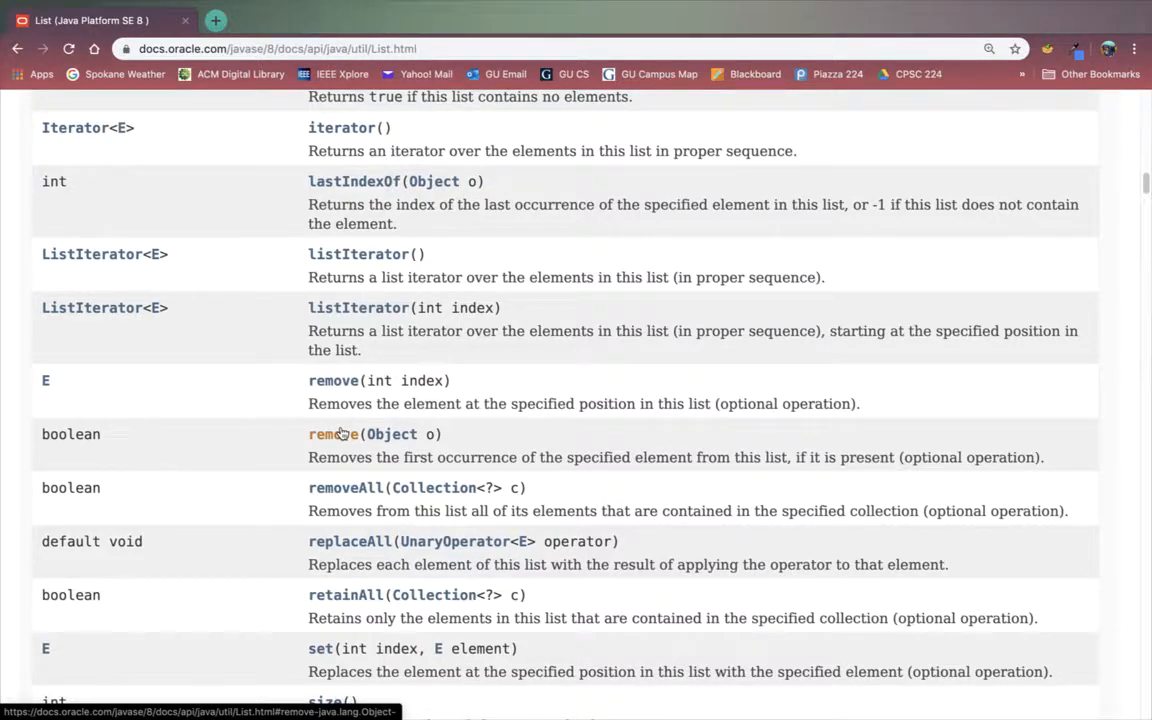
scroll(342, 432, down, 2)
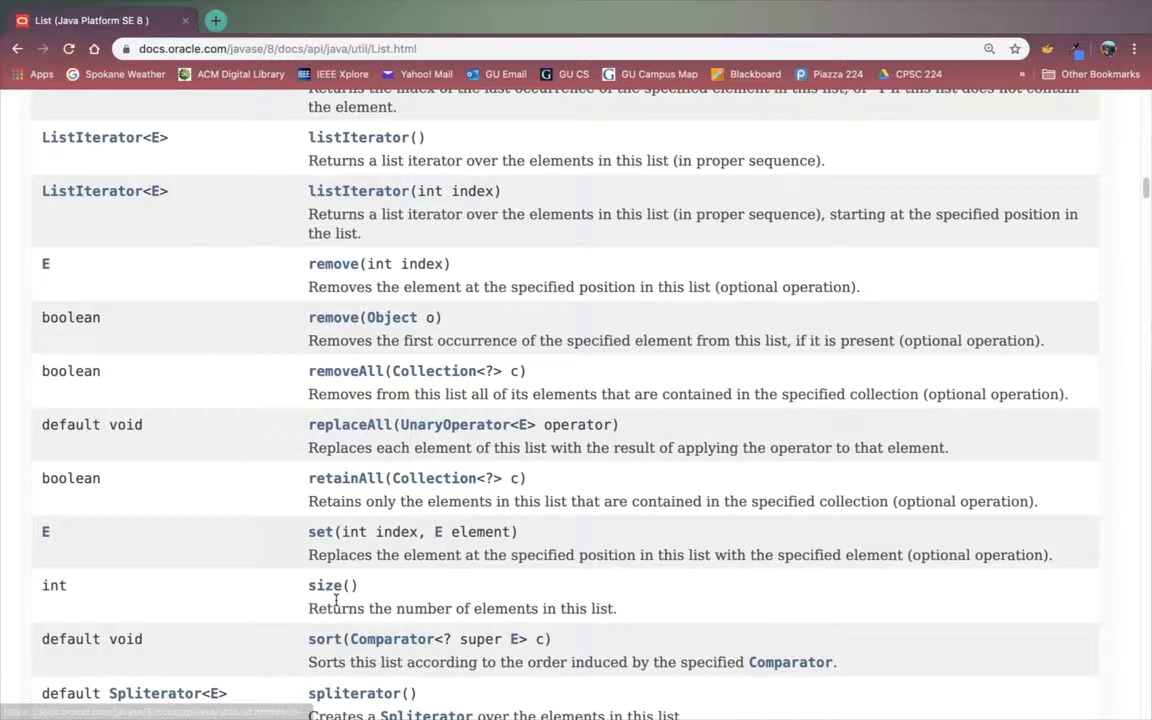
scroll(336, 598, up, 3)
scroll(336, 598, up, 3)
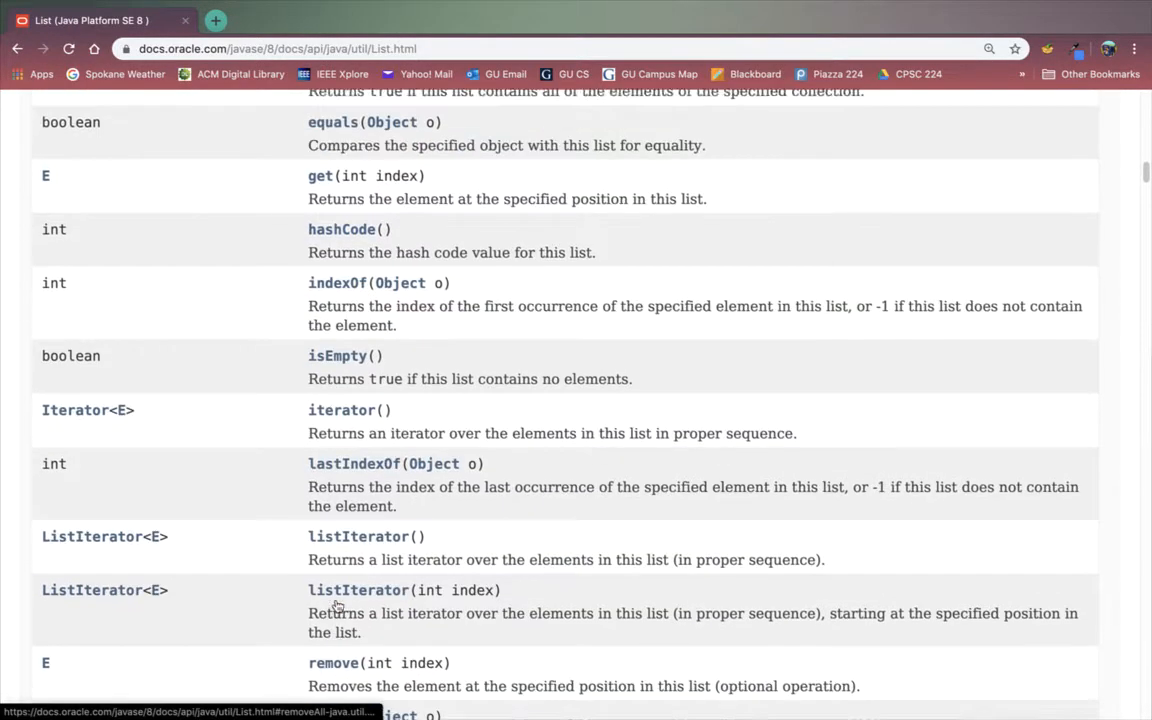
scroll(336, 598, up, 2)
scroll(368, 495, up, 1)
scroll(368, 495, up, 1)
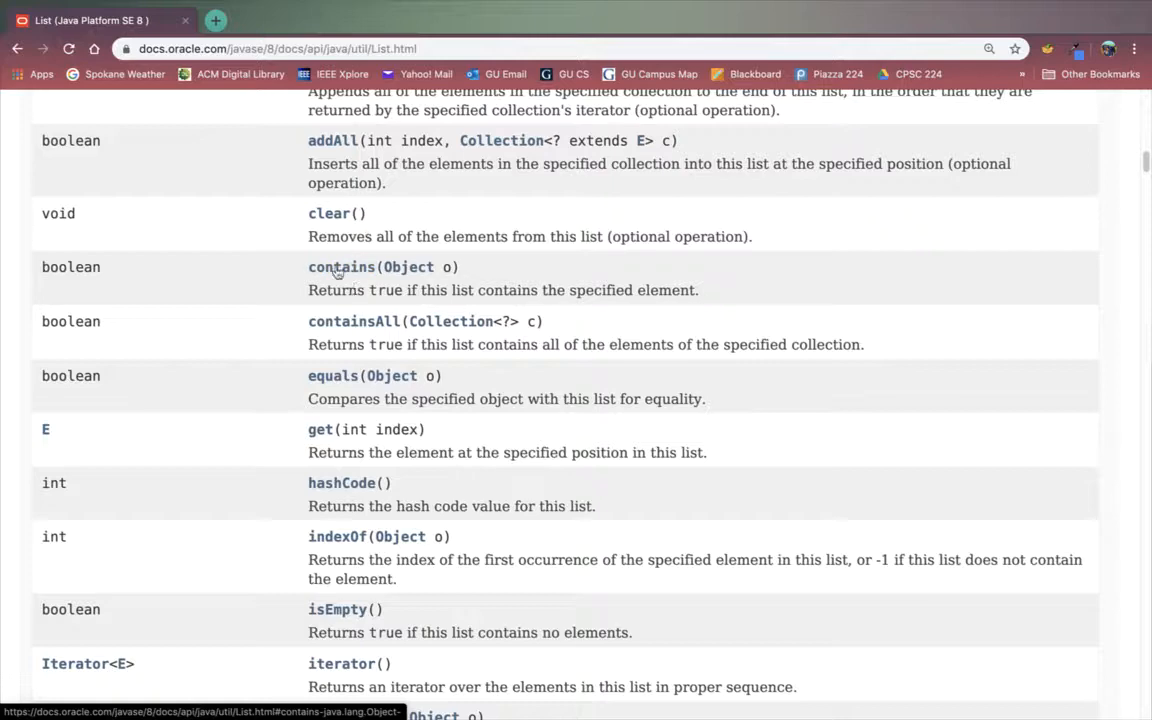
scroll(473, 274, down, 3)
scroll(473, 274, down, 5)
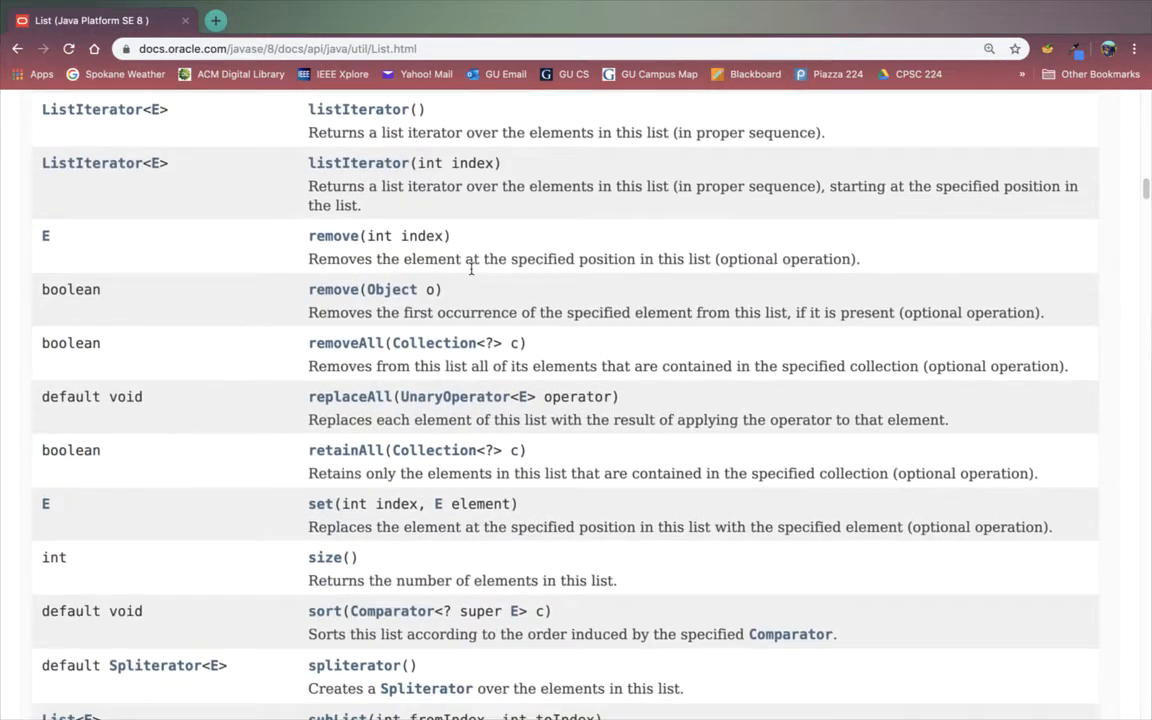
scroll(473, 274, down, 3)
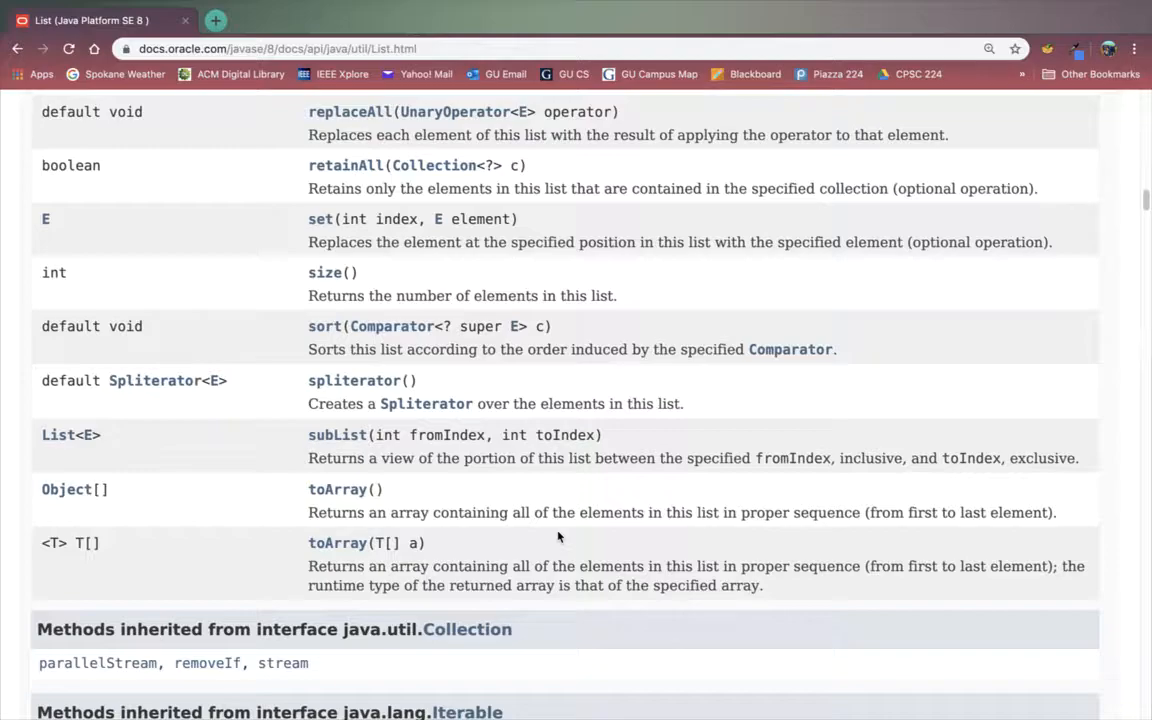
scroll(558, 537, up, 20)
scroll(400, 400, up, 5)
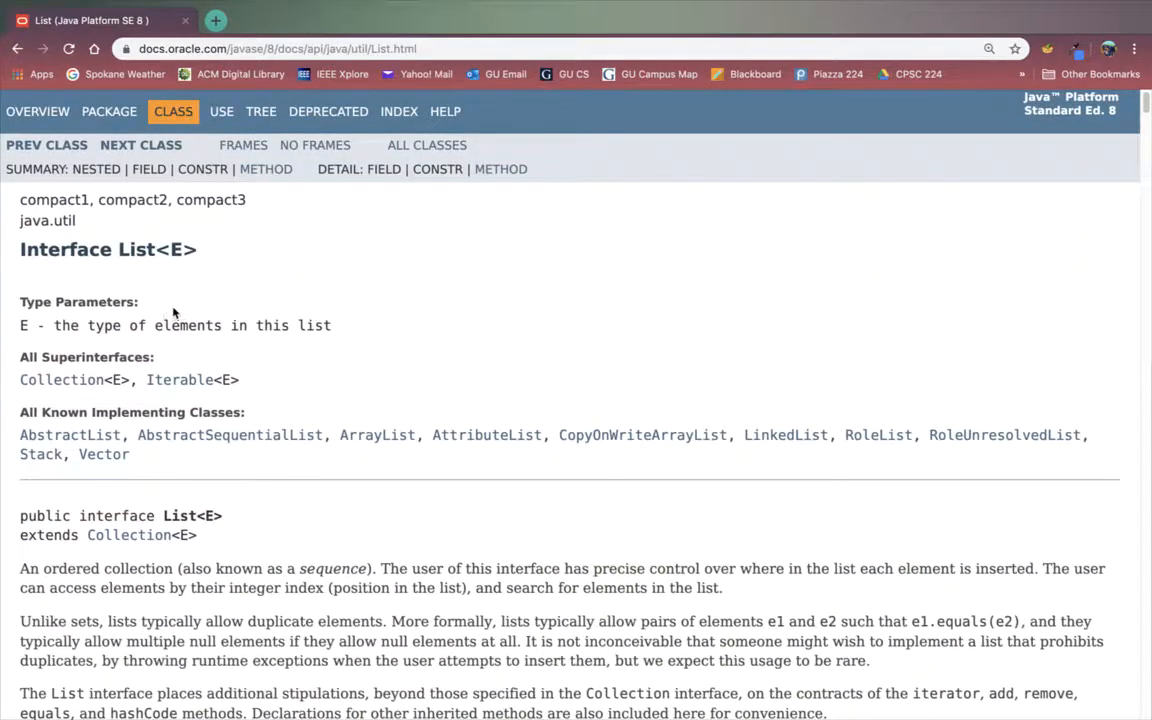
Step: Switch from the List documentation back to the Main.java editor
key(super+Tab)
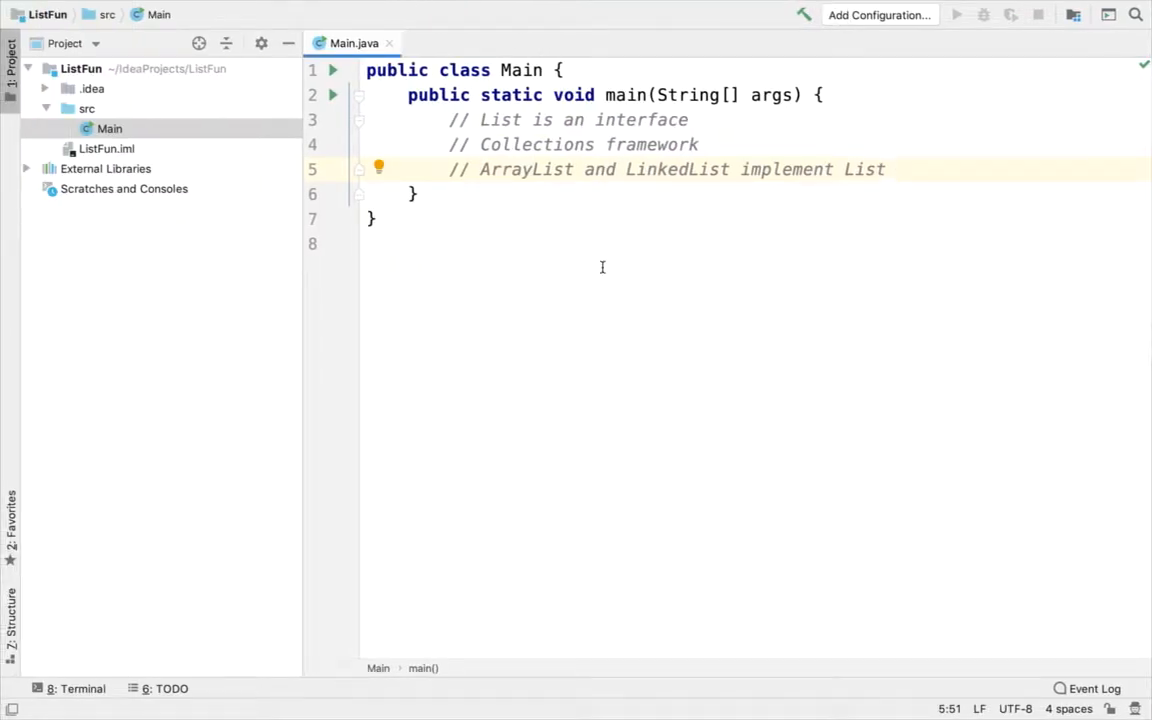
Step: Declare List<String> myAutumnWords; and import java.util.List
key(Return)
key(Return)
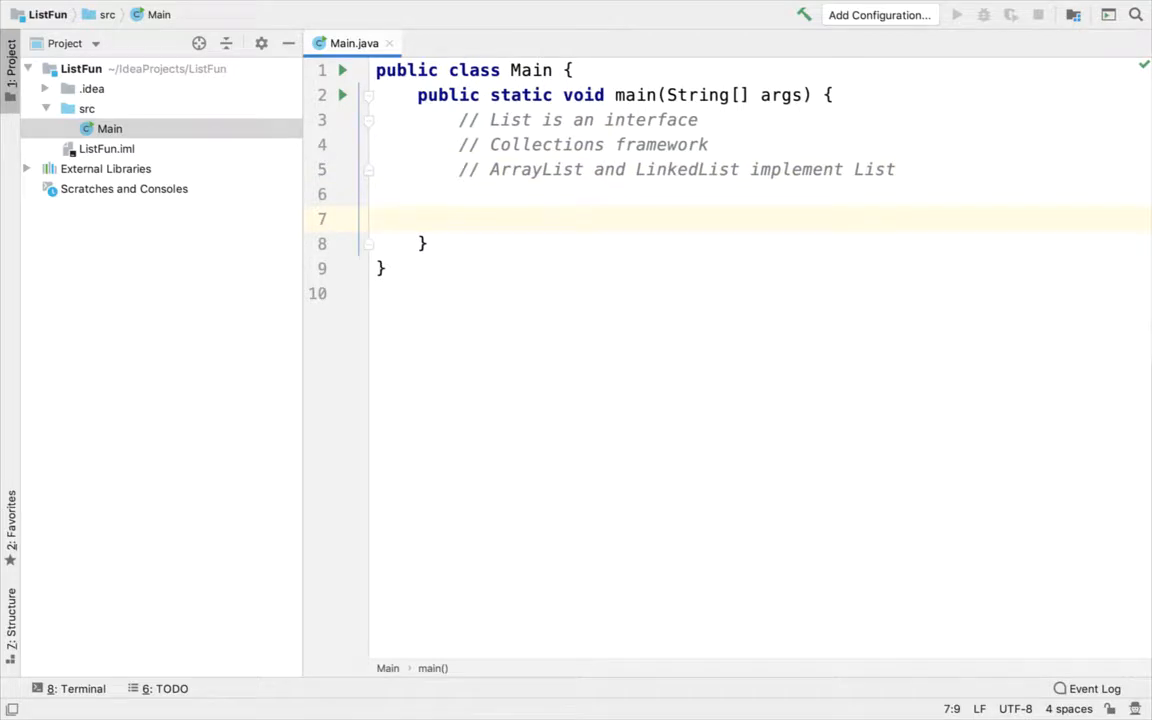
text(Lis)
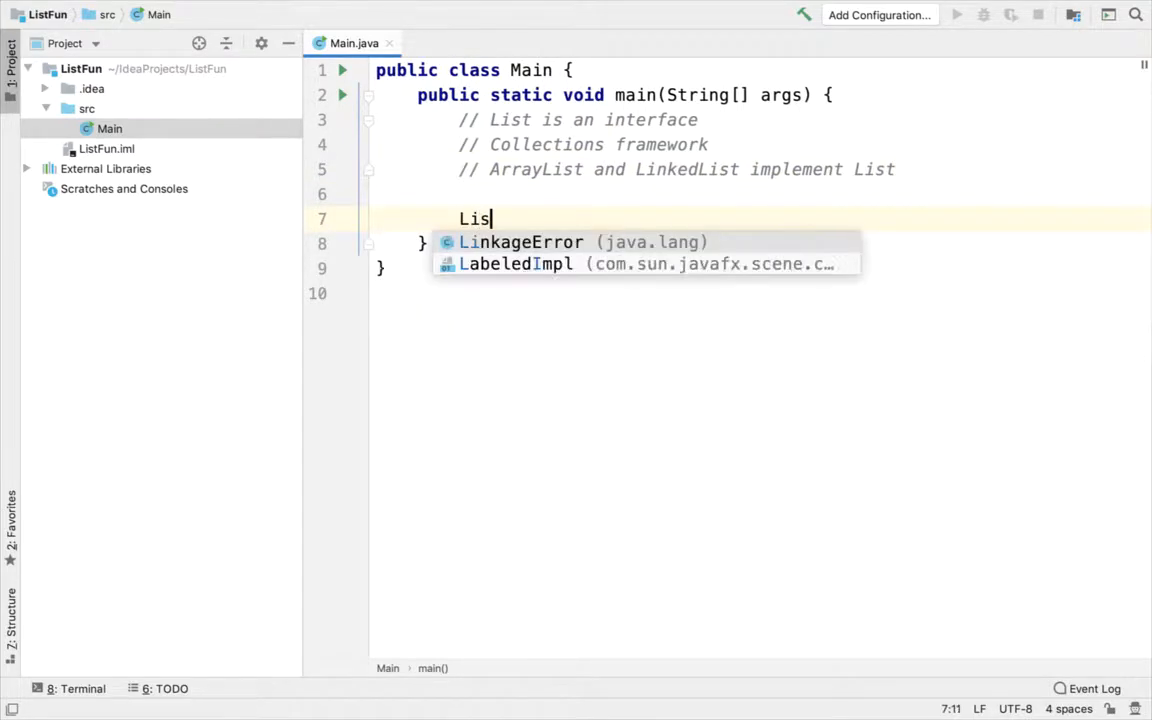
text(t<stri)
key(BackSpace)
key(BackSpace)
key(BackSpace)
text(S)
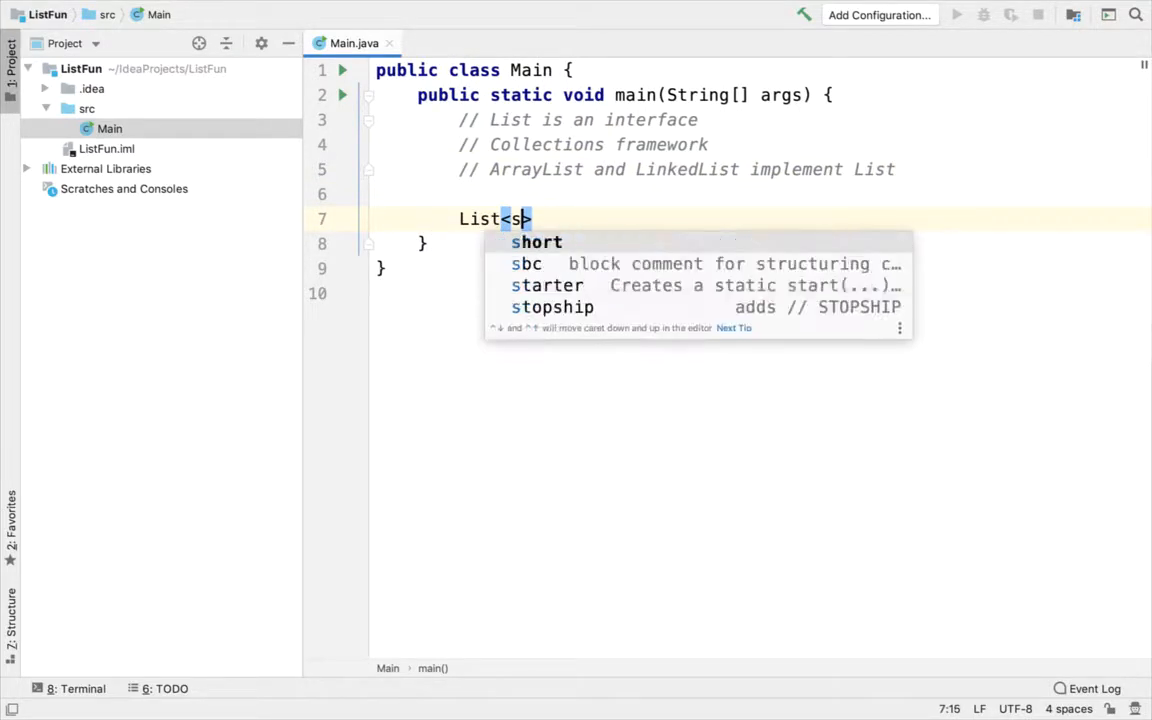
text(tring> )
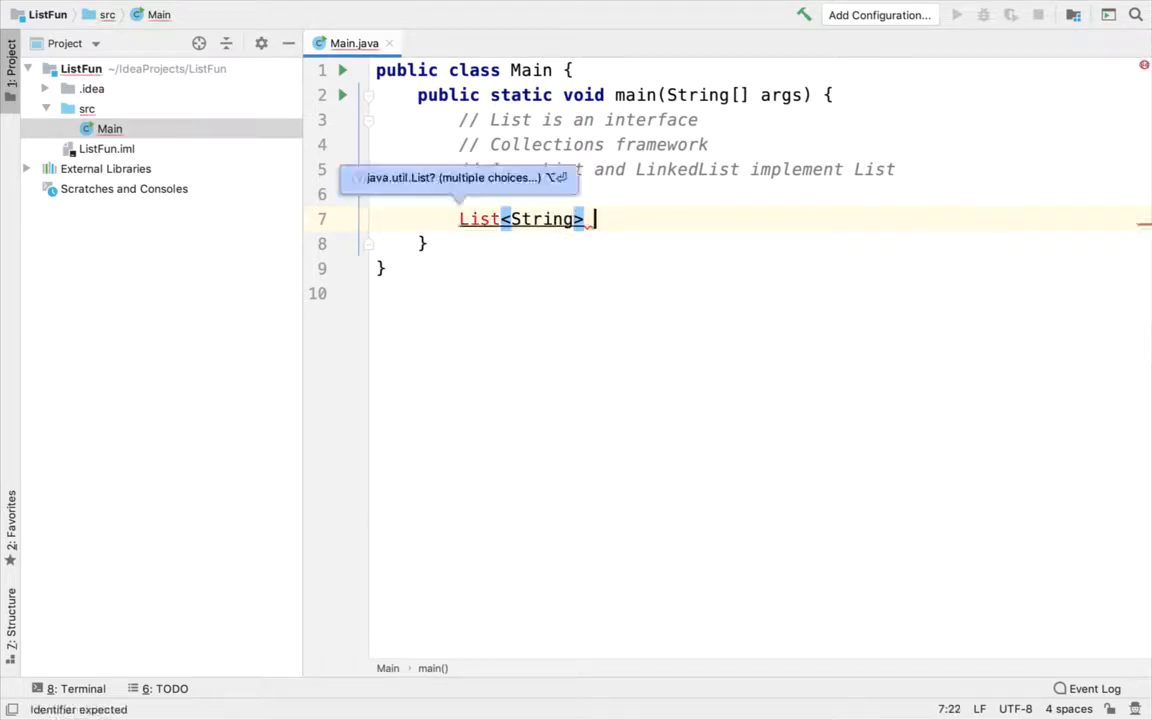
text(my)
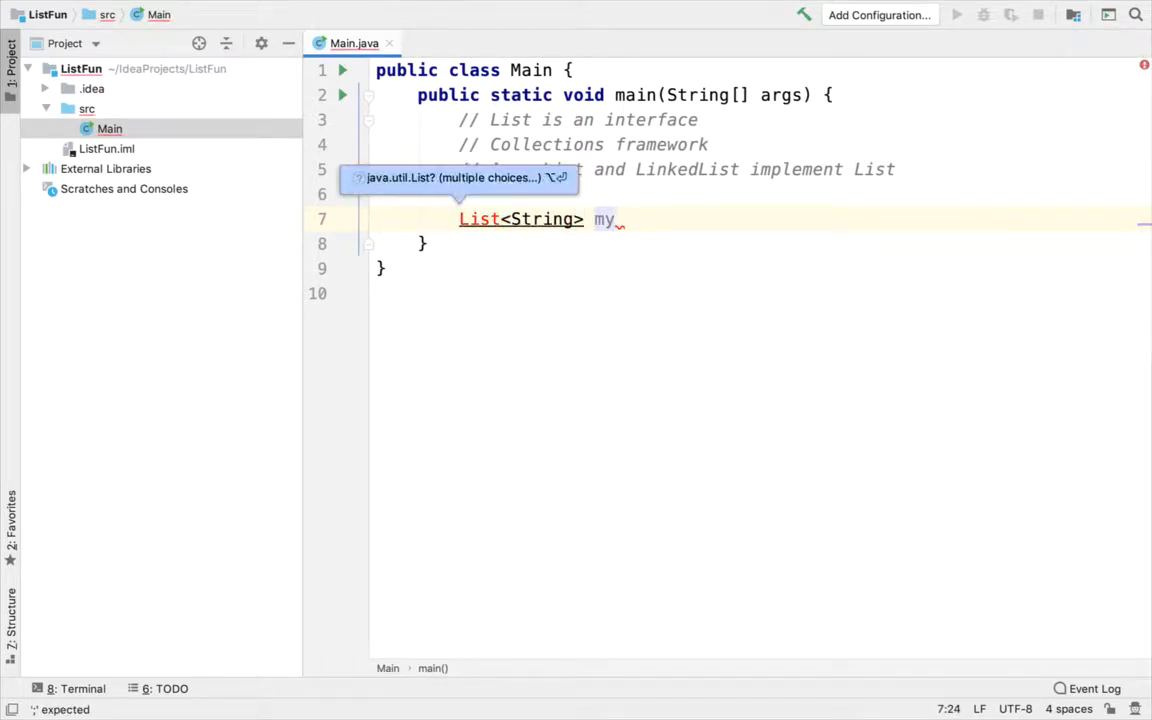
text(Aus)
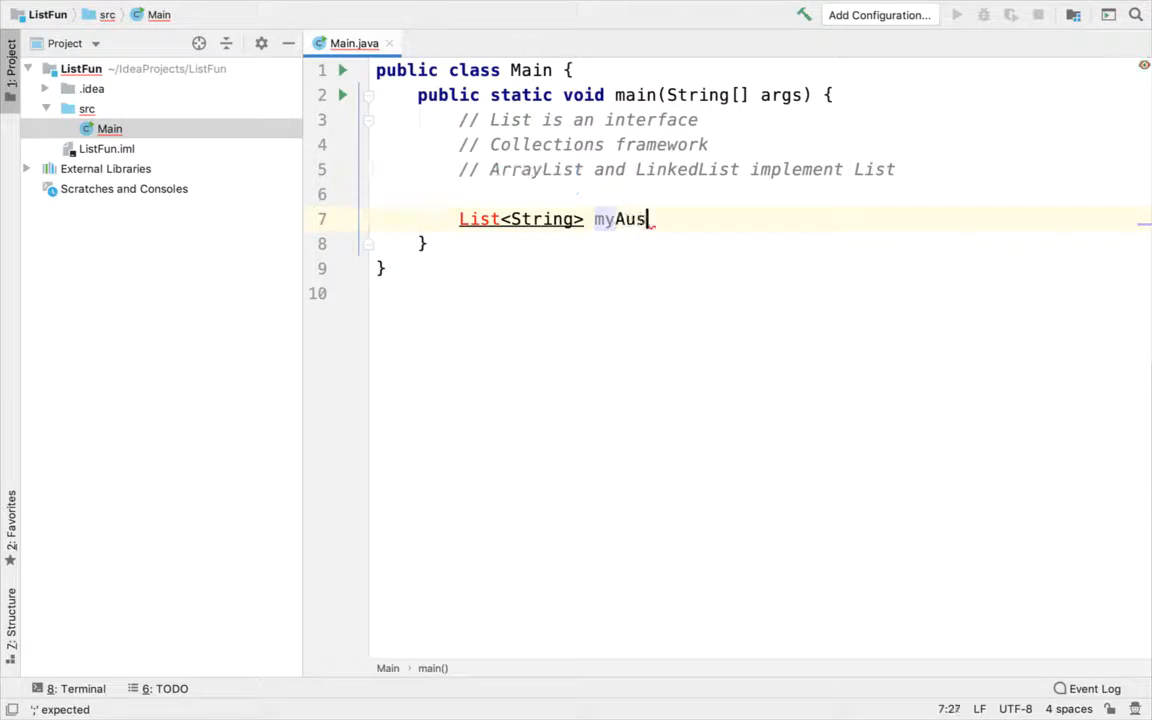
key(BackSpace)
text(tumnWord)
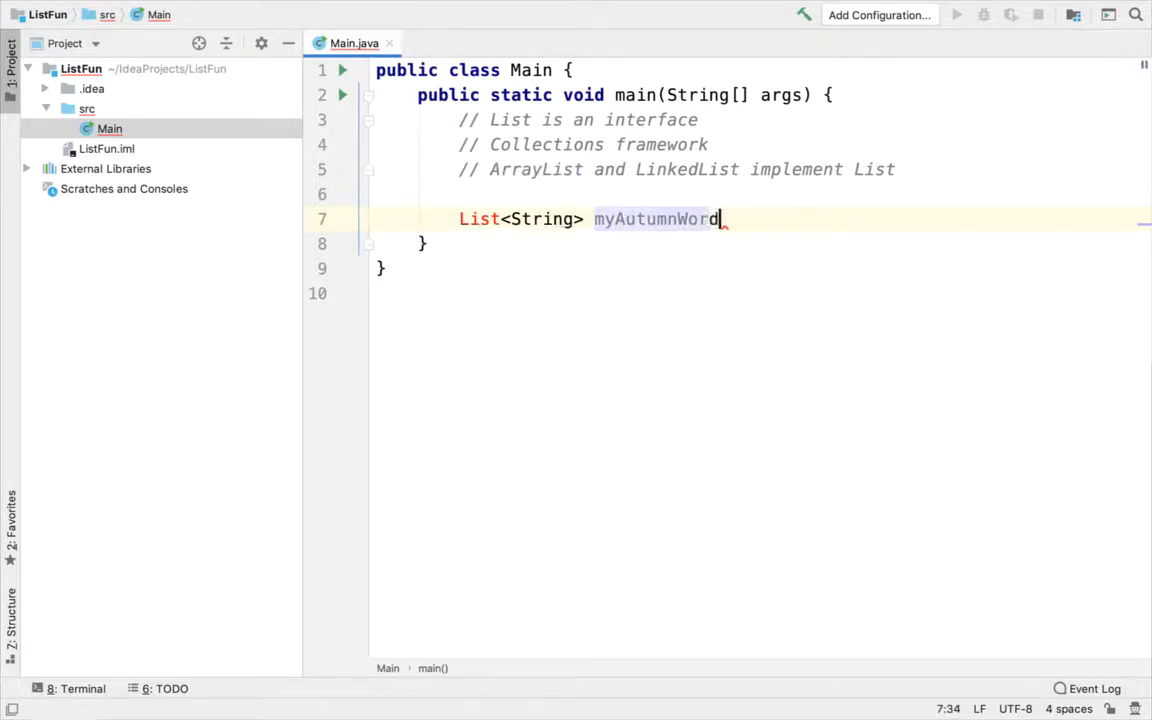
text(s)
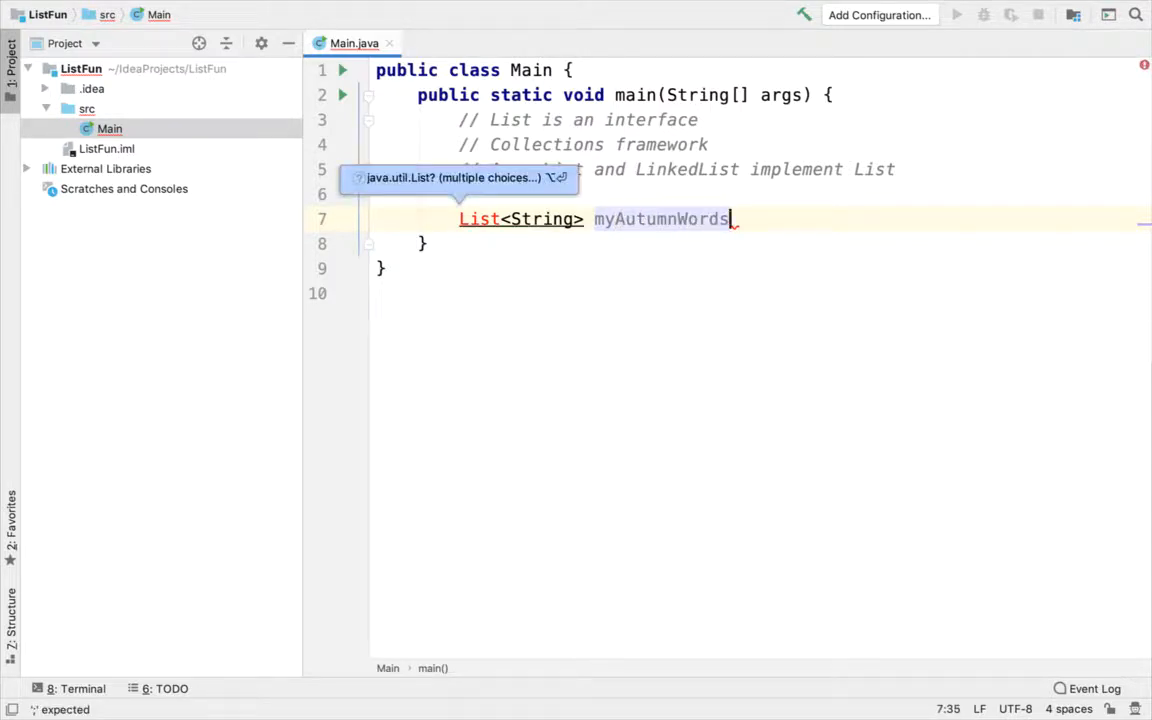
text(;)
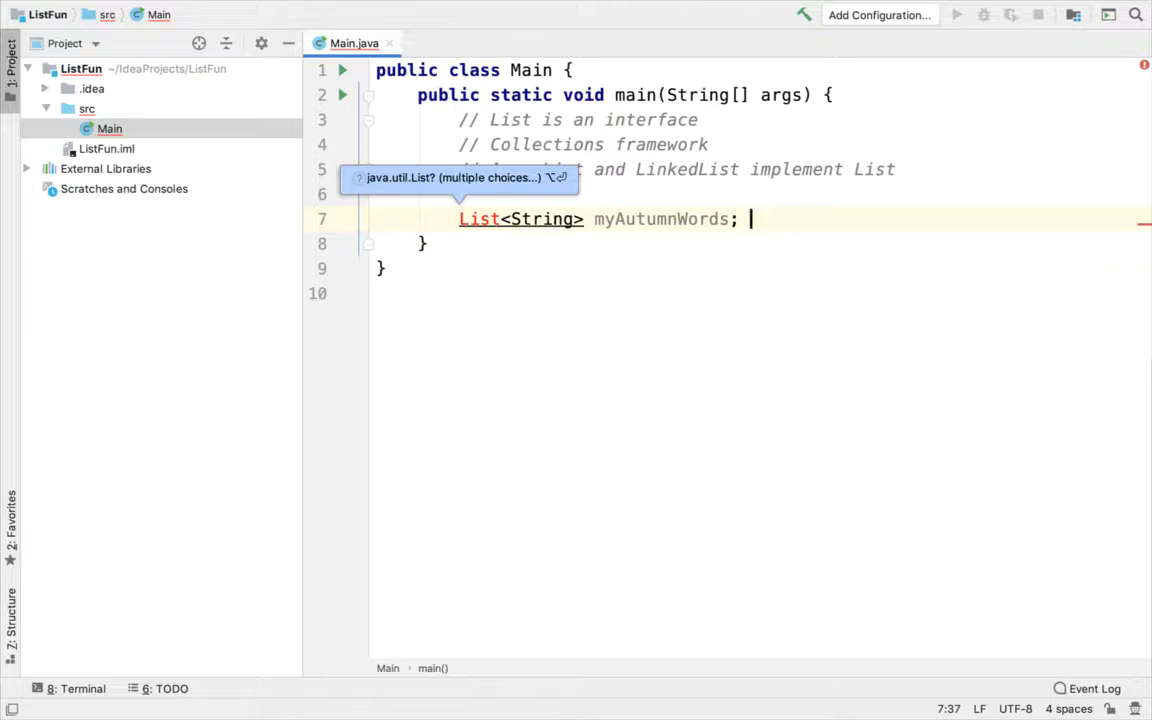
key(alt+Return)
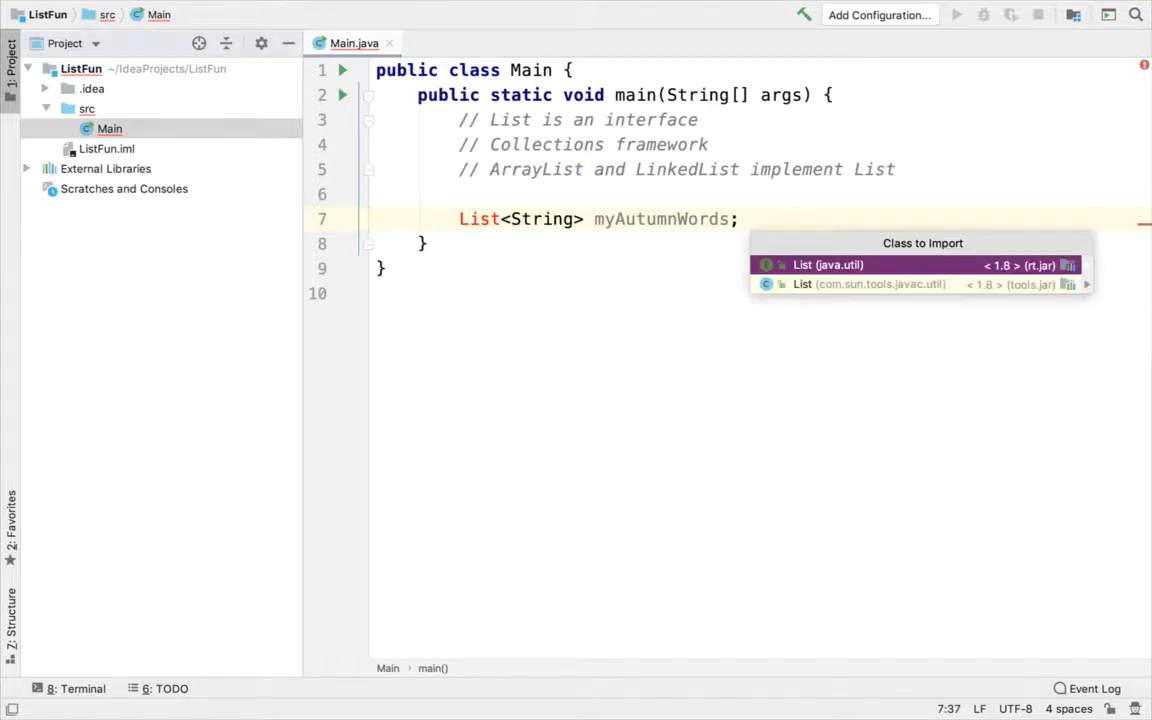
key(Return)
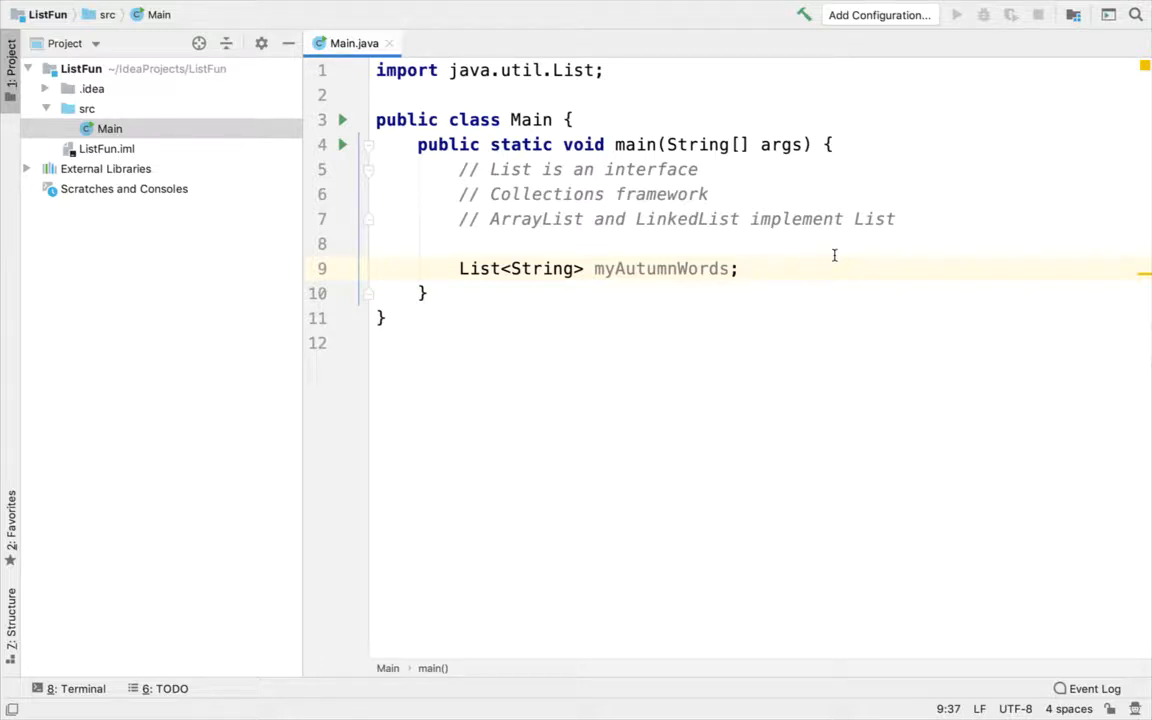
Step: Assign myAutumnWords = new ArrayList, undoing a wrong ArrayLinkedList completion
key(Return)
key(Return)
text(m)
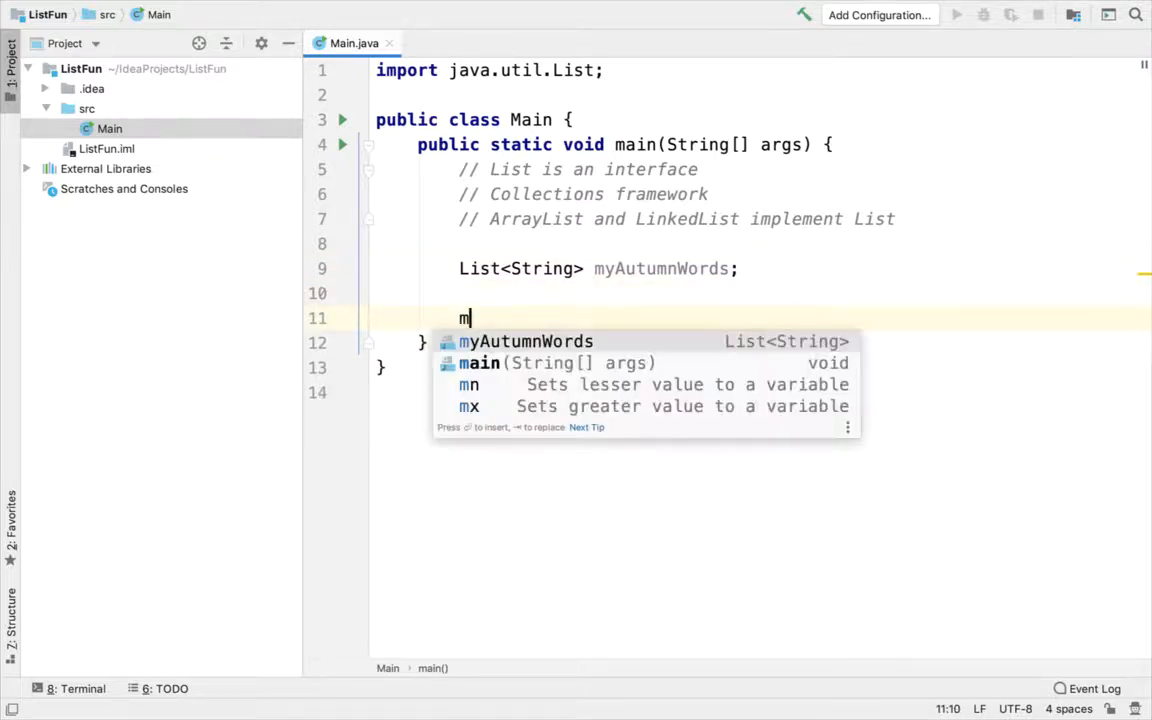
text(yAu)
key(Tab)
text(= new)
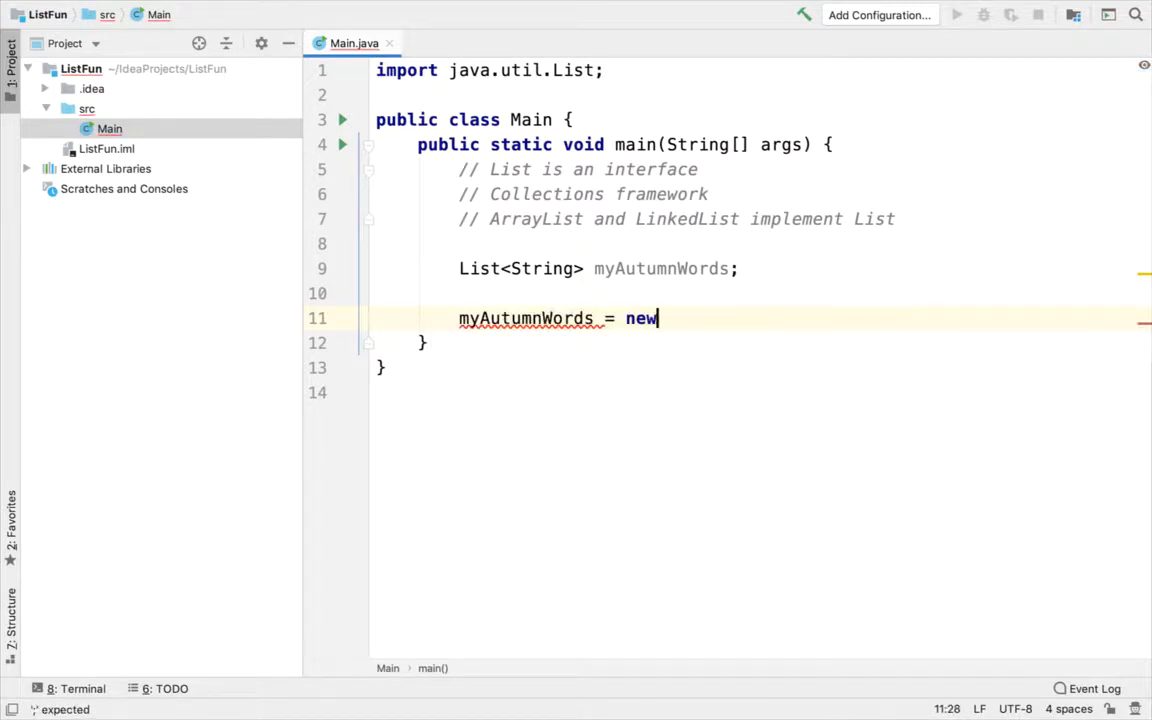
text( Arra)
key(Down)
key(Down)
key(Return)
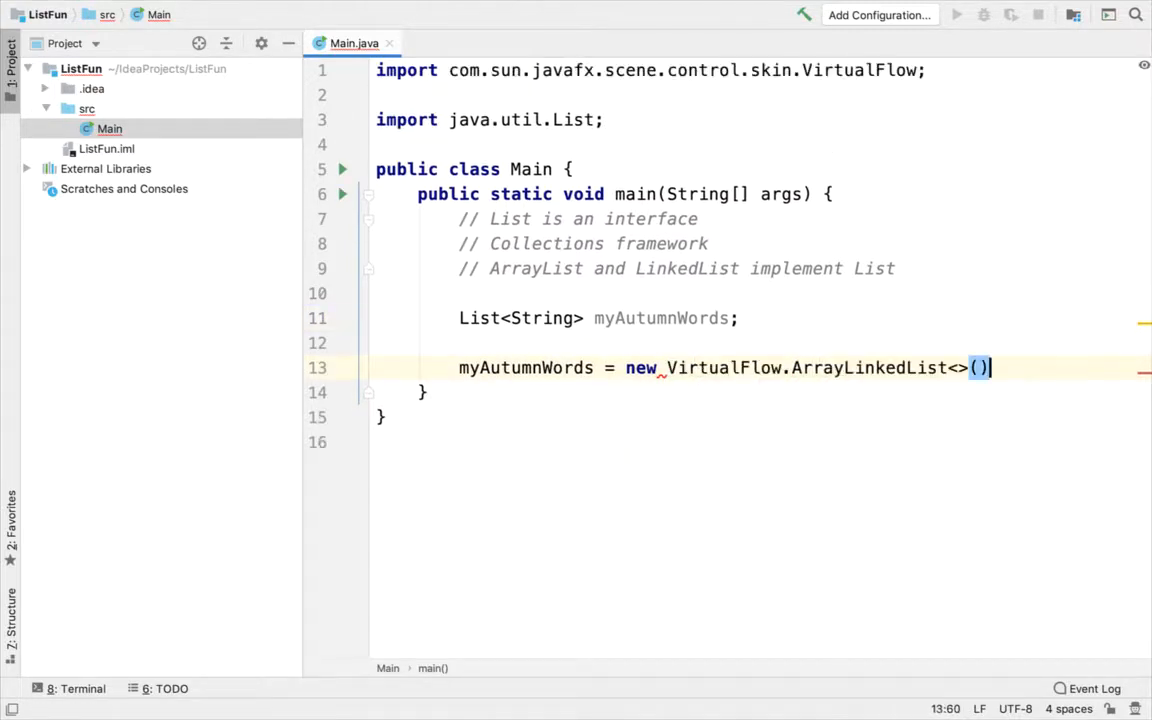
key(ctrl+z)
text(yAutumnWords = new Array)
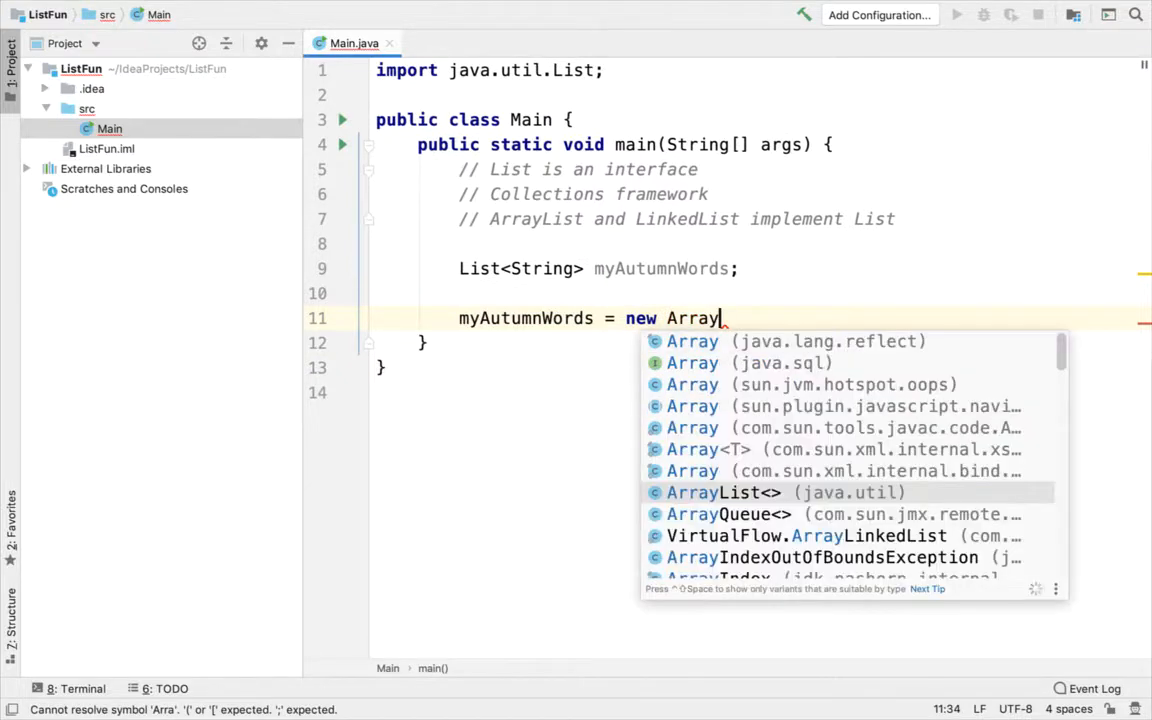
key(Return)
text();)
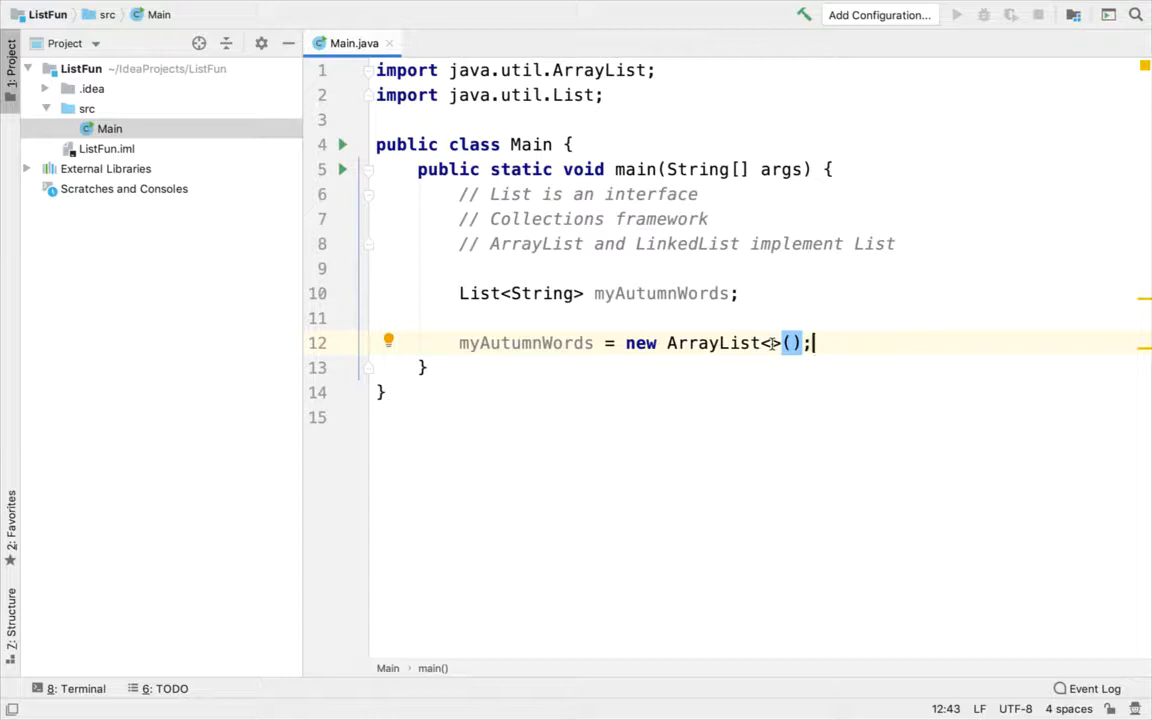
Step: Leave ArrayList<> with empty brackets and add the comment // initially empty
click(771, 343)
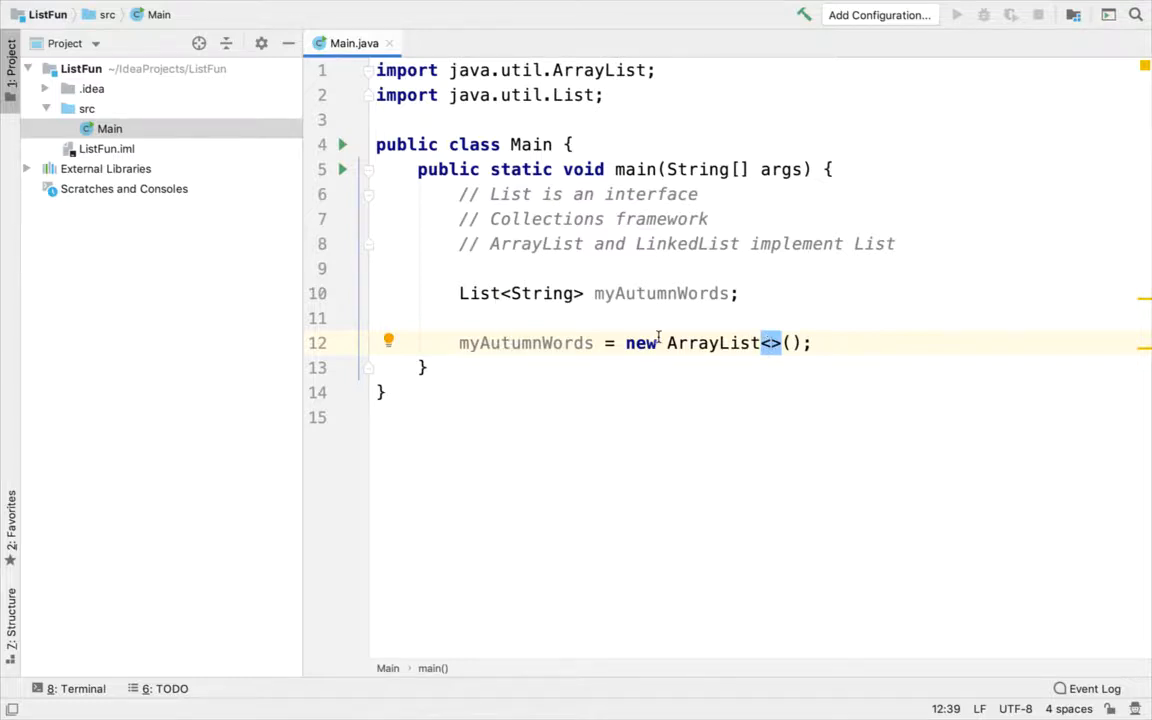
text(String)
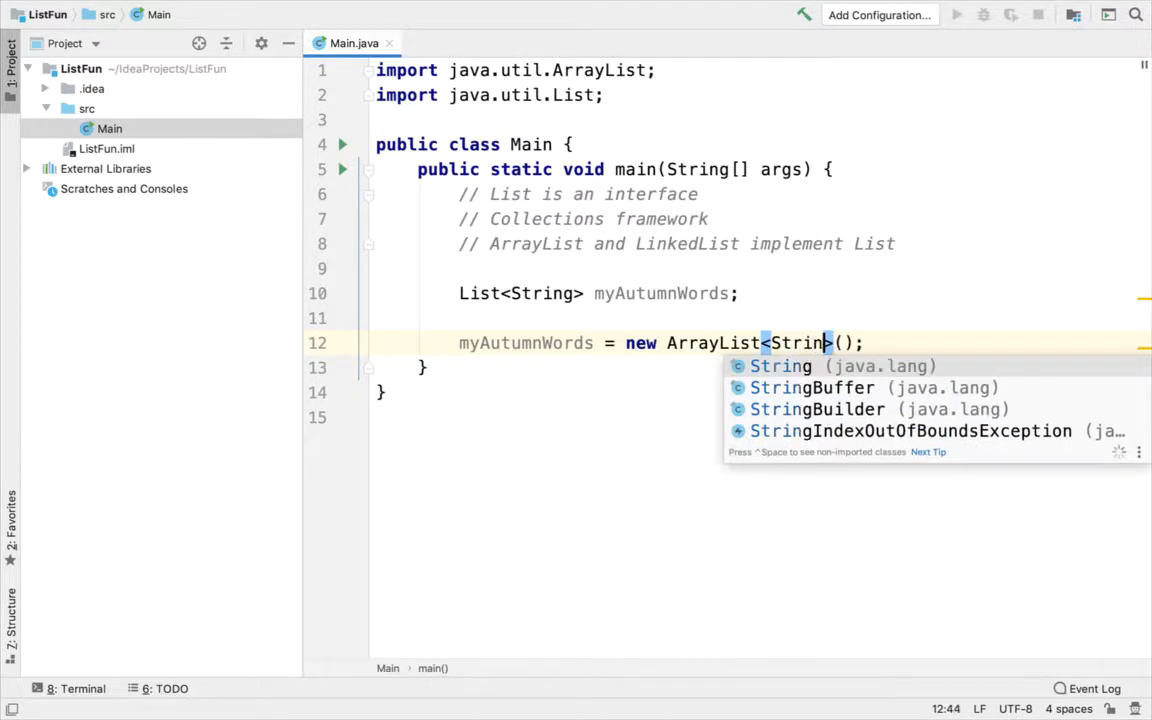
key(BackSpace)
key(BackSpace)
key(BackSpace)
key(BackSpace)
key(BackSpace)
key(BackSpace)
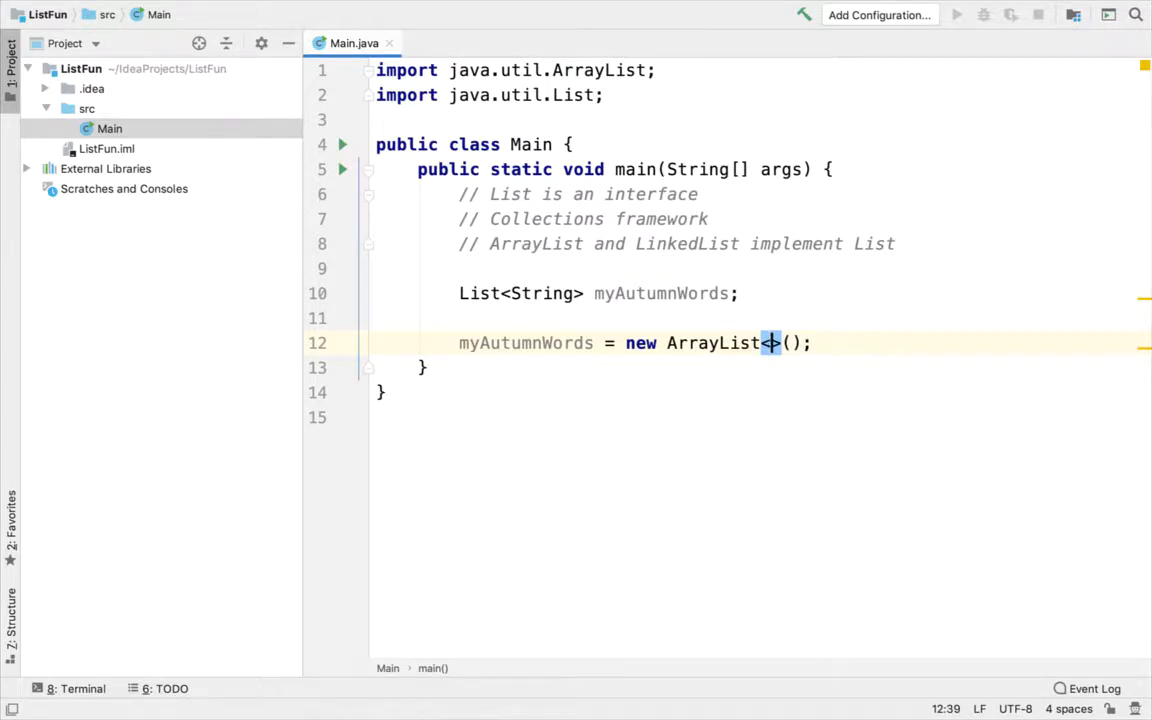
key(Right)
key(Right)
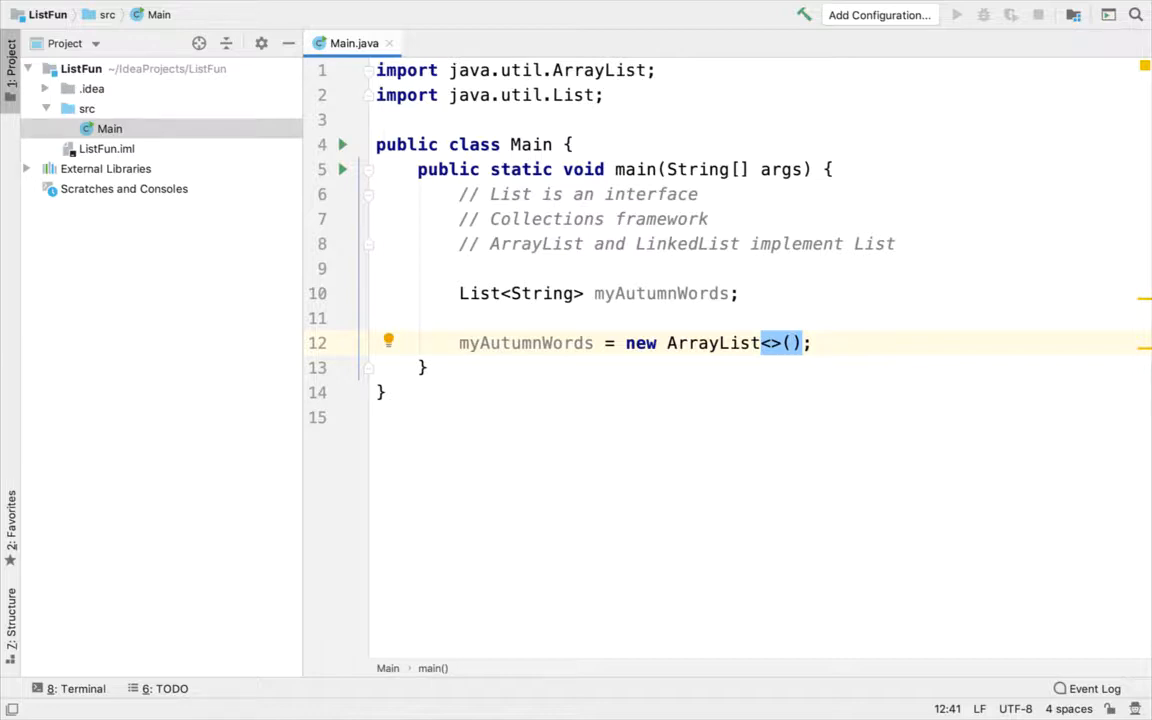
key(End)
text(/)
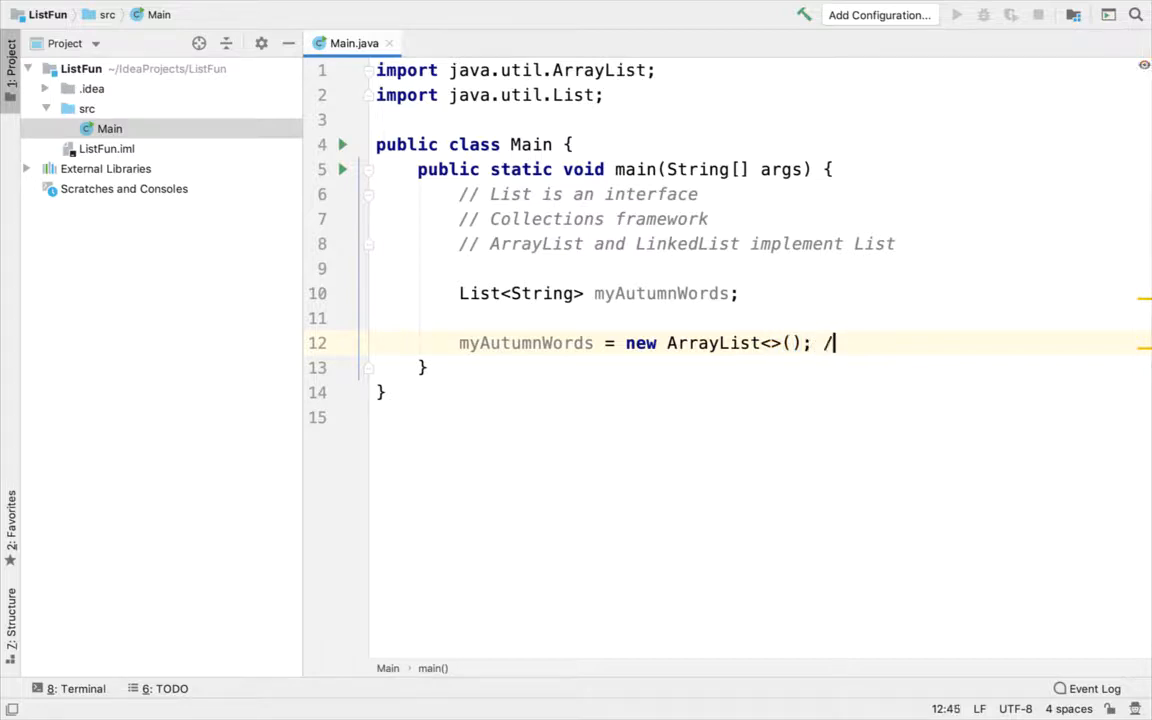
text(/ initially)
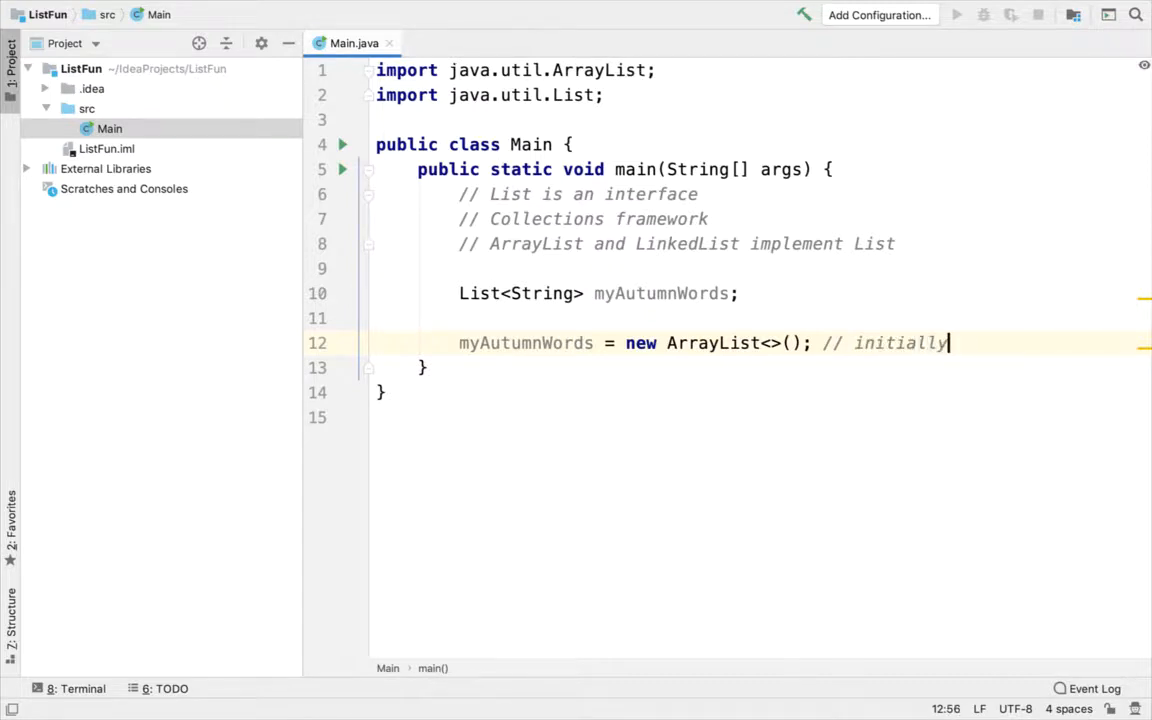
text(empty)
key(BackSpace)
key(BackSpace)
key(BackSpace)
key(BackSpace)
key(BackSpace)
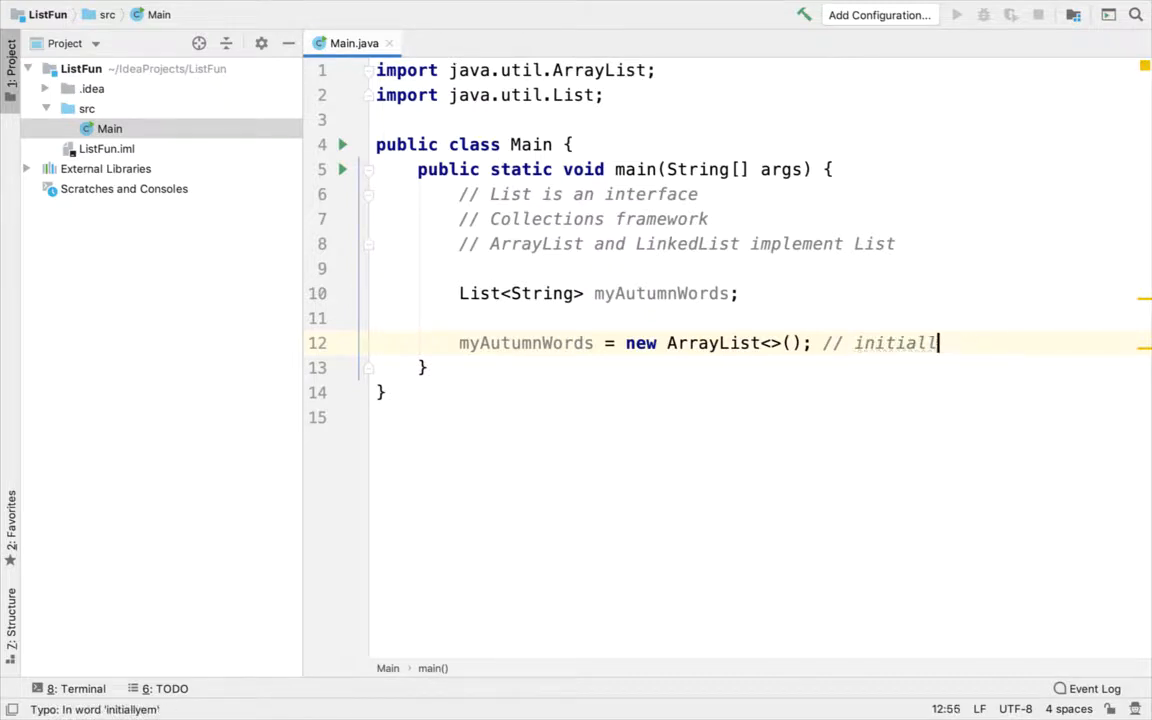
text(y empty)
key(Return)
key(Return)
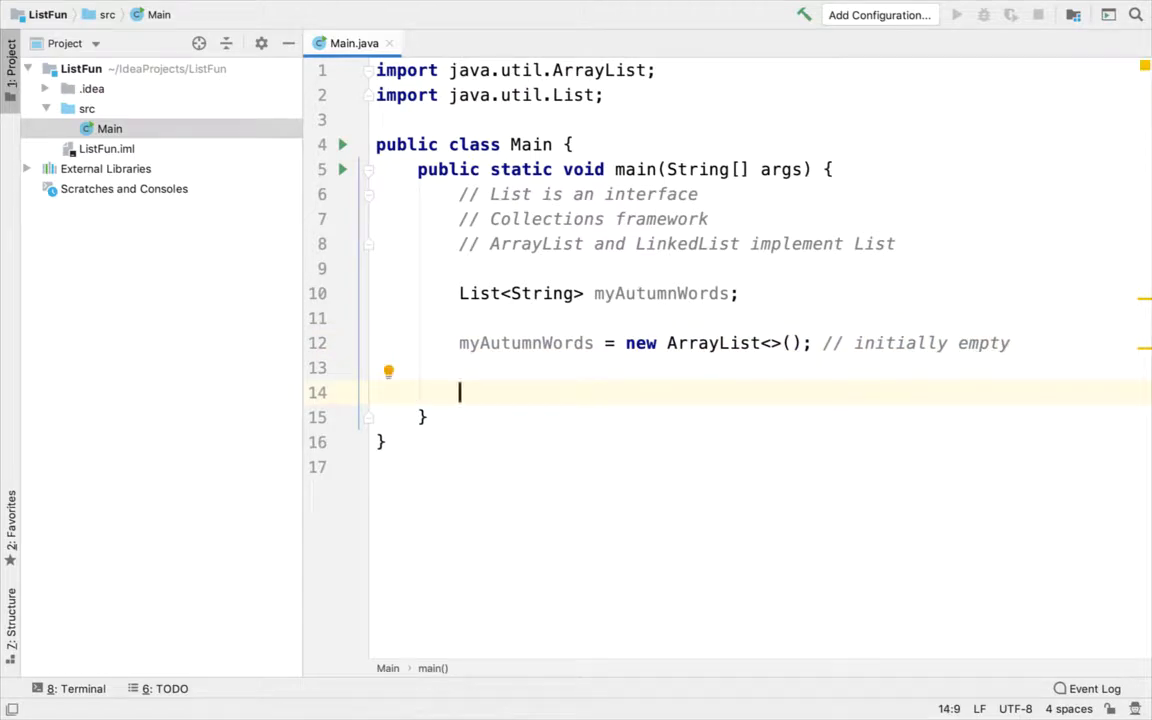
text(my)
Step: Add leaves, pumpkin and halloween to myAutumnWords with add calls
key(Tab)
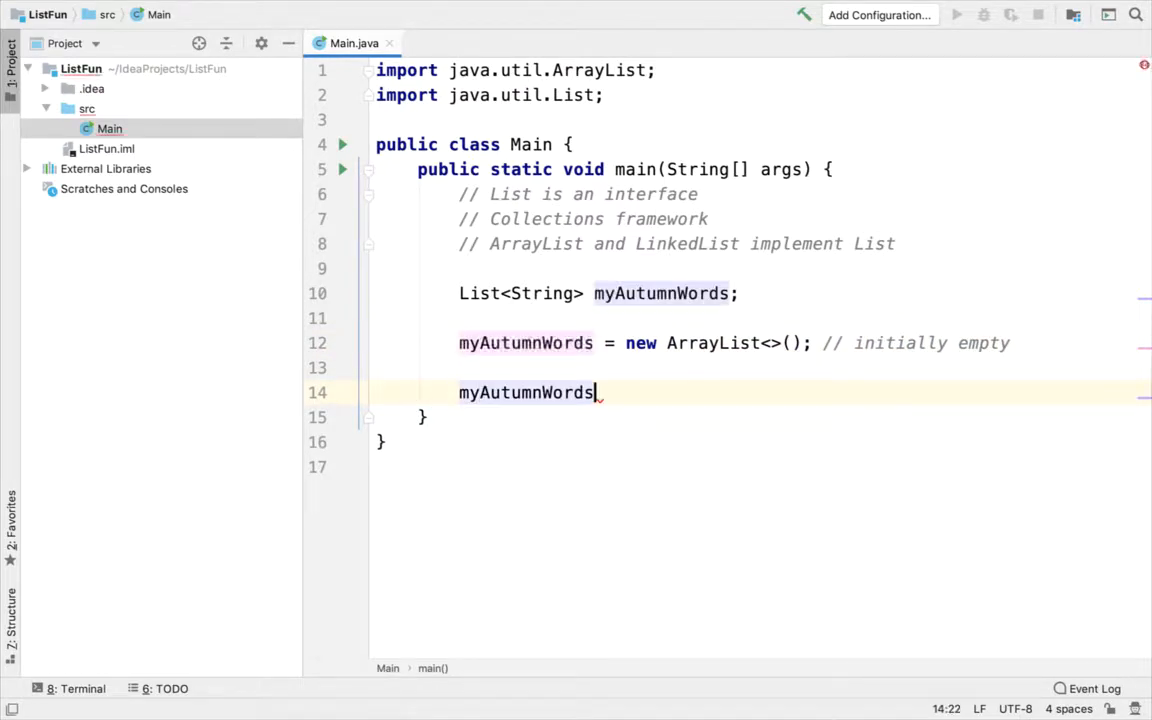
text(.)
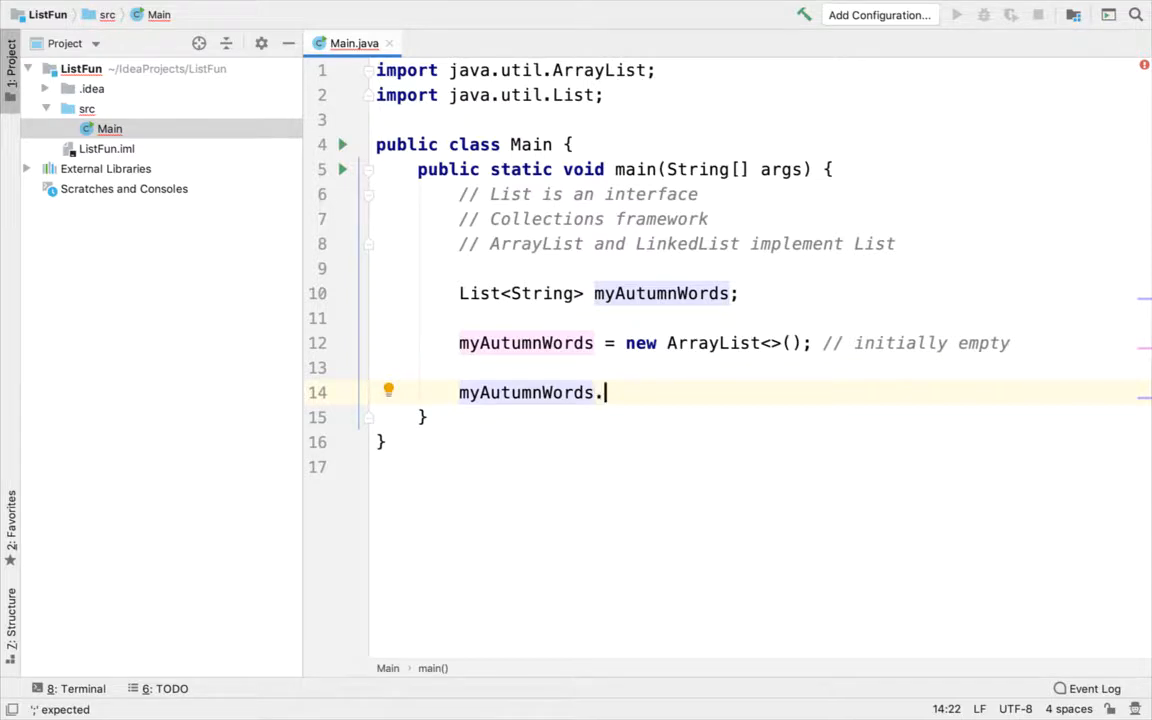
text(add("leav)
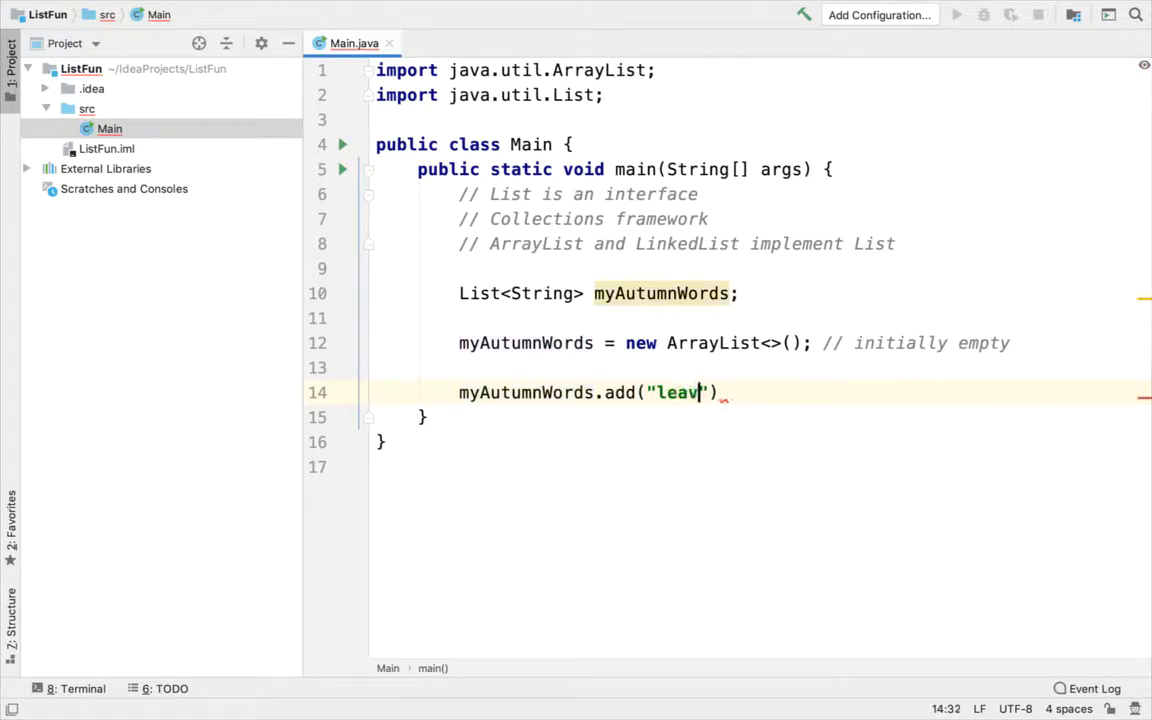
text(es");)
key(Return)
text(my)
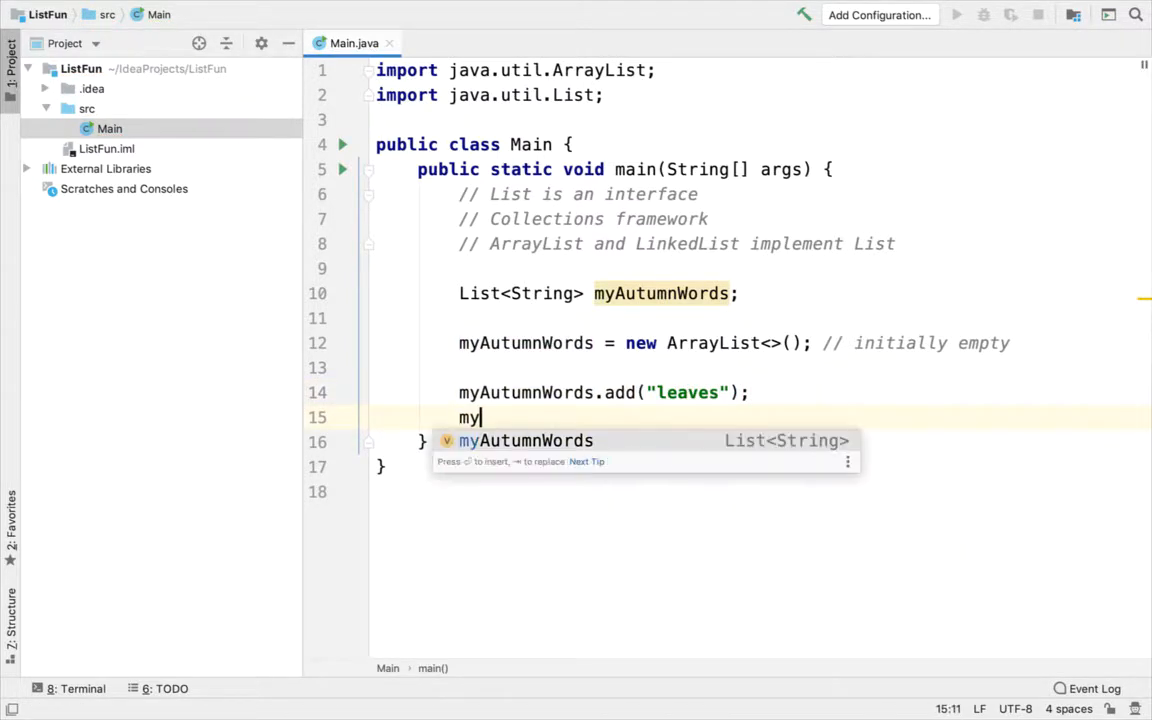
key(Tab)
text(.add(")
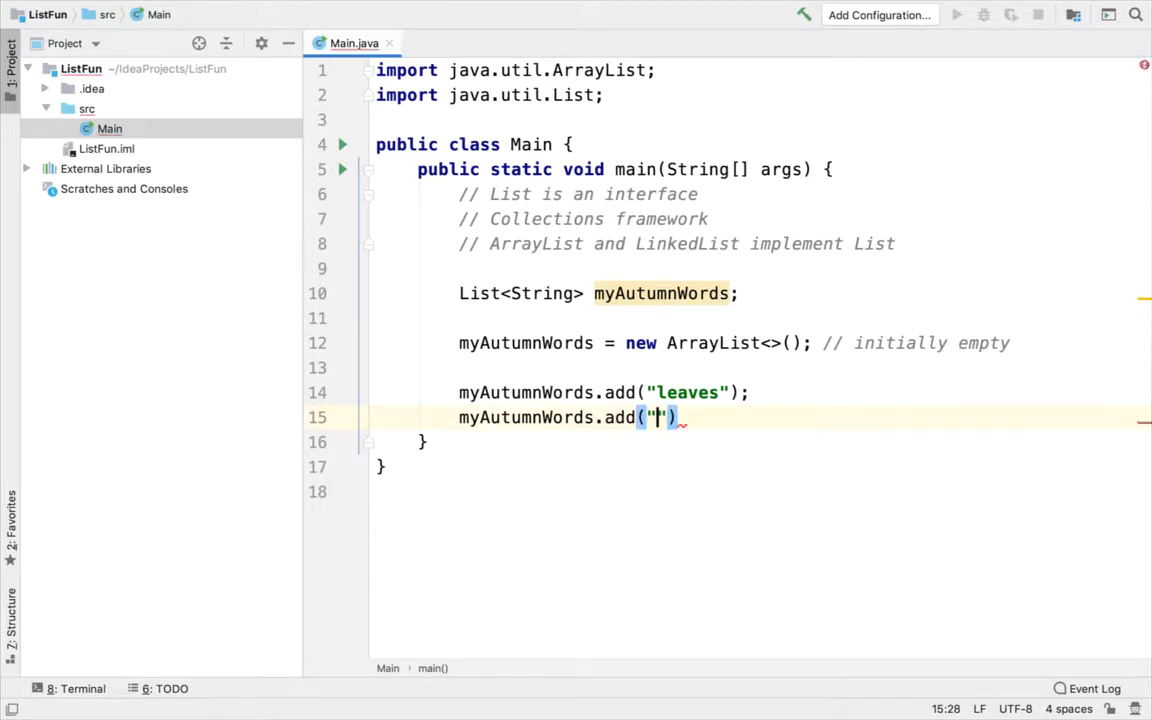
text(pumpkin")
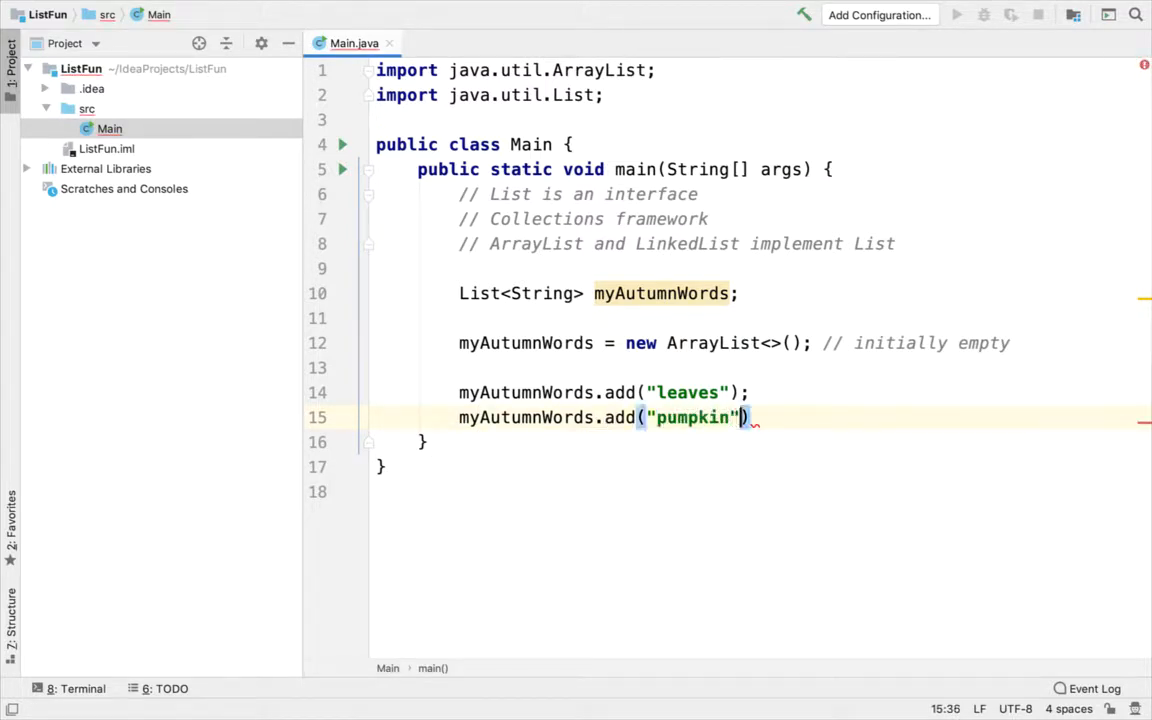
text();)
key(Return)
text(myAutumnWords)
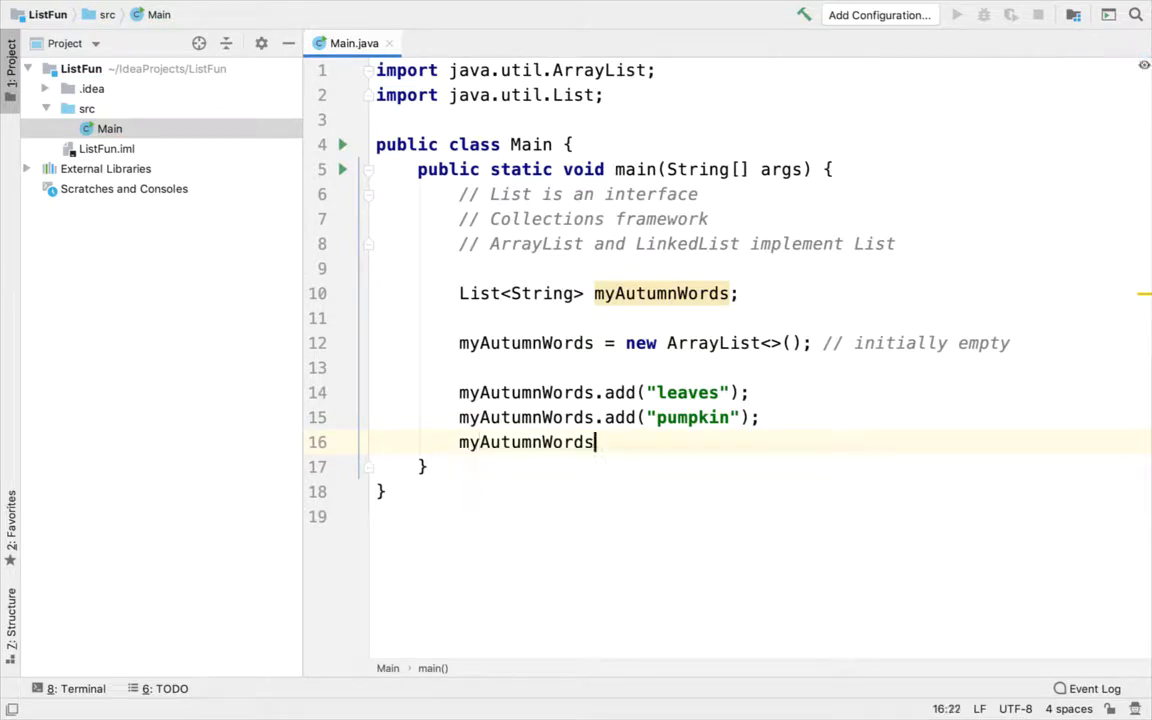
text(.add)
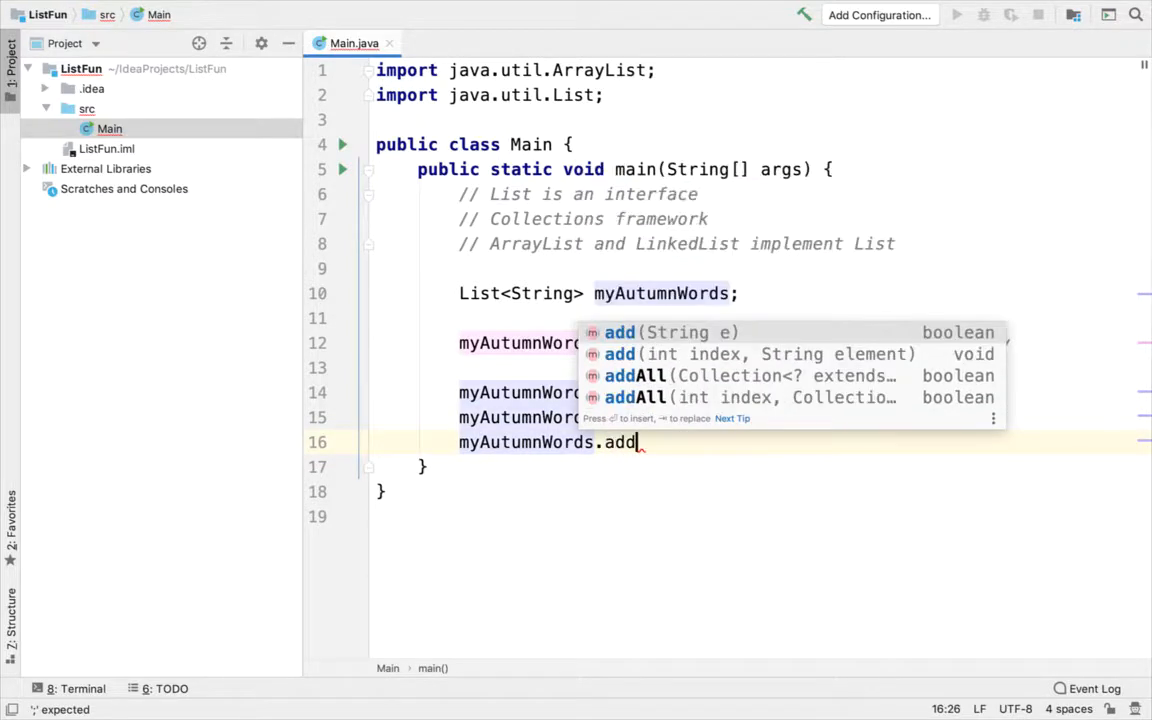
text(()
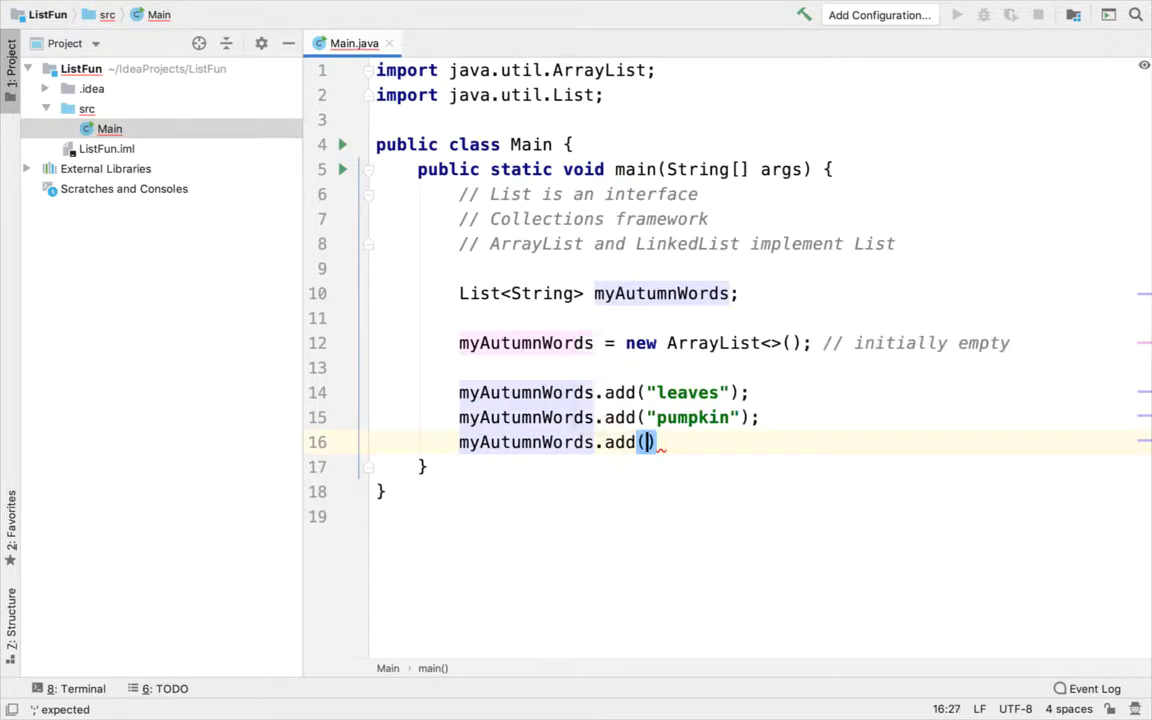
text("halloween)
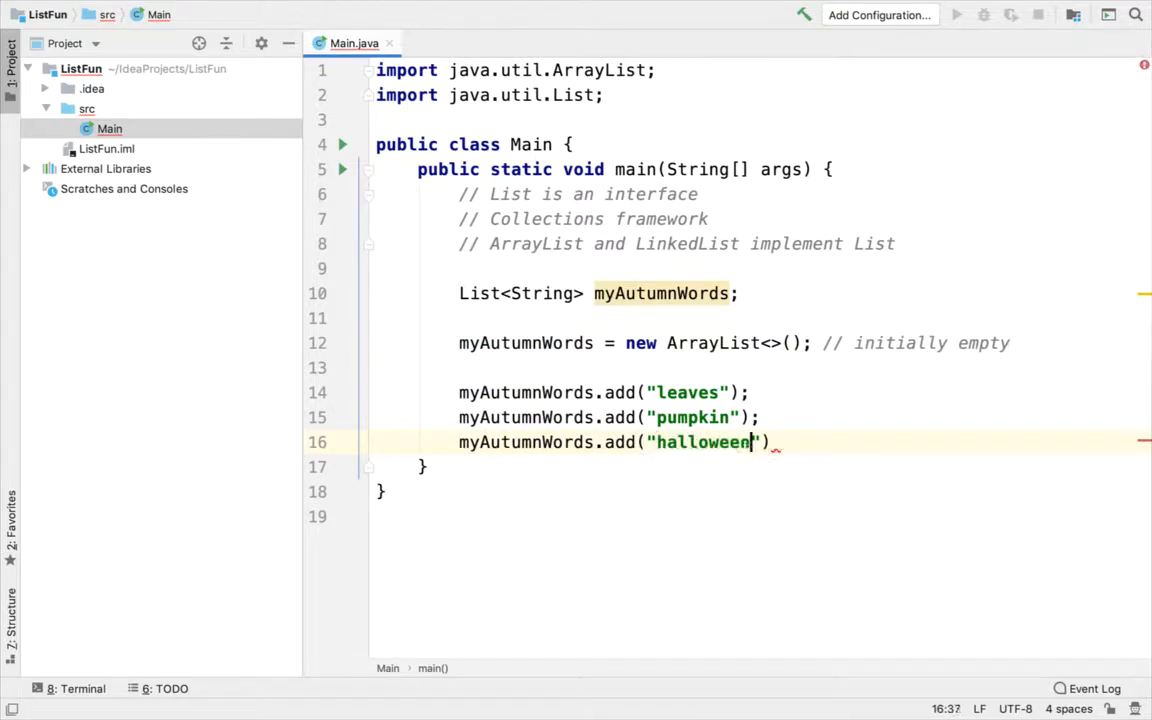
key(End)
text(;)
key(Return)
text(my)
Step: Add raking to myAutumnWords and start a System.out.println statement
key(Tab)
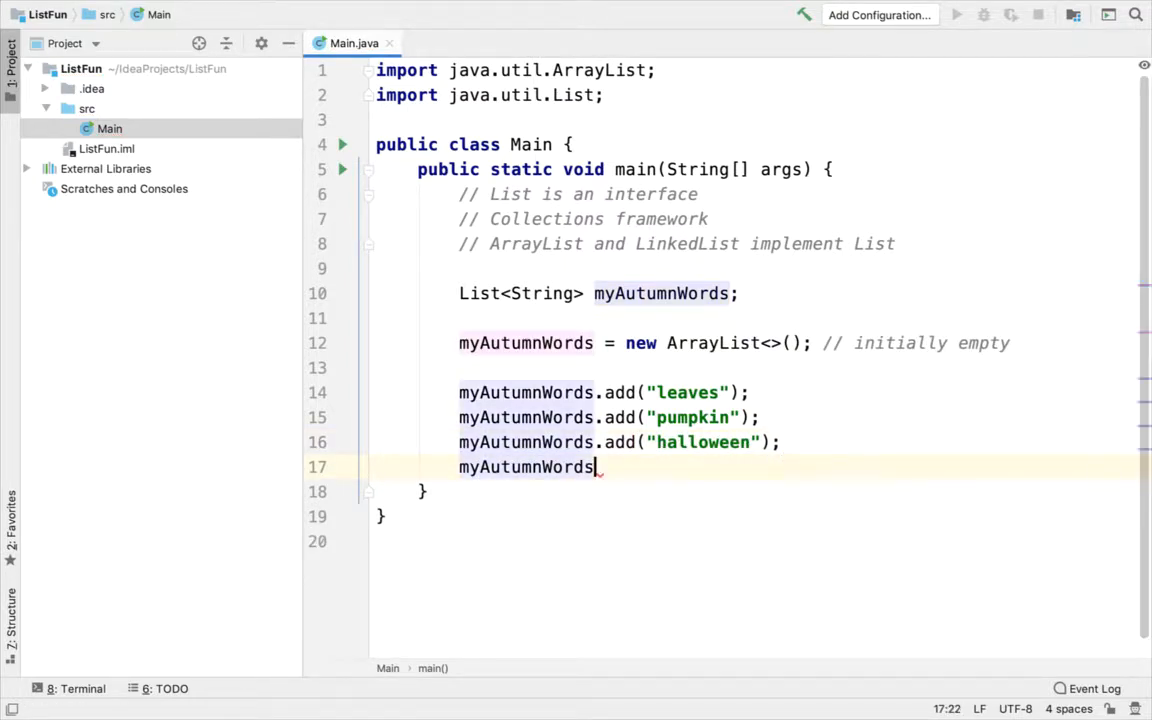
text(.add(")
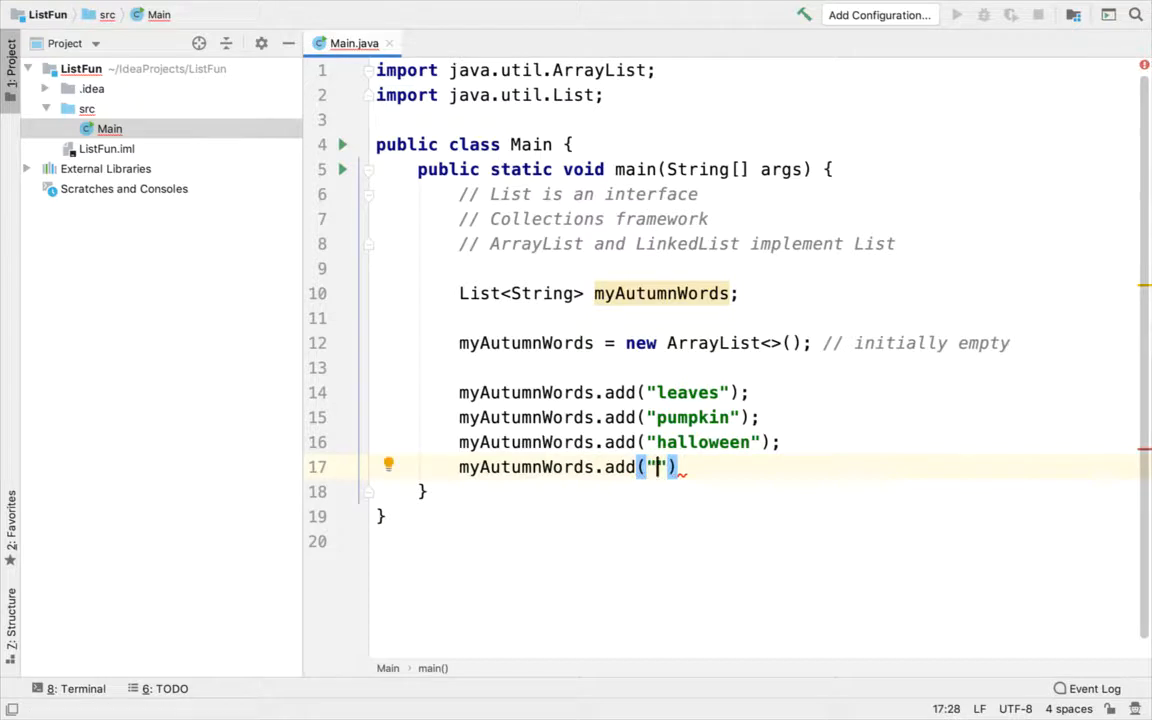
text(raking)
key(Right)
text(()
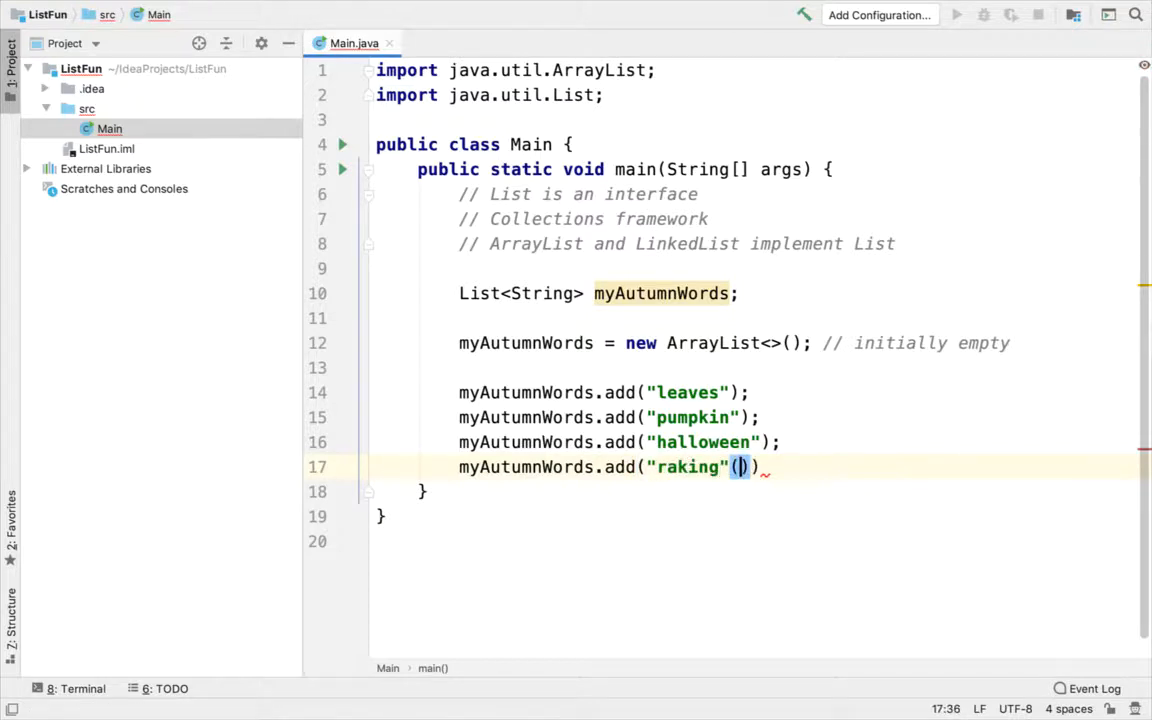
key(BackSpace)
key(Right)
text(;)
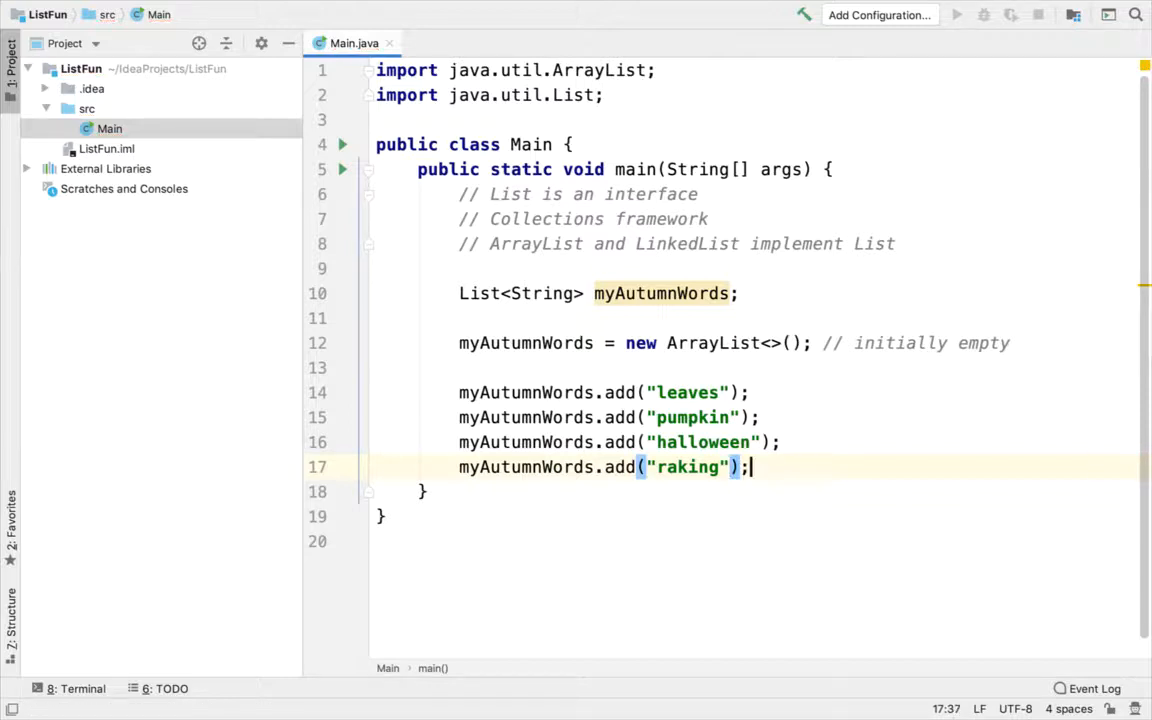
key(Return)
key(Return)
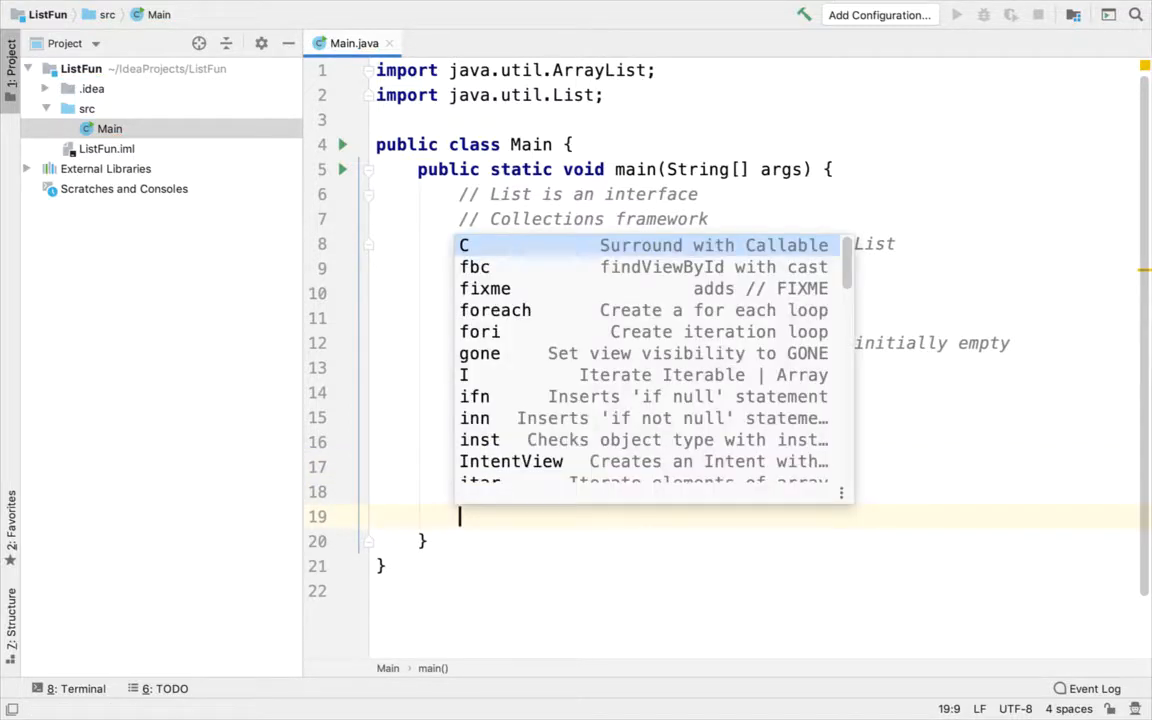
text(sout)
key(Tab)
text(my)
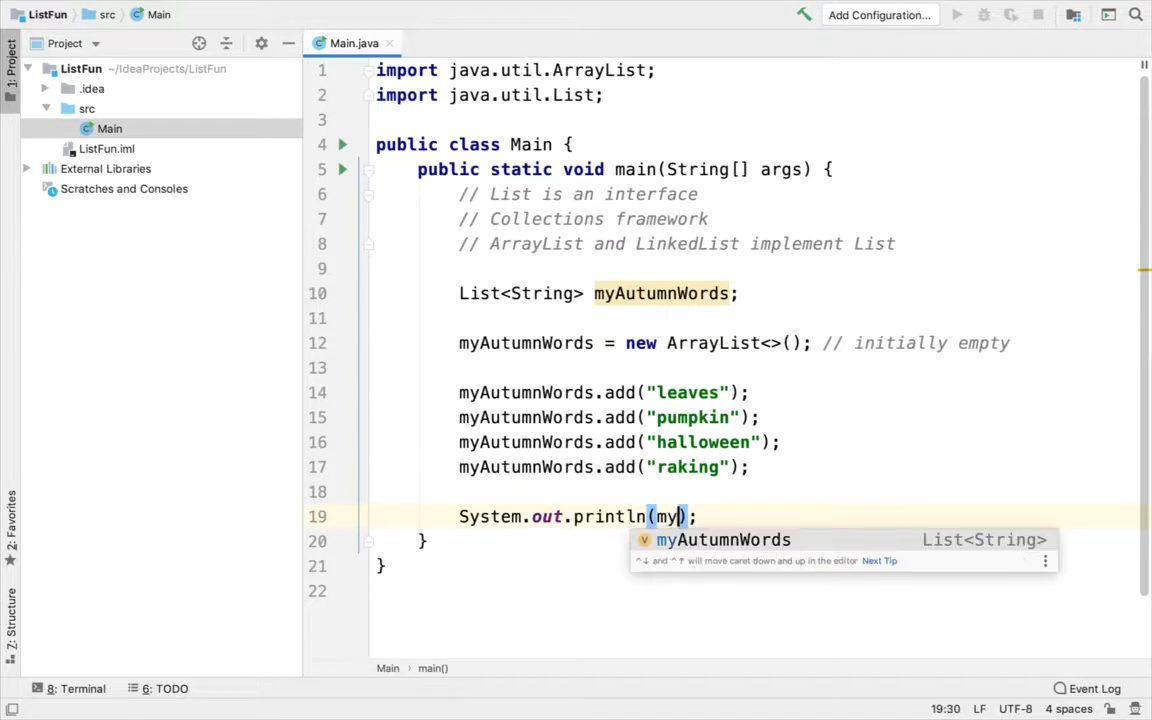
Step: Print myAutumnWords and run Main, getting [leaves, pumpkin, halloween, raking]
key(Tab)
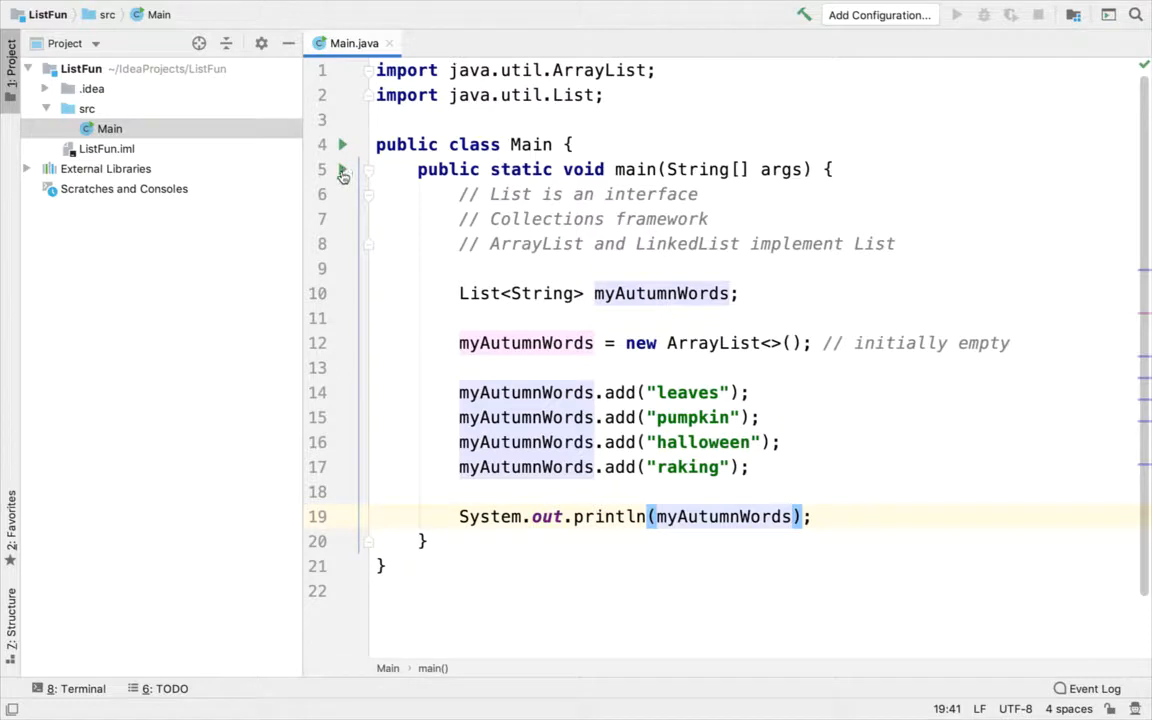
click(342, 169)
click(380, 181)
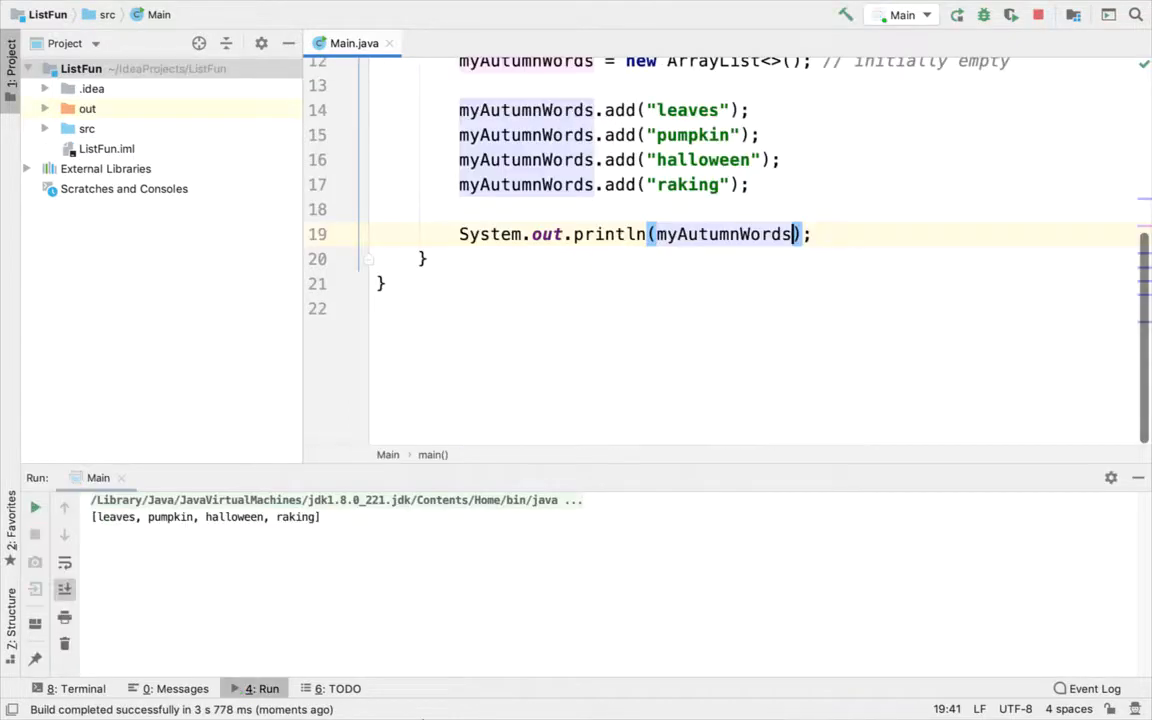
drag(349, 516, 91, 516)
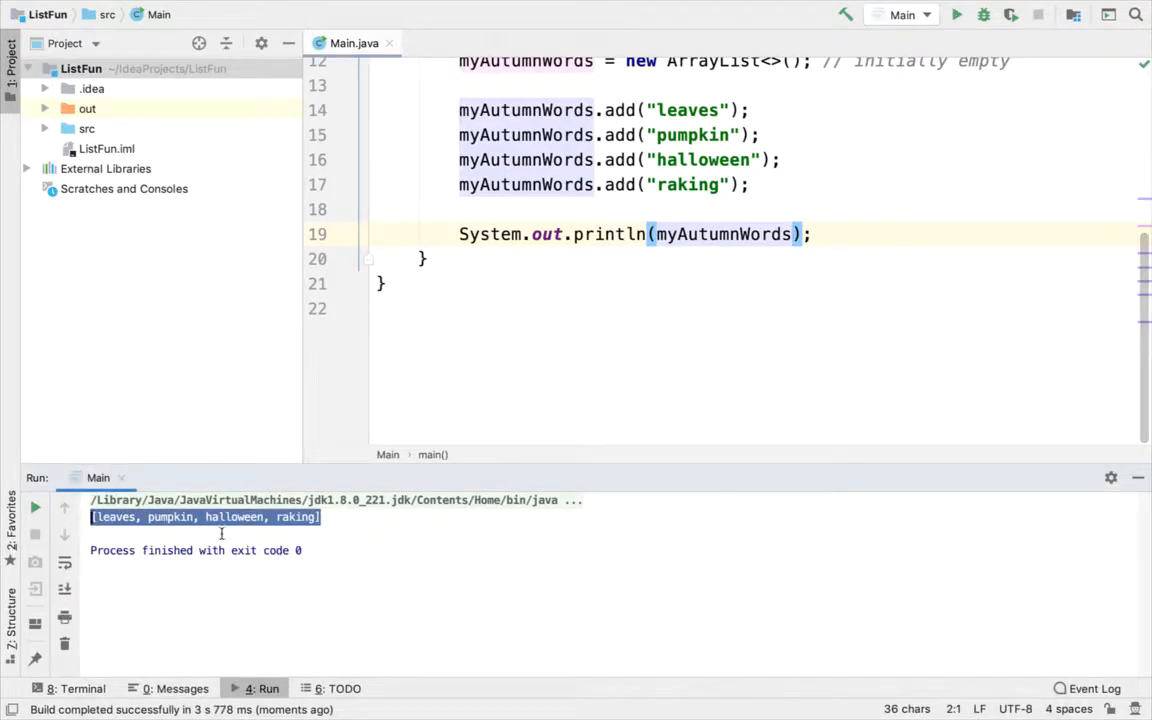
click(866, 234)
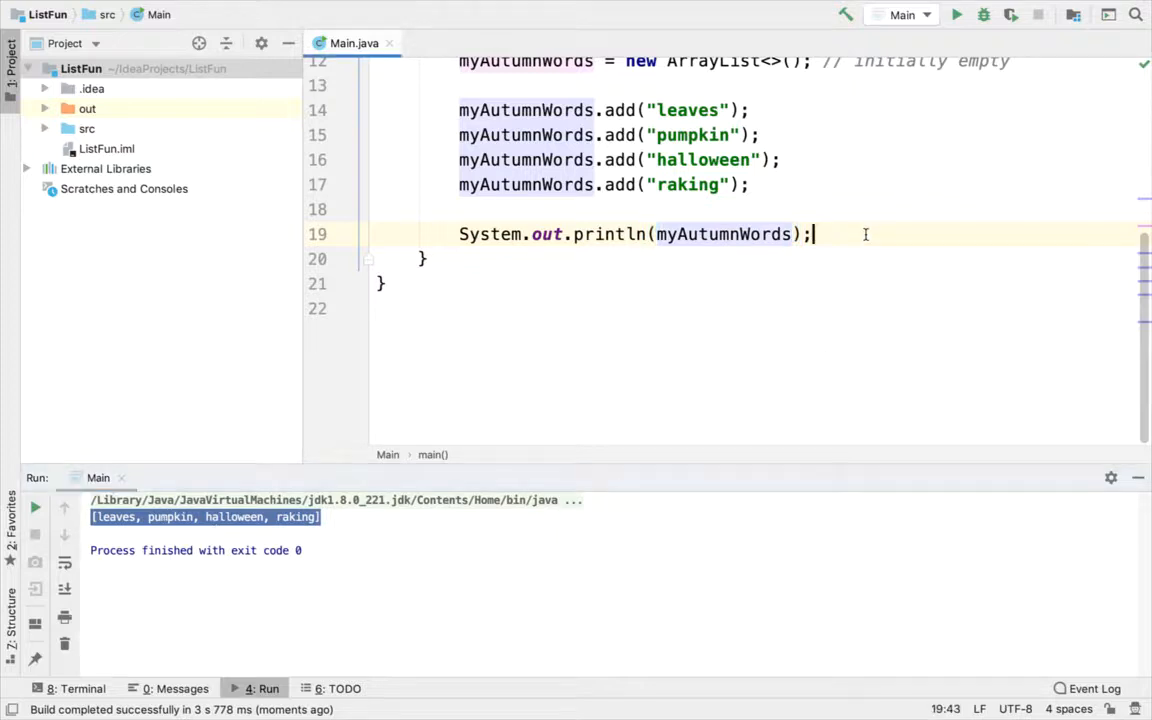
Step: Print myAutumnWords.size() on a new line
key(Return)
text(sou)
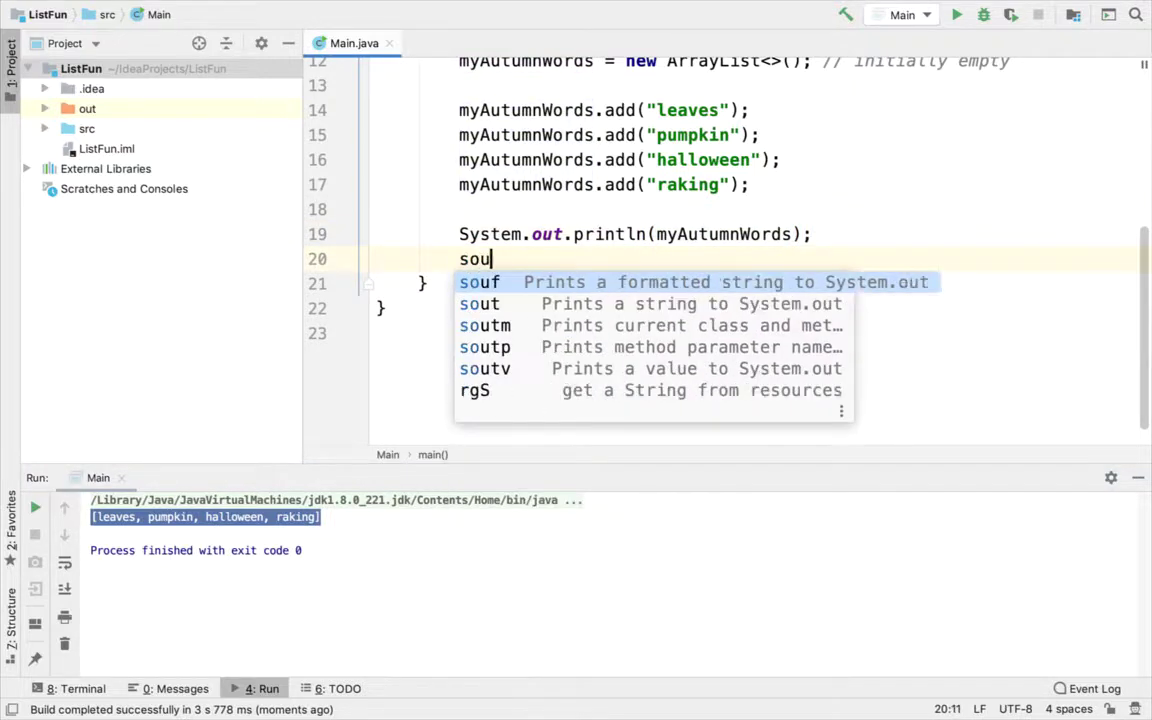
text(t)
key(Tab)
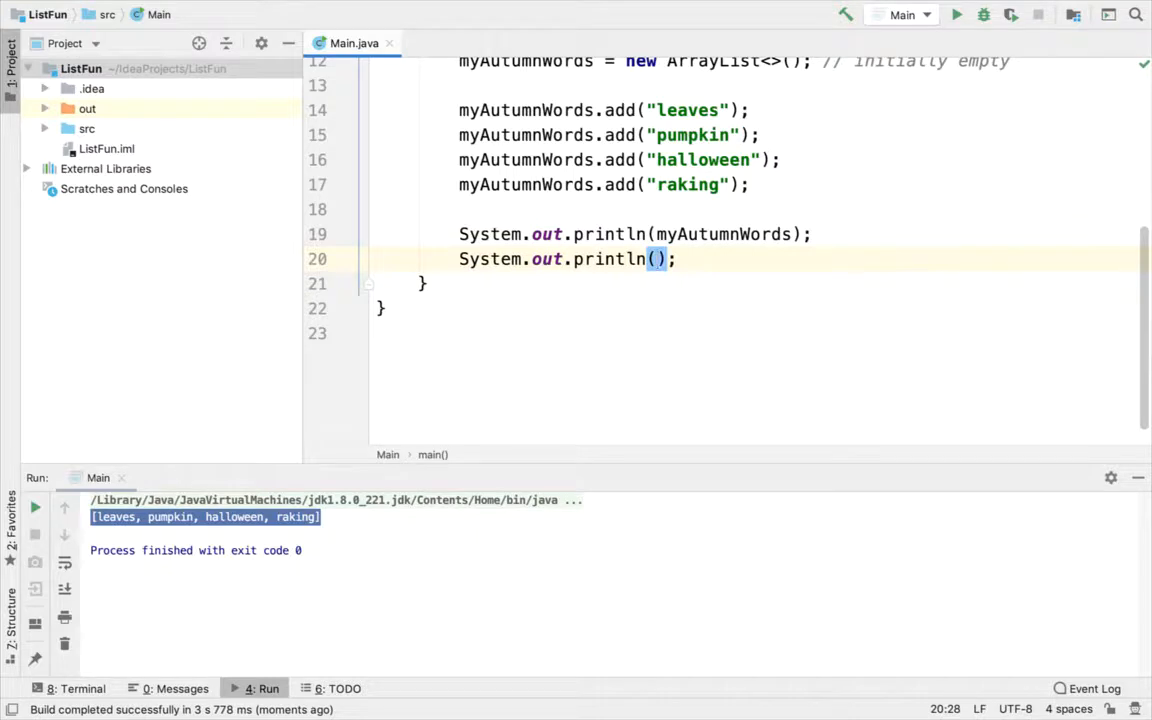
text(m)
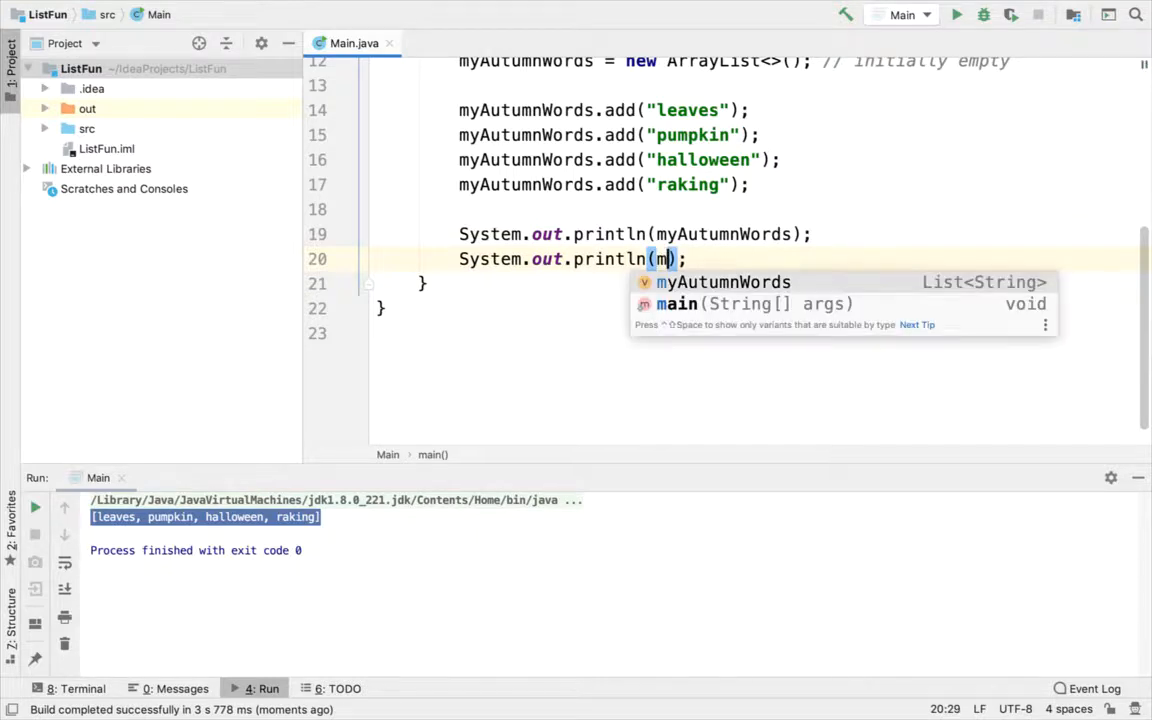
key(Tab)
text(.size)
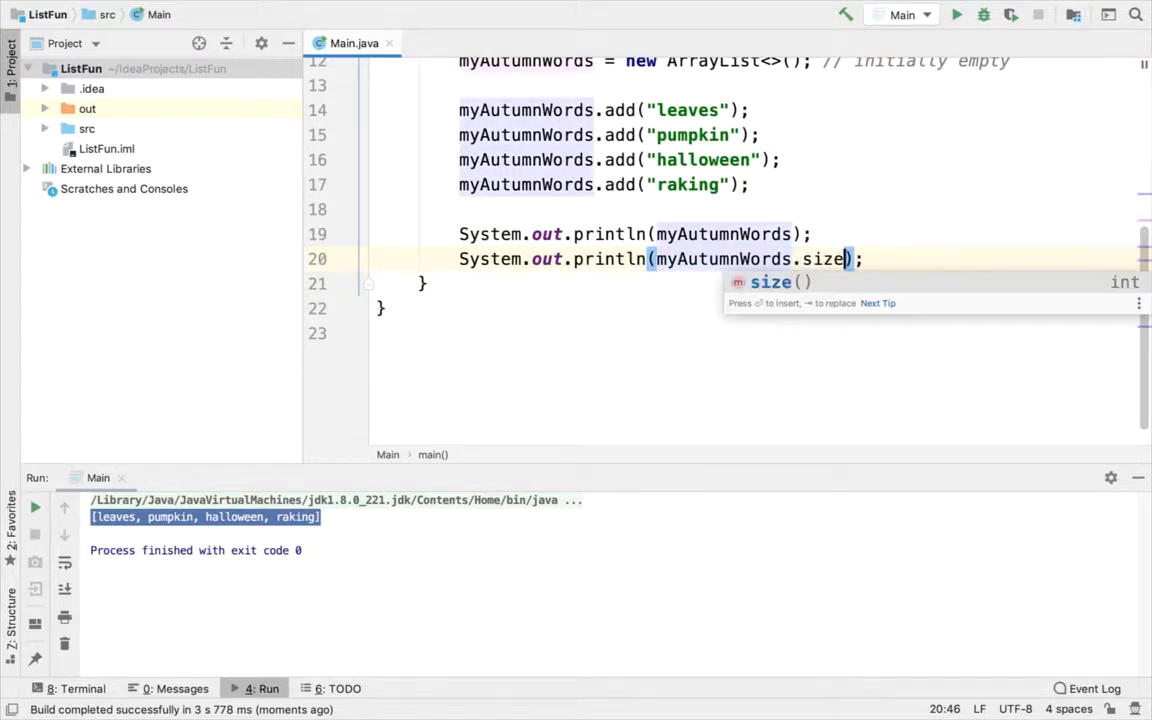
key(Tab)
key(End)
Step: Print myAutumnWords.get(0) and rerun Main, outputting 4 and leaves
key(Return)
text(stem.ou)
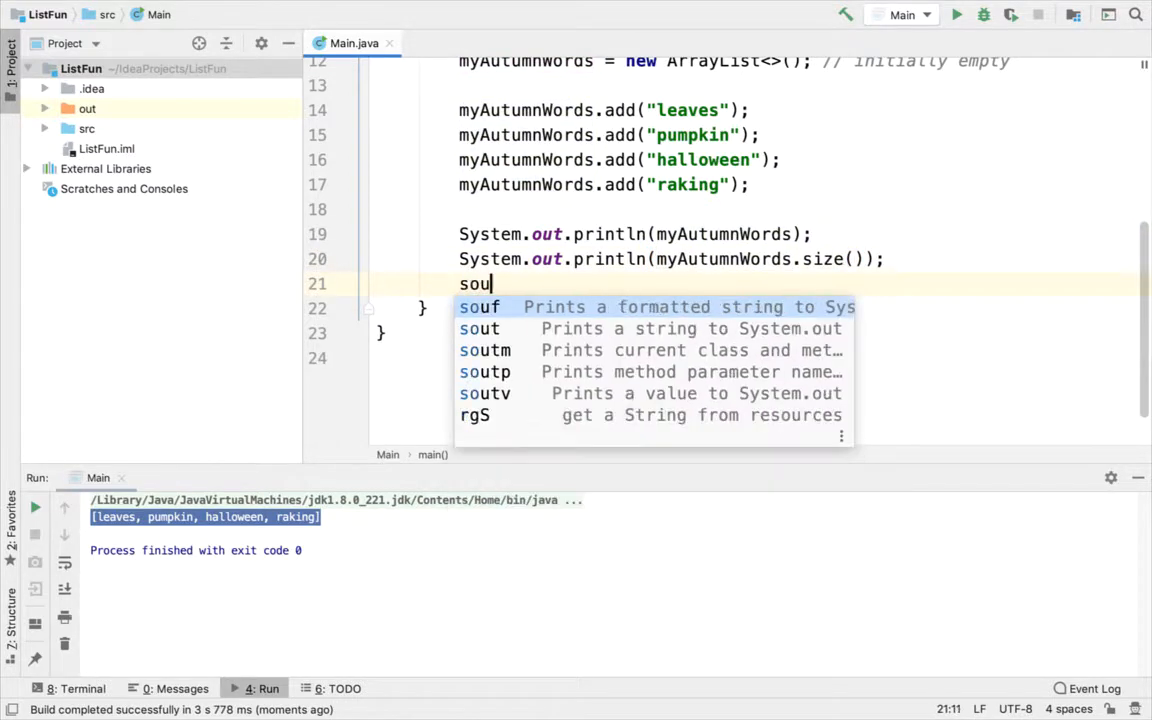
text(t)
key(Tab)
text(my)
key(Tab)
text(.ge)
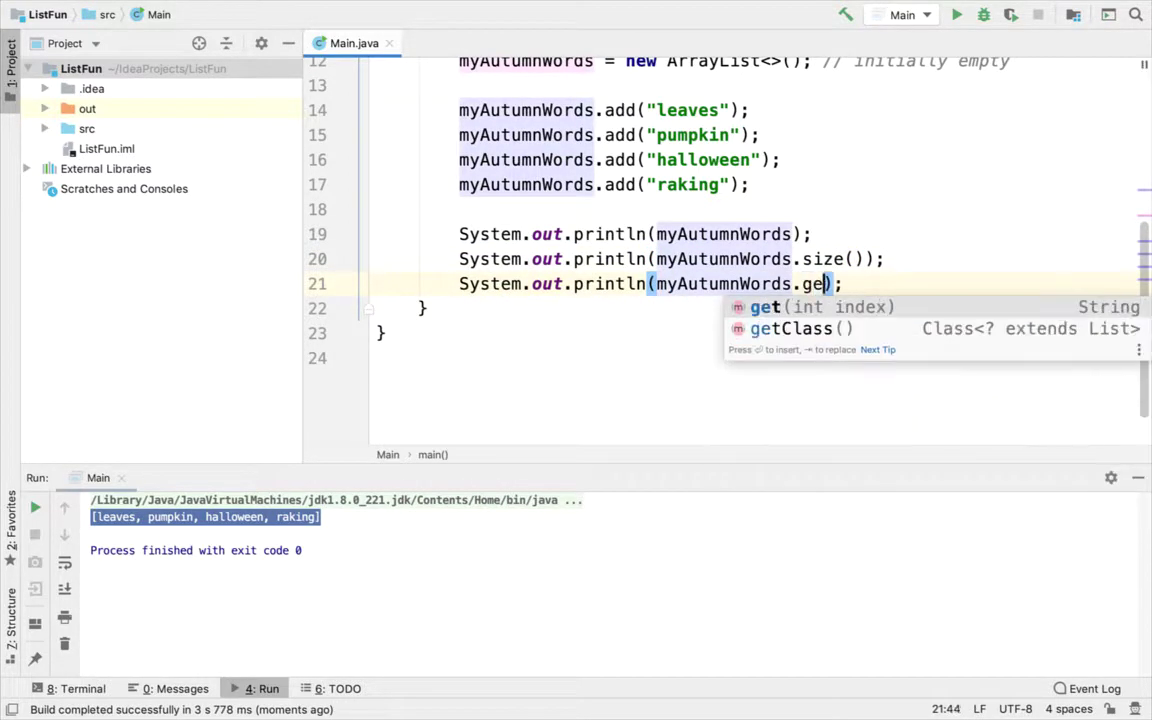
key(Tab)
text(0)
key(End)
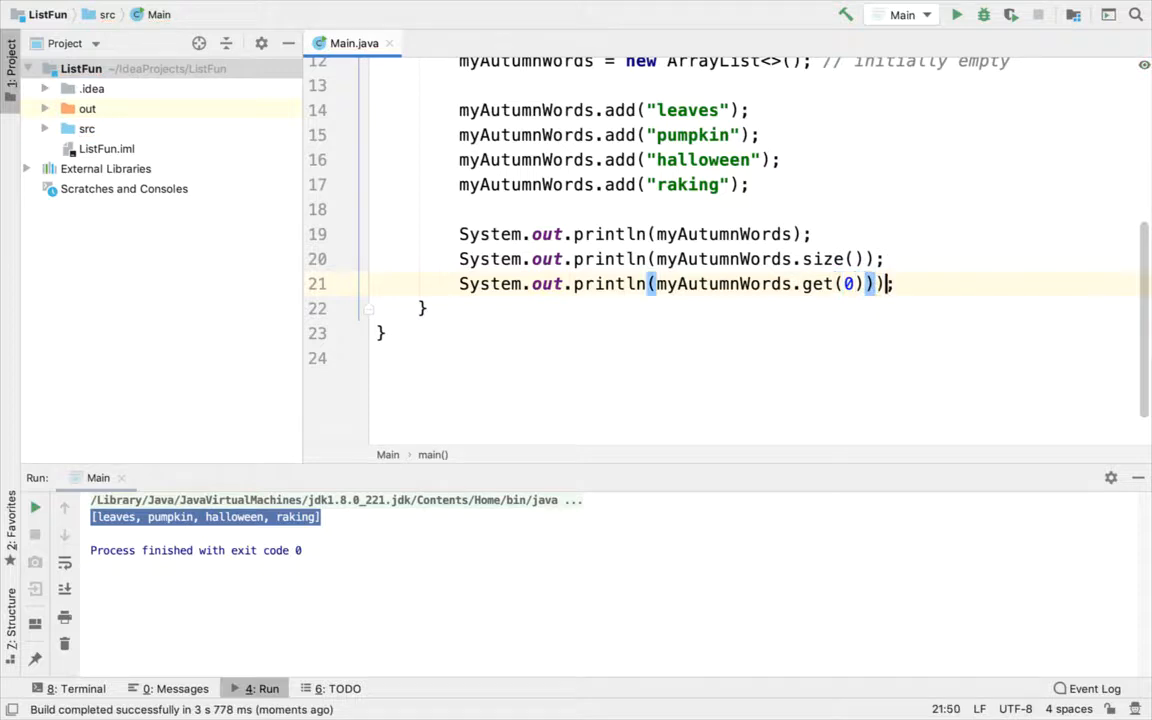
key(End)
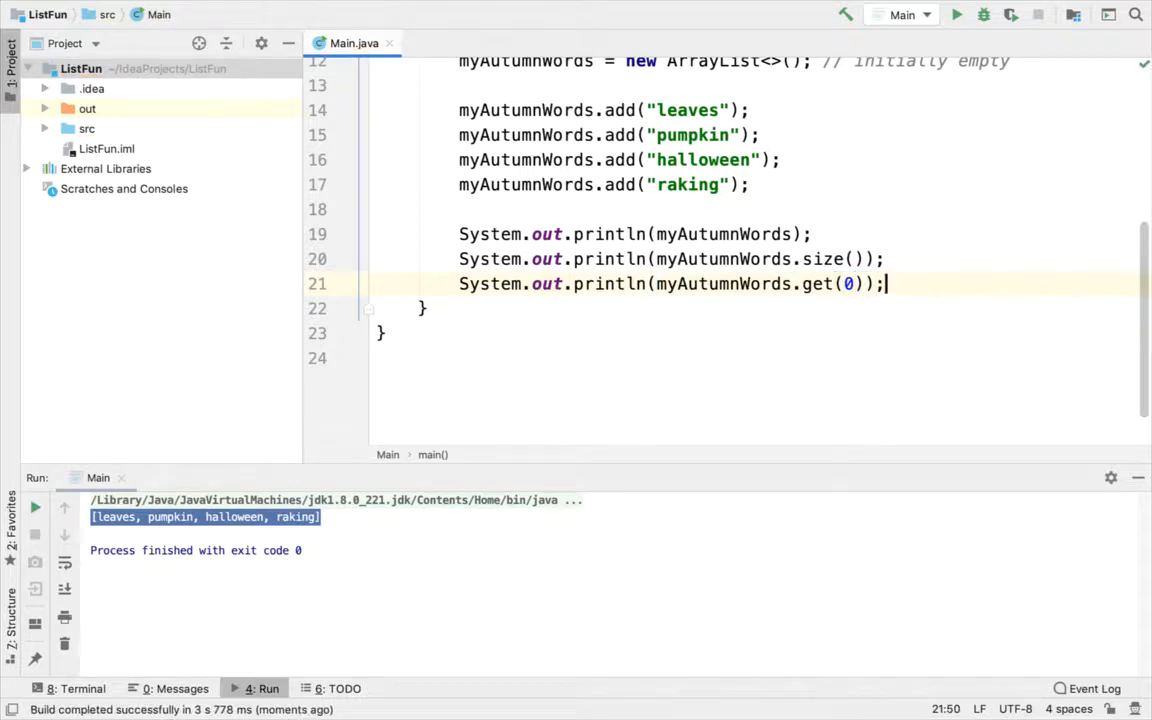
key(ctrl+r)
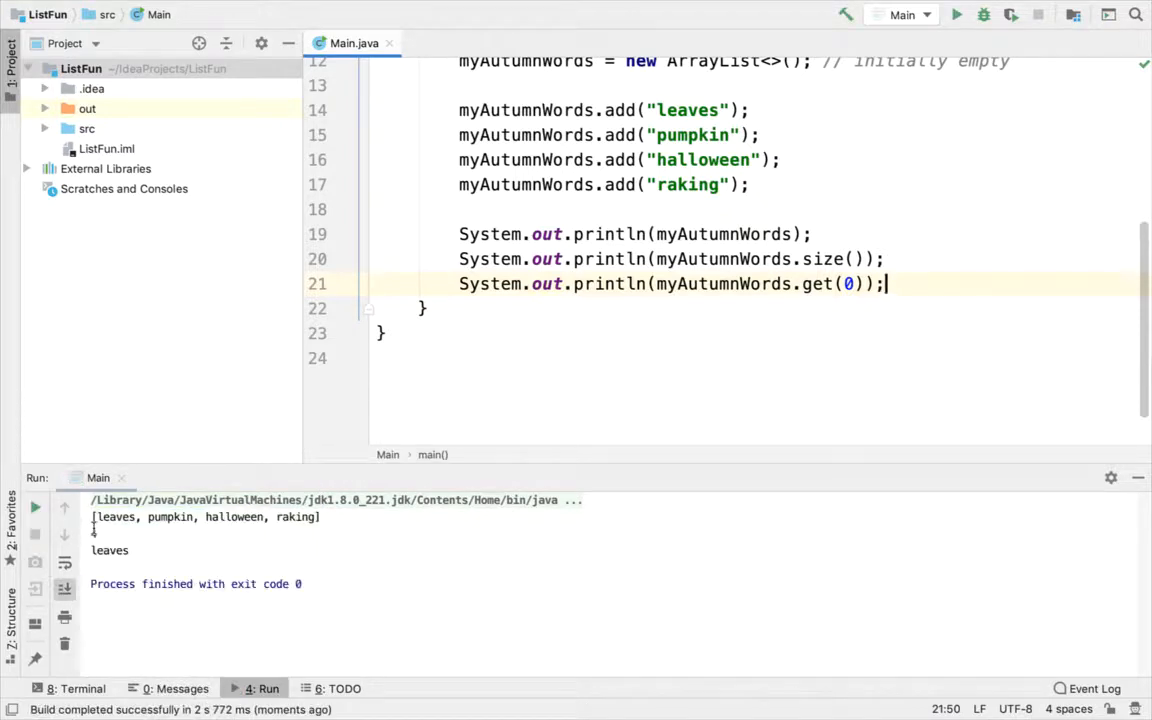
key(Return)
key(Return)
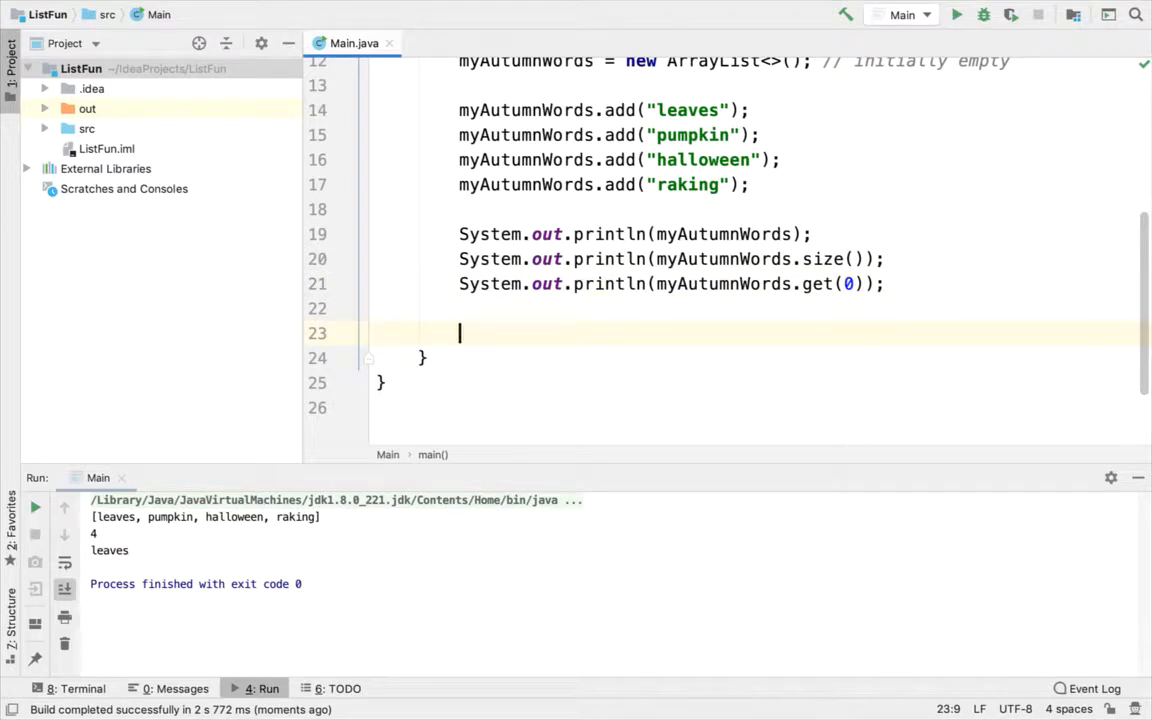
text(my)
Step: Add myAutumnWords.remove(0) followed by a println of myAutumnWords
key(Tab)
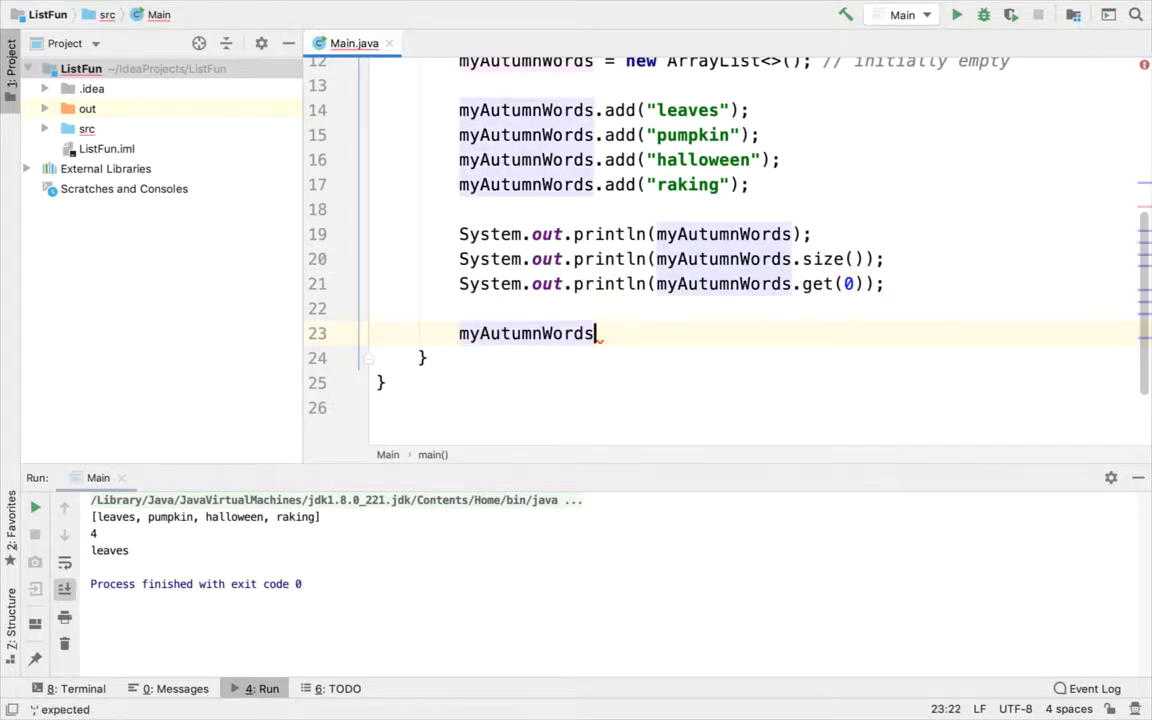
text(.remo)
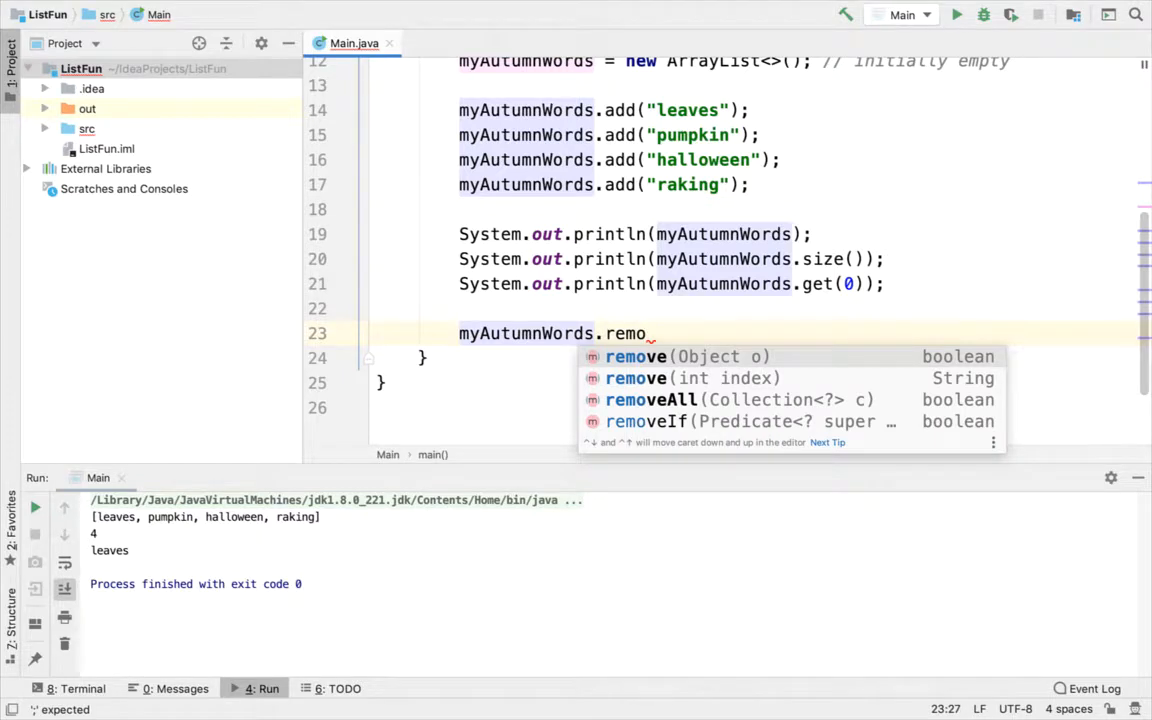
text(ve()
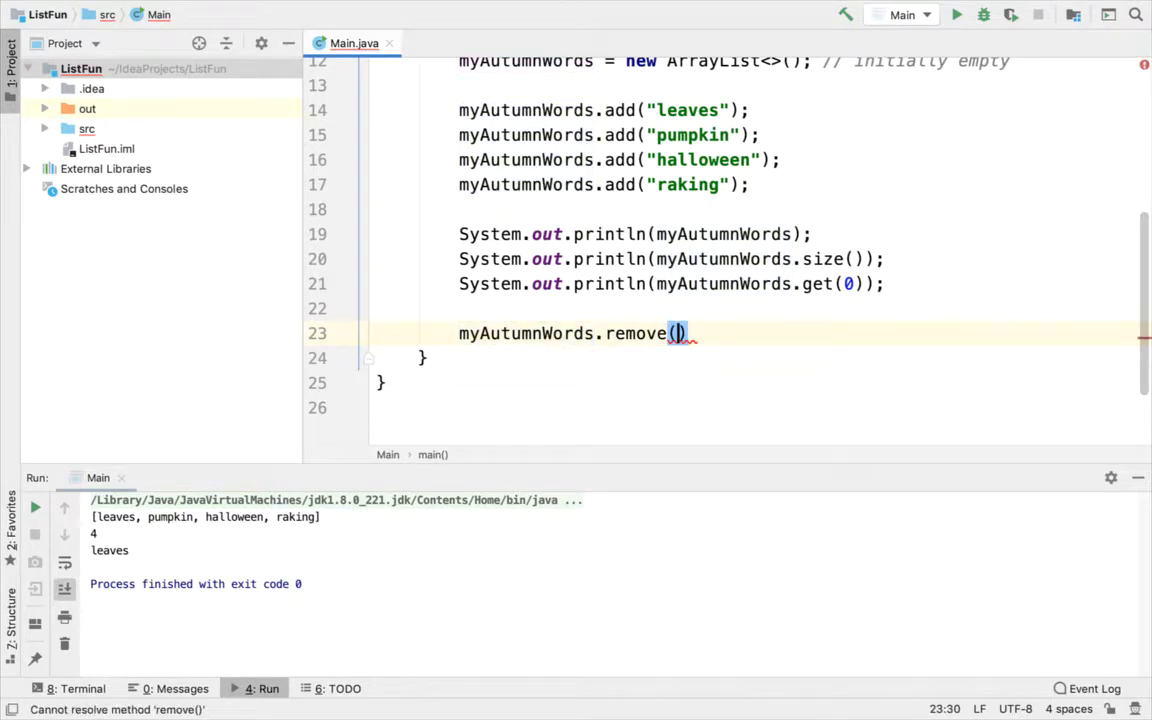
text(0)
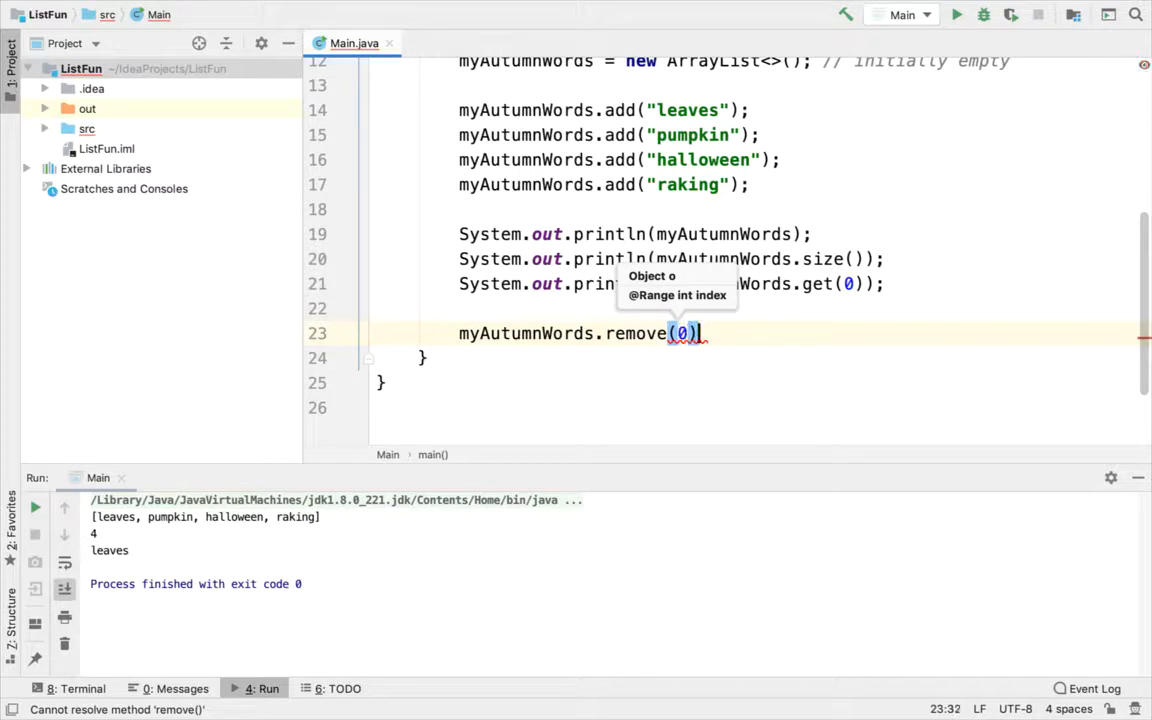
text();)
key(shift+Return)
text(stem.out)
key(Tab)
key(Return)
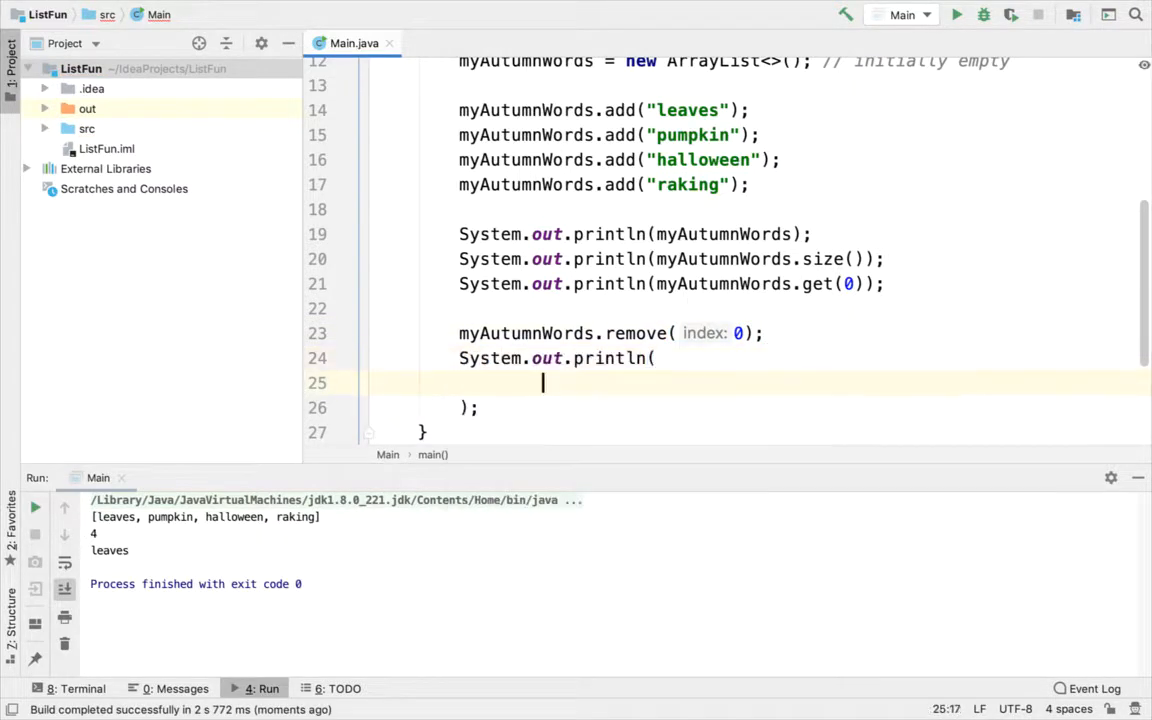
key(BackSpace)
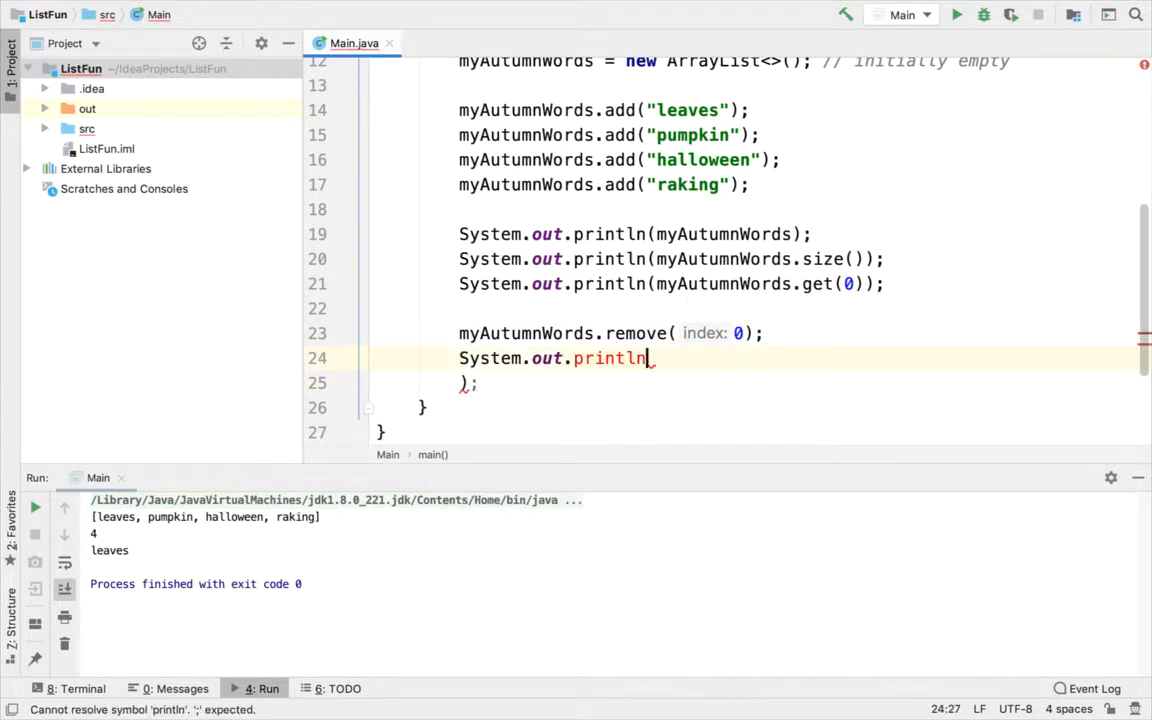
key(shift+Down)
key(BackSpace)
text((m)
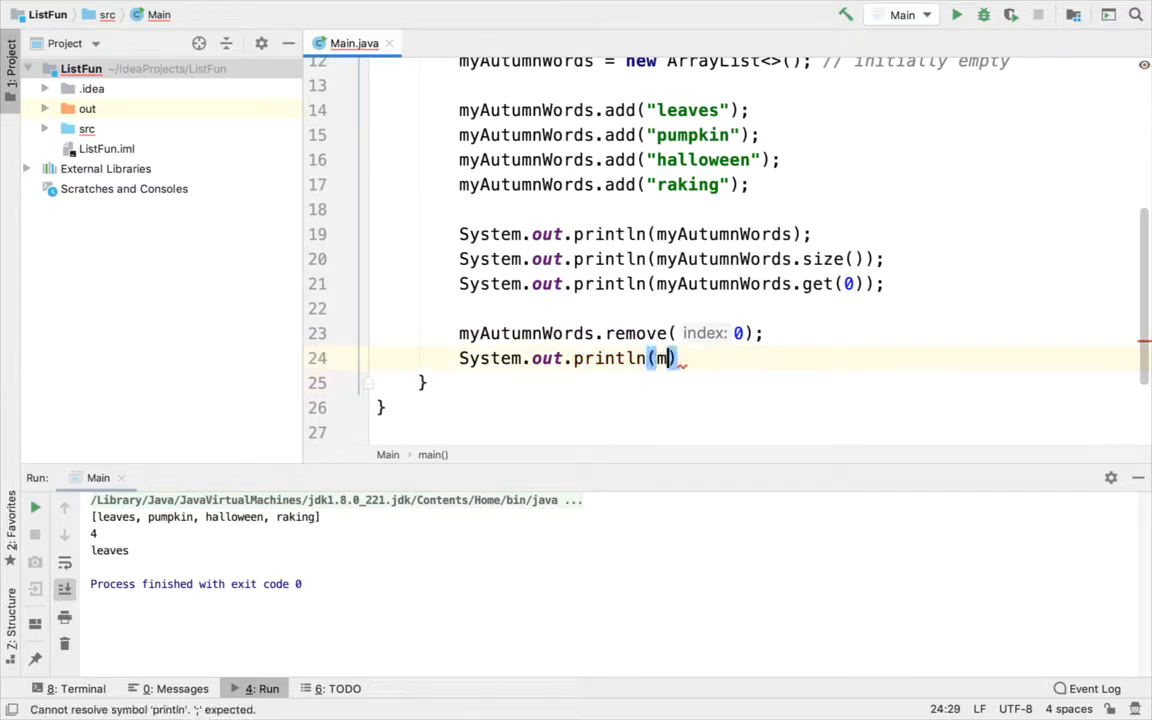
key(Tab)
key(End)
text(;)
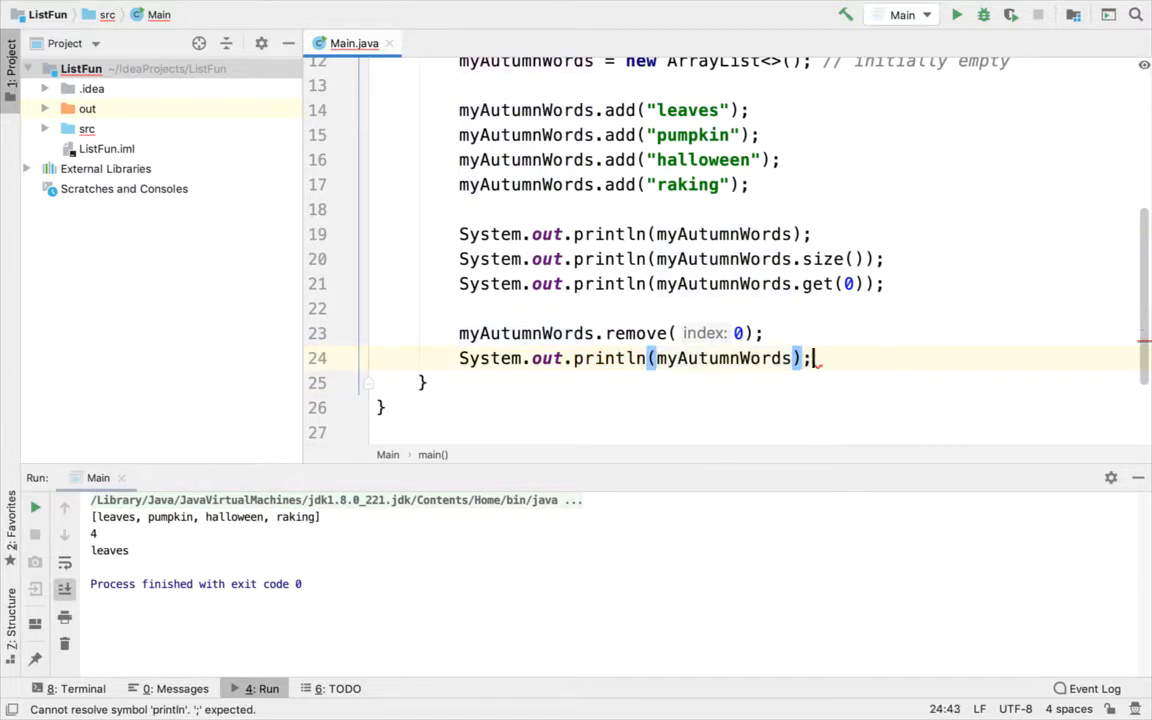
key(Return)
text(s)
Step: Add myAutumnWords.remove("halloween") followed by another println of myAutumnWords
key(BackSpace)
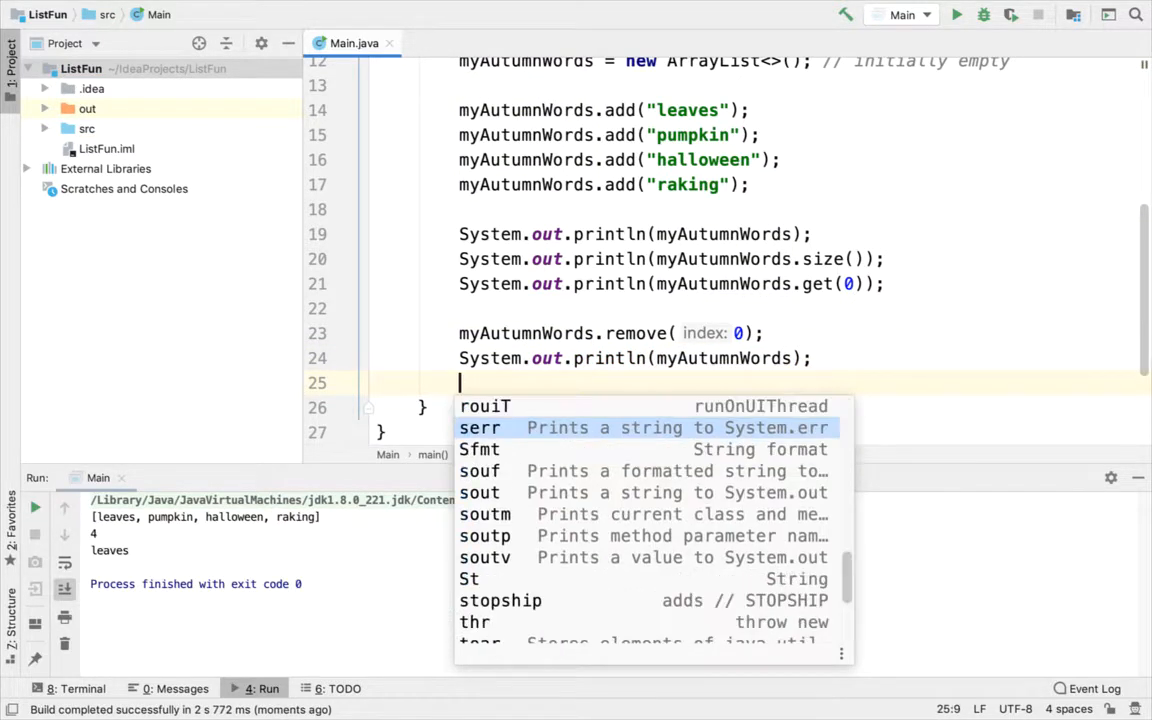
text(m)
key(Escape)
key(BackSpace)
text(my)
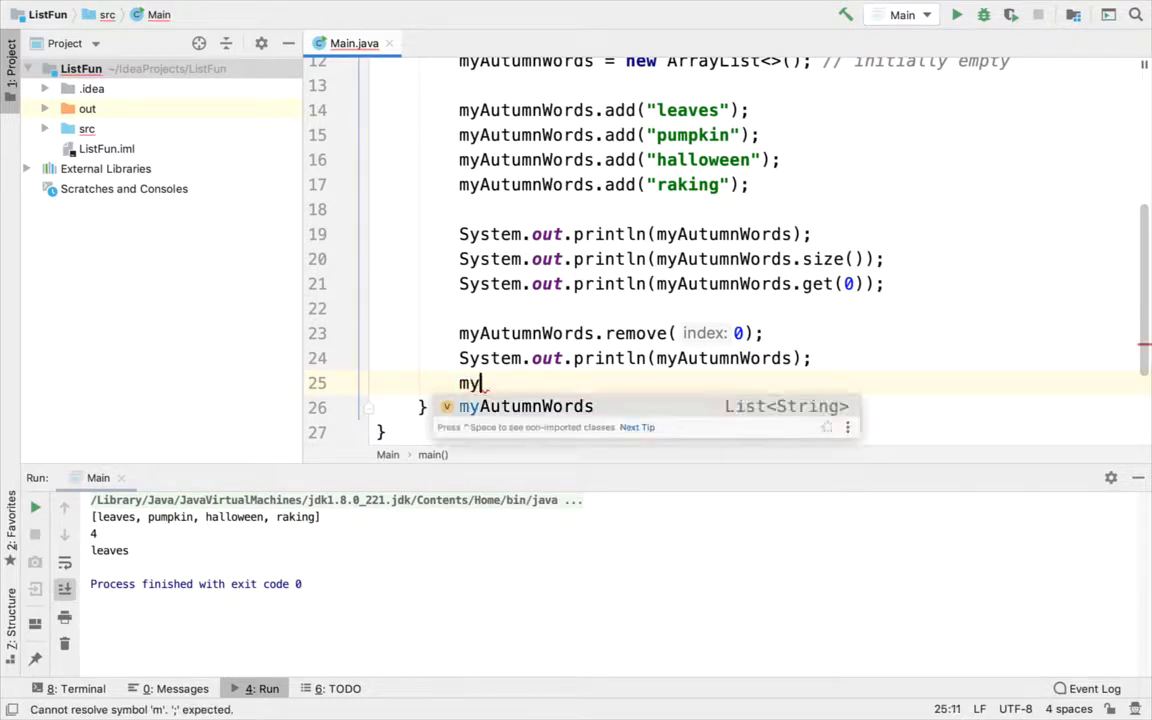
key(Tab)
text(.remove)
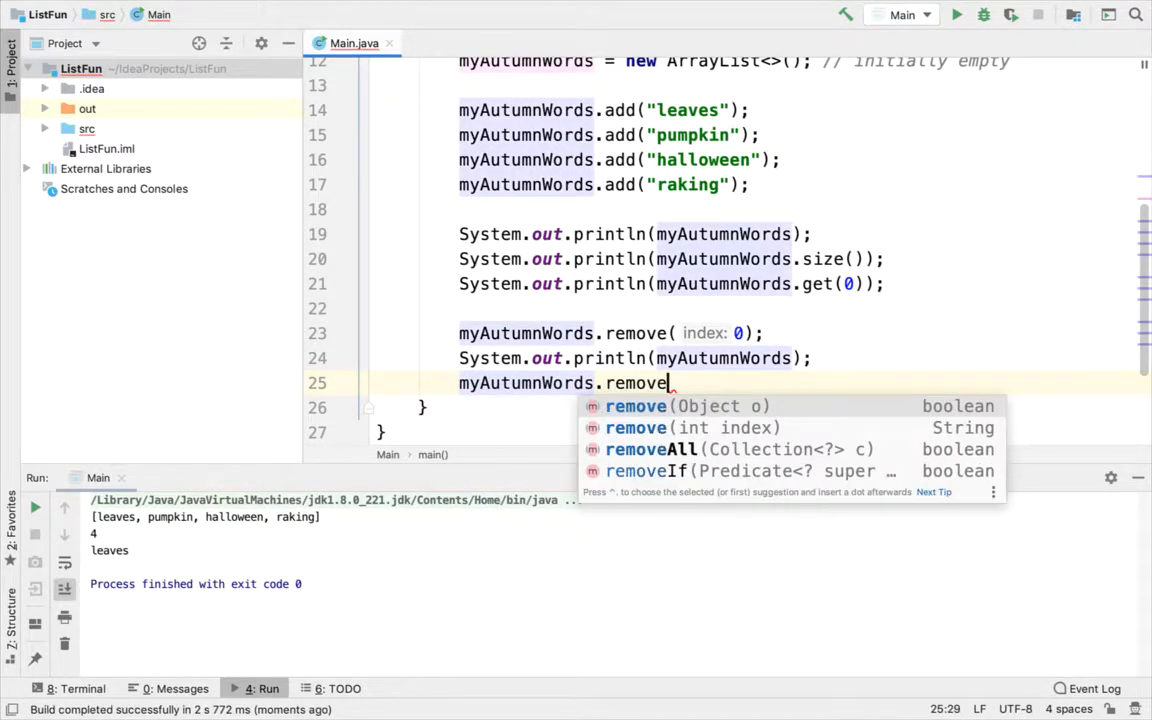
text((")
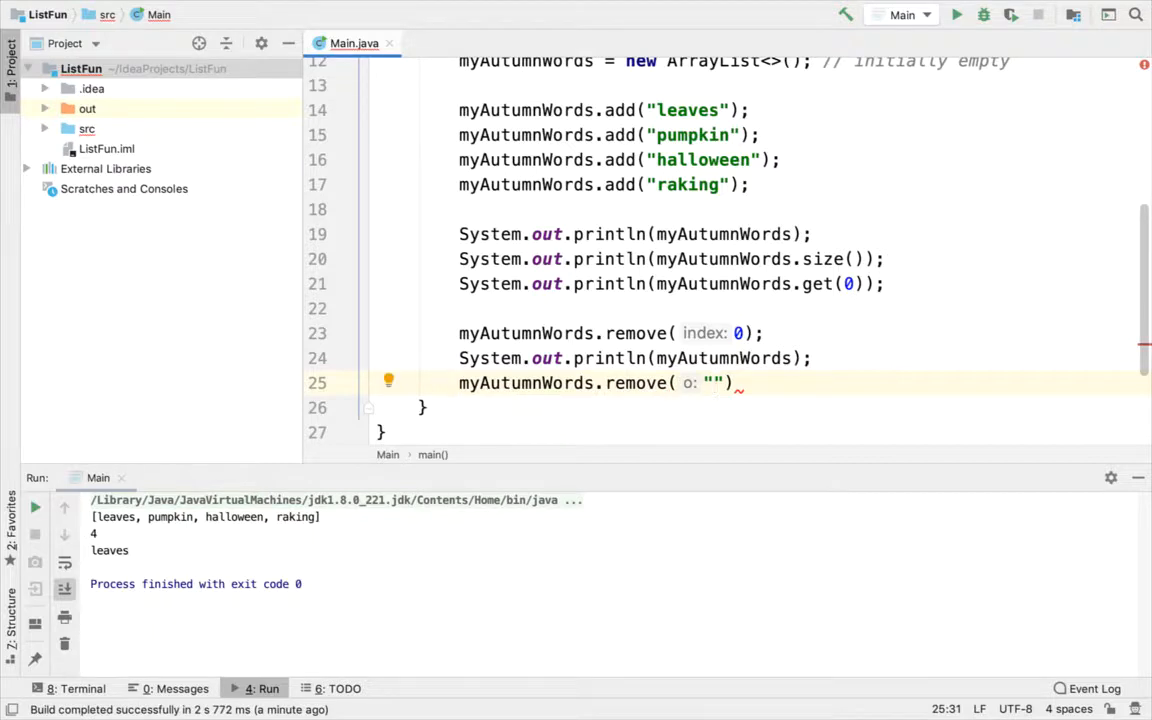
key(Right)
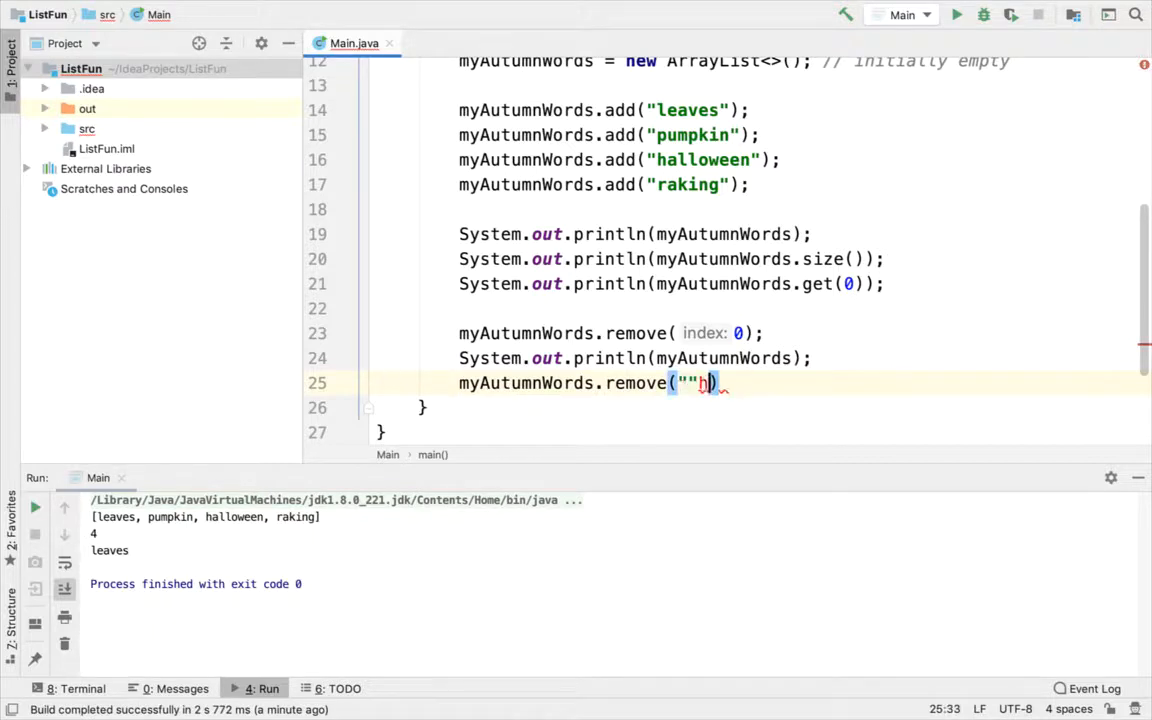
key(BackSpace)
text(halloween"))
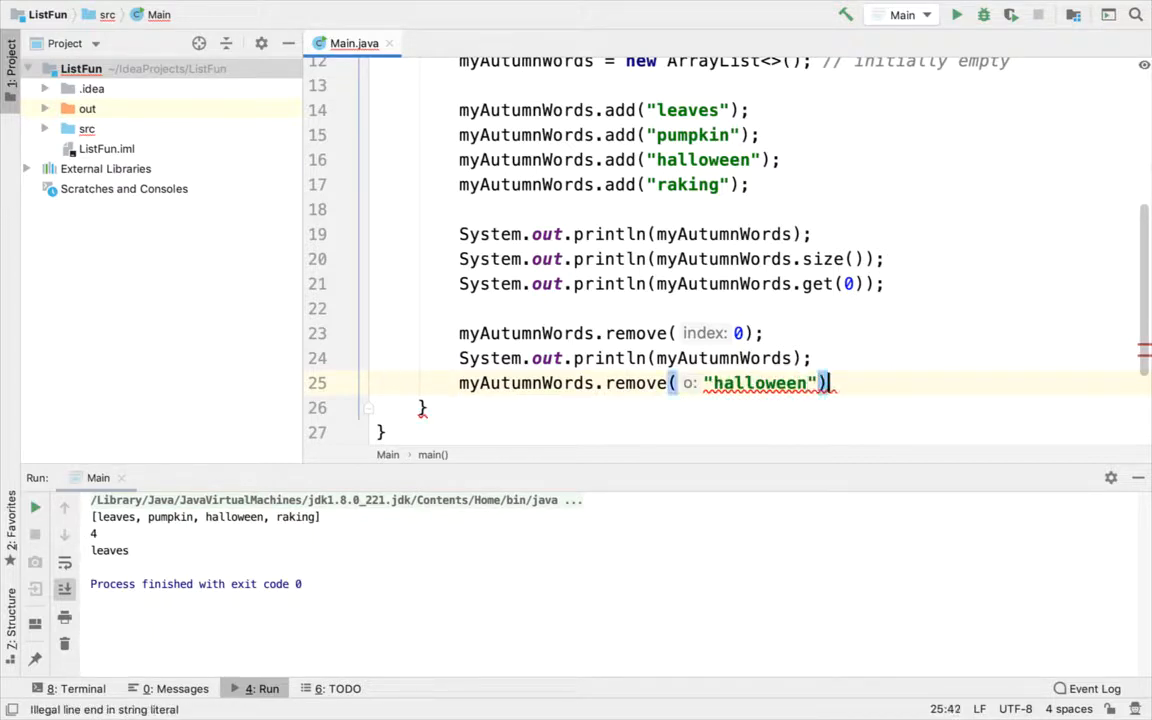
text(;)
key(Return)
text(stem.out)
key(Tab)
text(m)
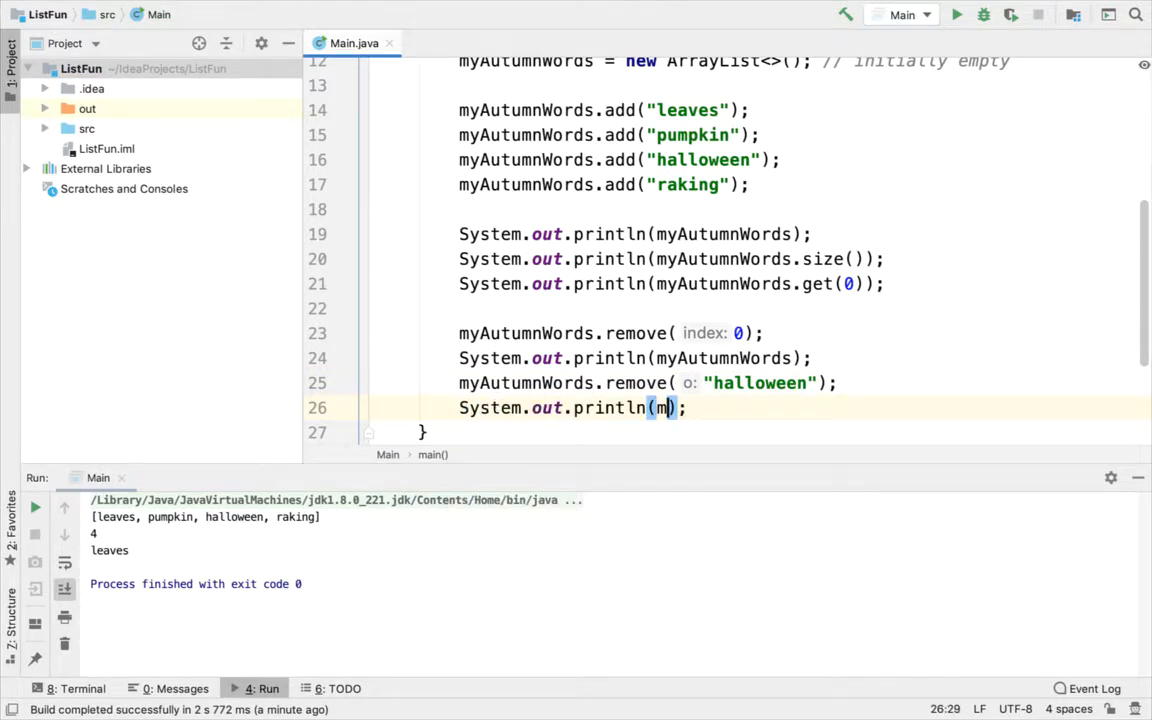
key(Tab)
Step: Run Main and check the output ends with [pumpkin, halloween, raking] and [pumpkin, raking]
key(ctrl+r)
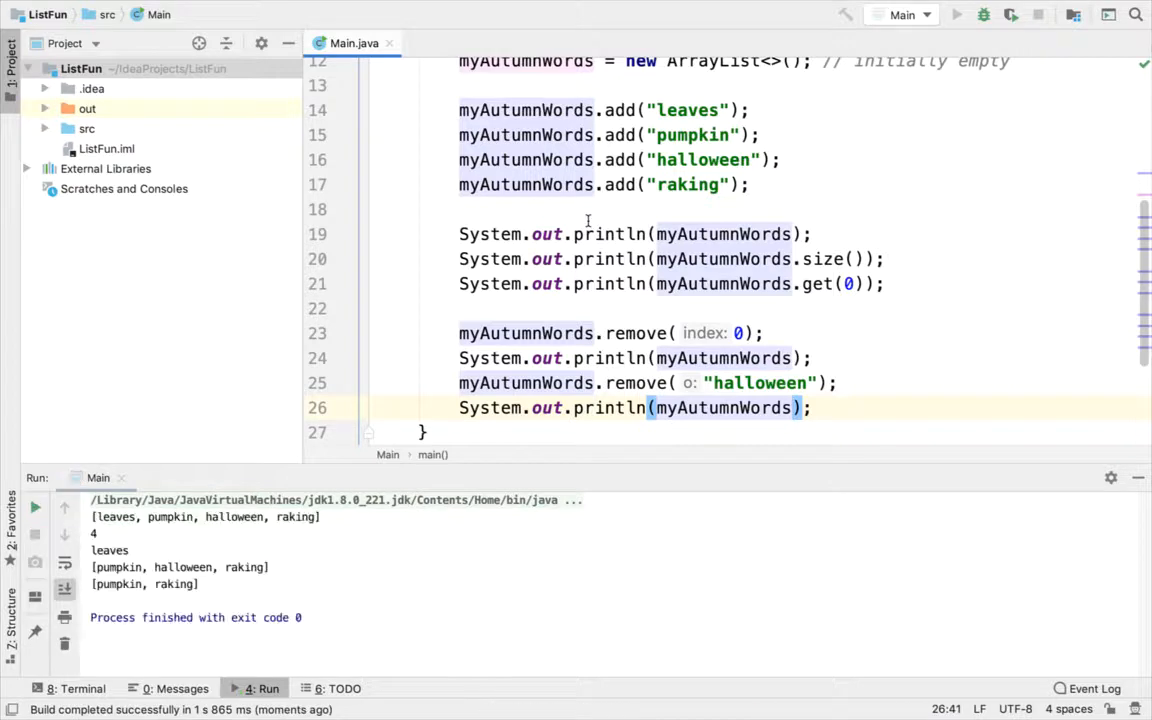
drag(92, 584, 198, 584)
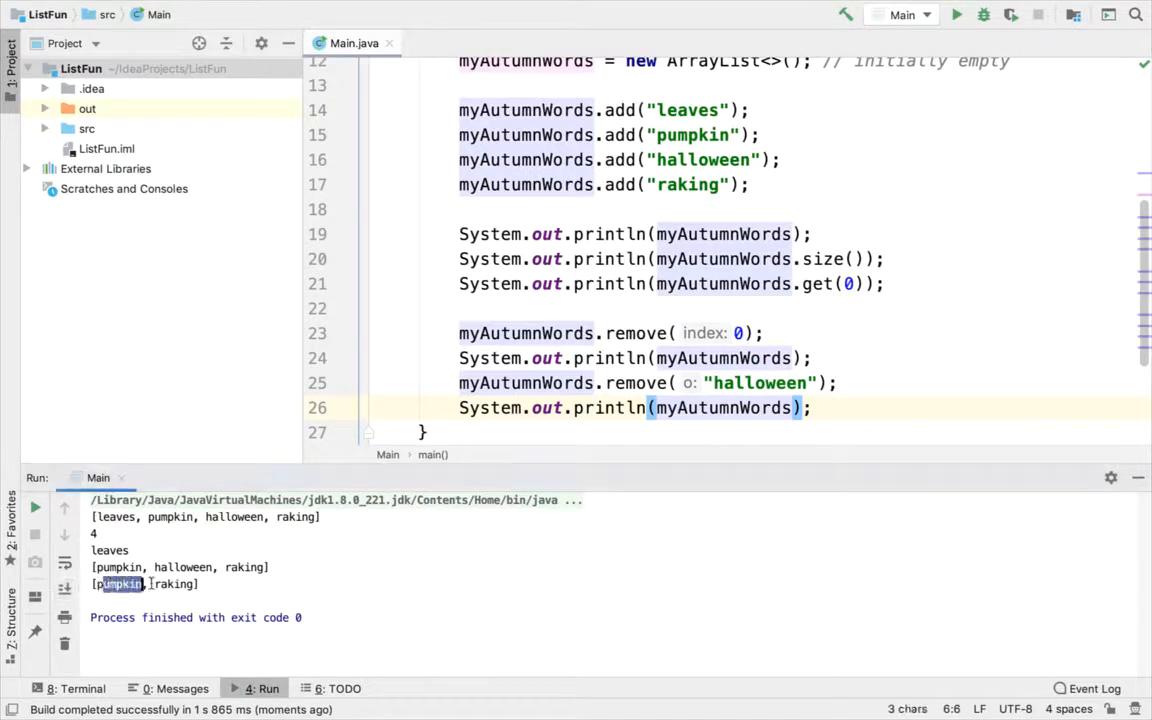
click(100, 516)
drag(100, 516, 128, 516)
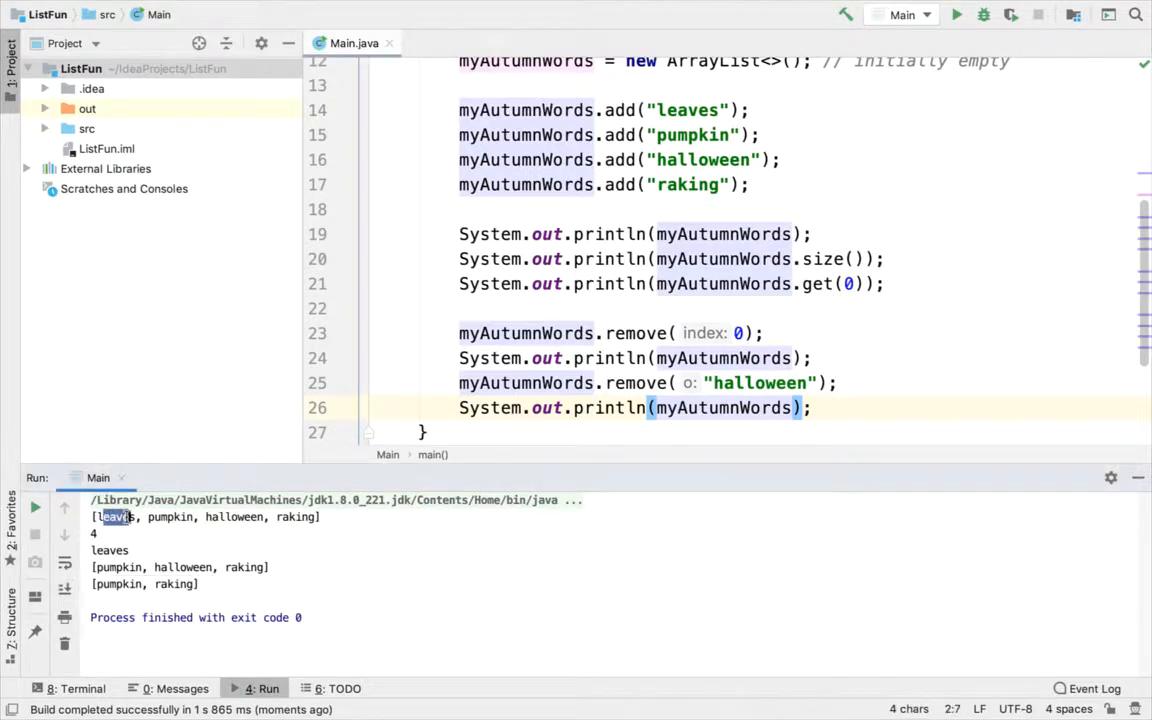
drag(236, 516, 242, 516)
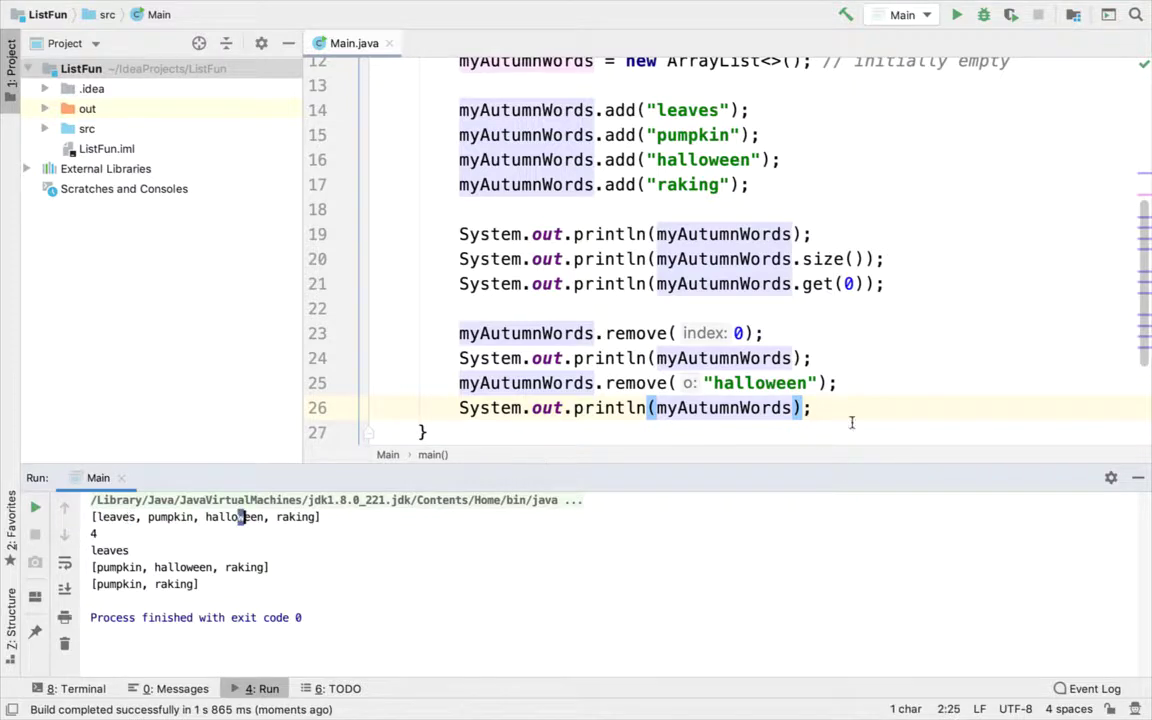
Step: Select the four remove-and-print lines and comment them out
drag(873, 413, 380, 333)
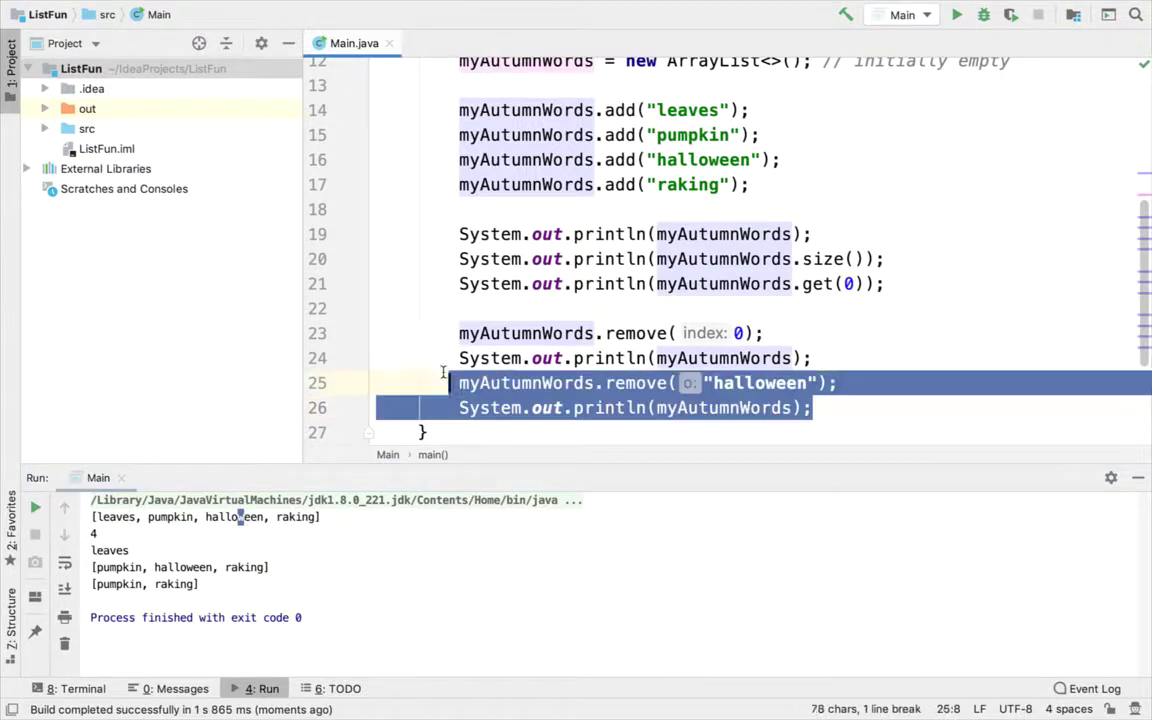
key(ctrl+slash)
Step: Move to the end of the last commented line and add a blank line below the block
click(380, 333)
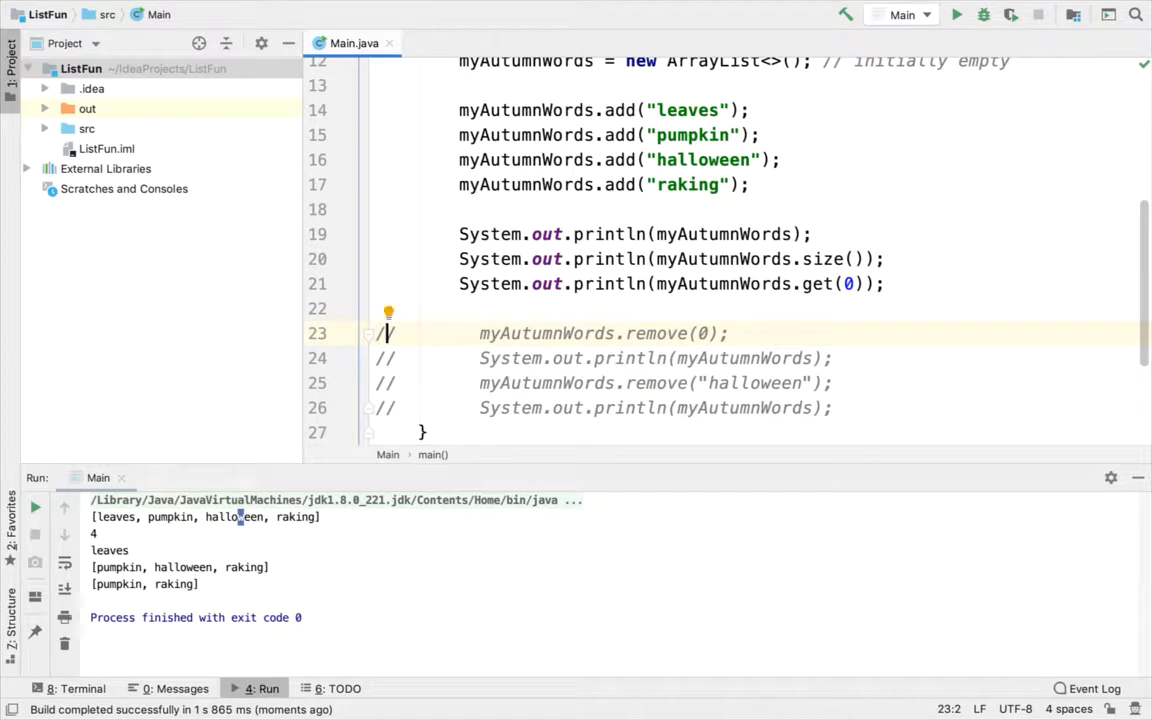
key(End)
key(Down)
key(Down)
key(Down)
key(End)
key(Return)
key(Return)
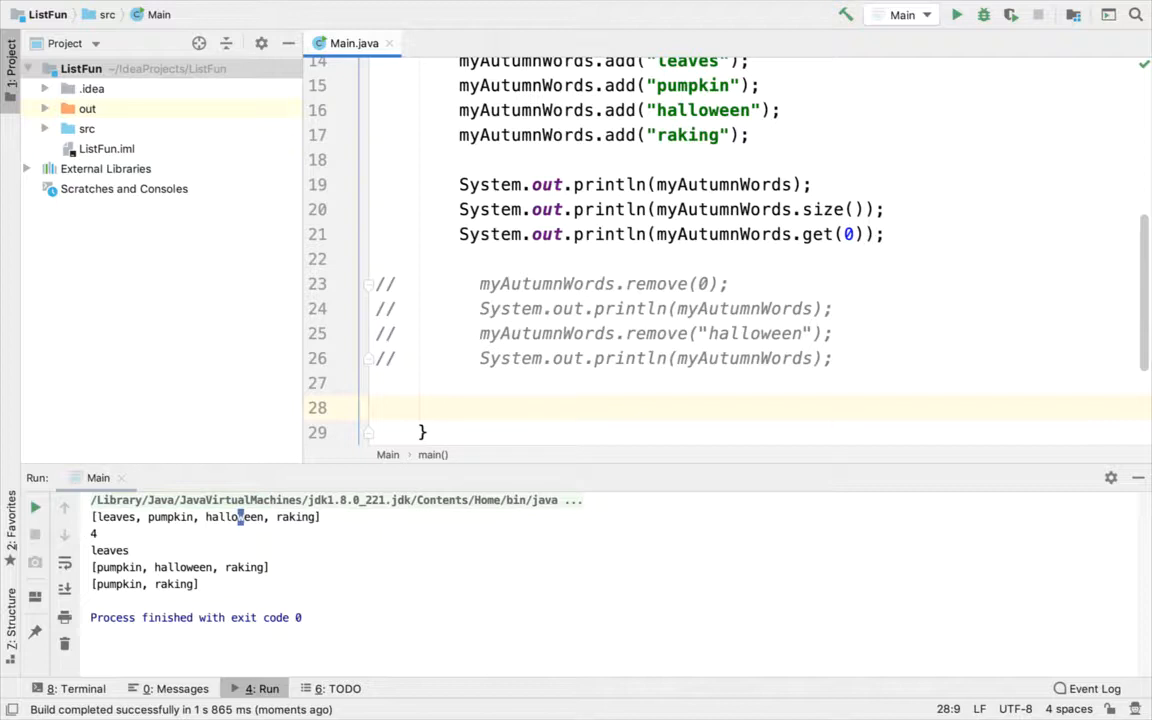
text(Collection.s)
Step: Add Collections.sort(myAutumnWords); and a println of myAutumnWords
key(BackSpace)
key(BackSpace)
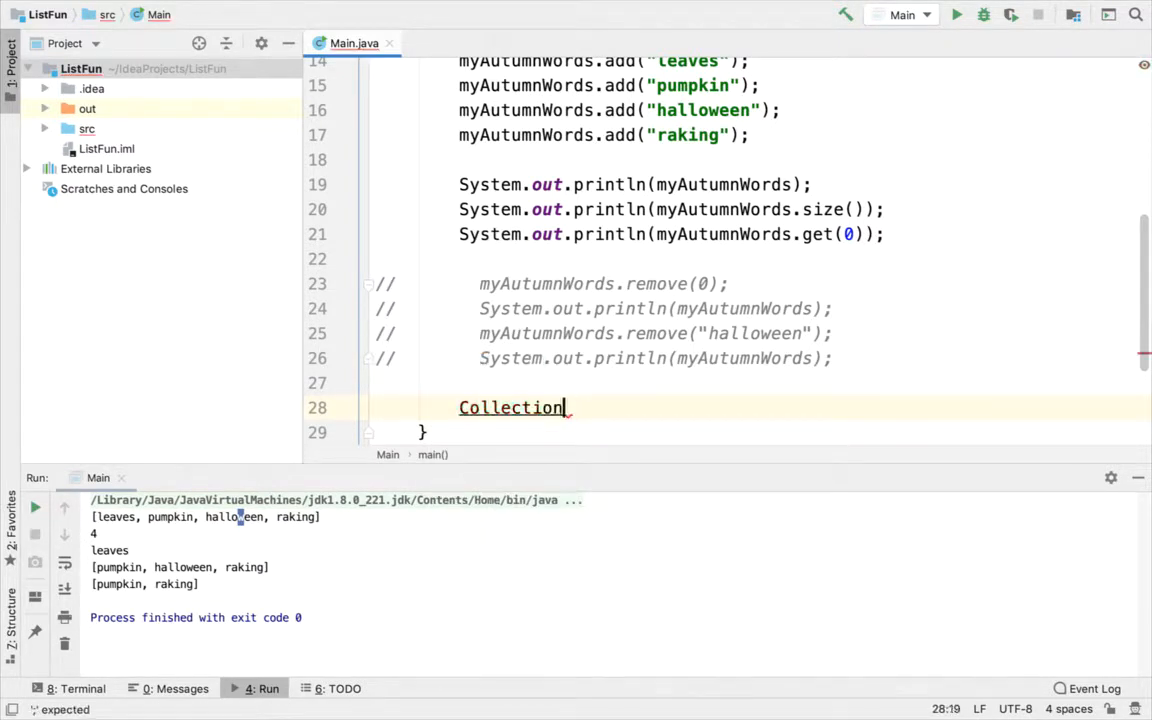
key(ctrl+space)
text(s)
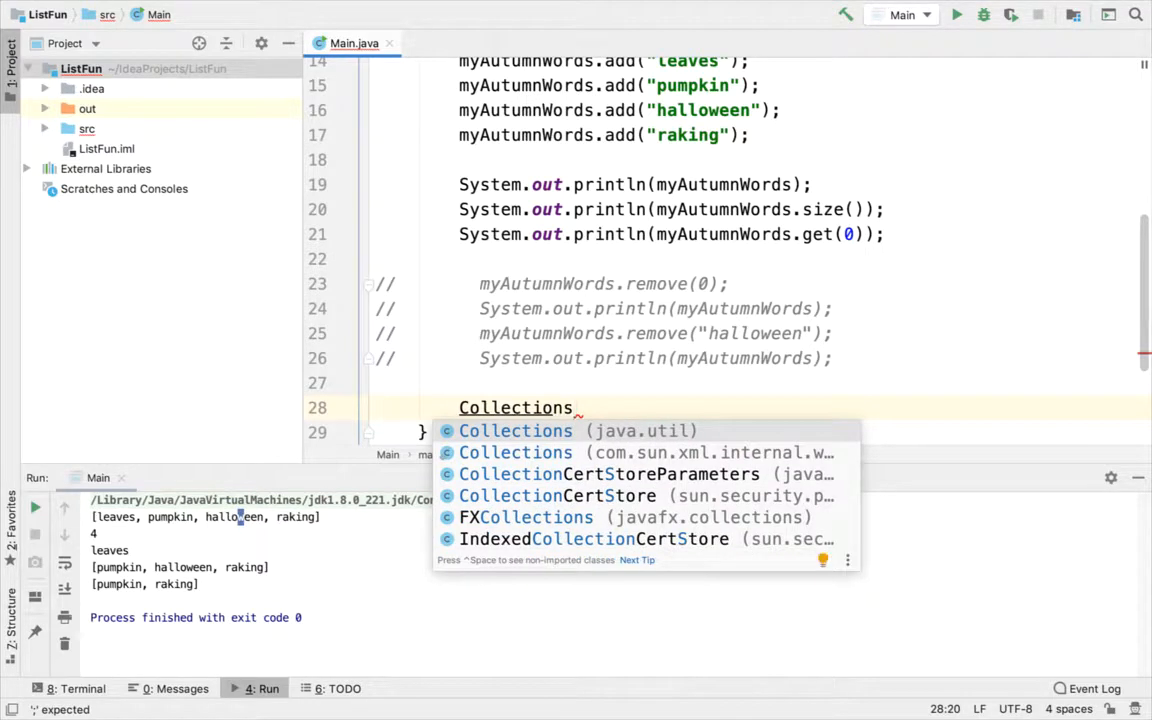
key(Tab)
text(.sort()
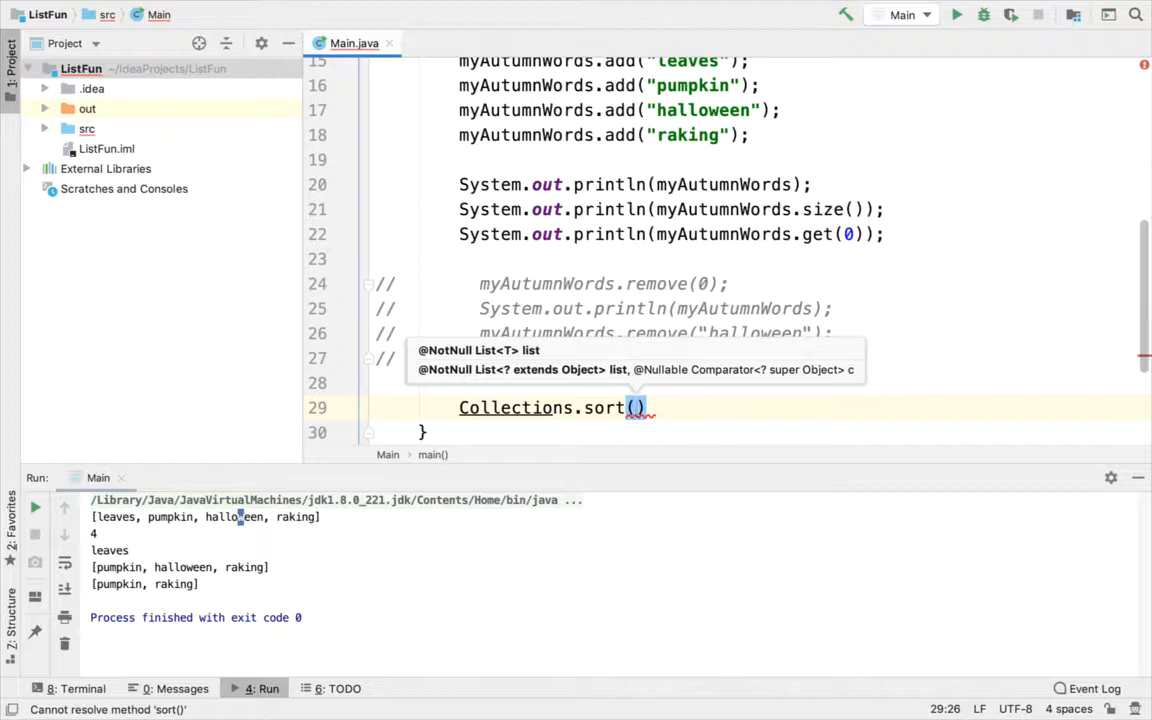
text(my)
key(Tab)
text();)
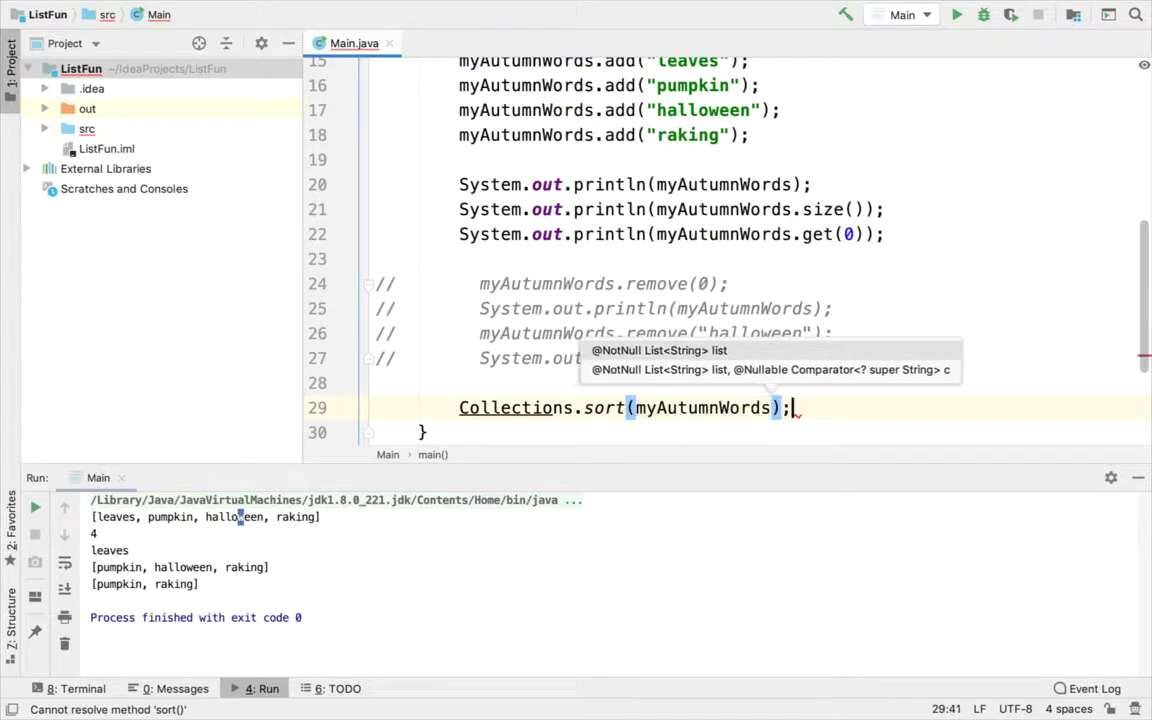
key(Return)
text(stem.out)
key(Tab)
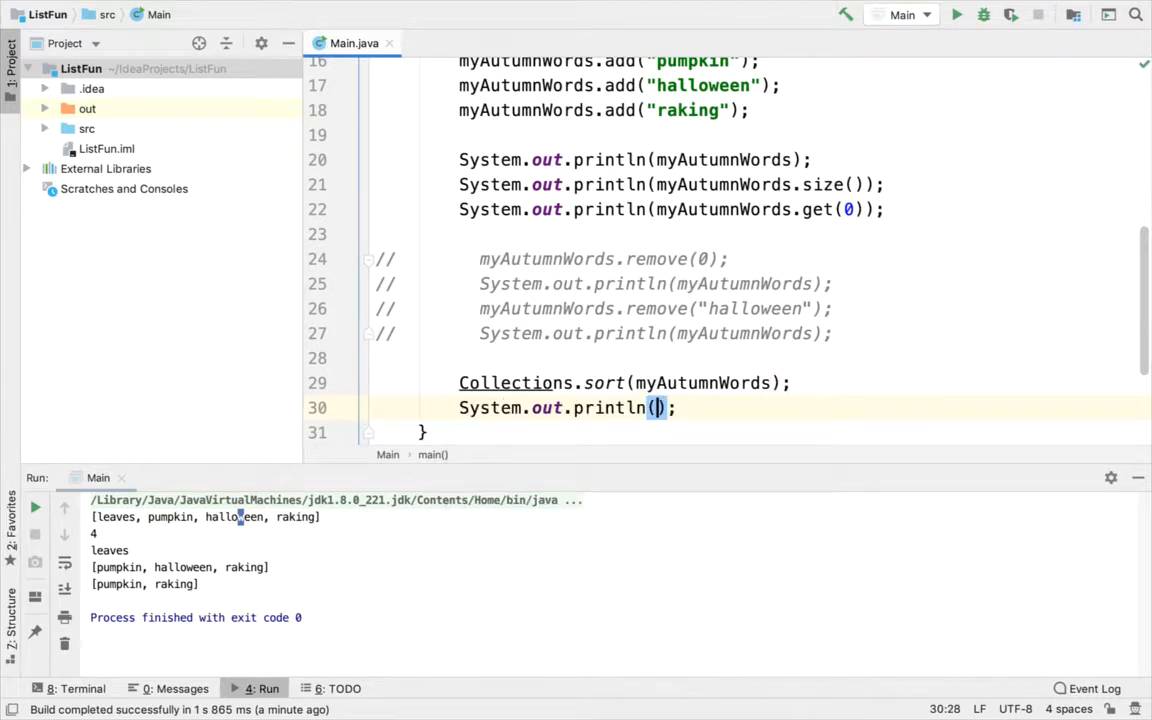
text(m)
key(Tab)
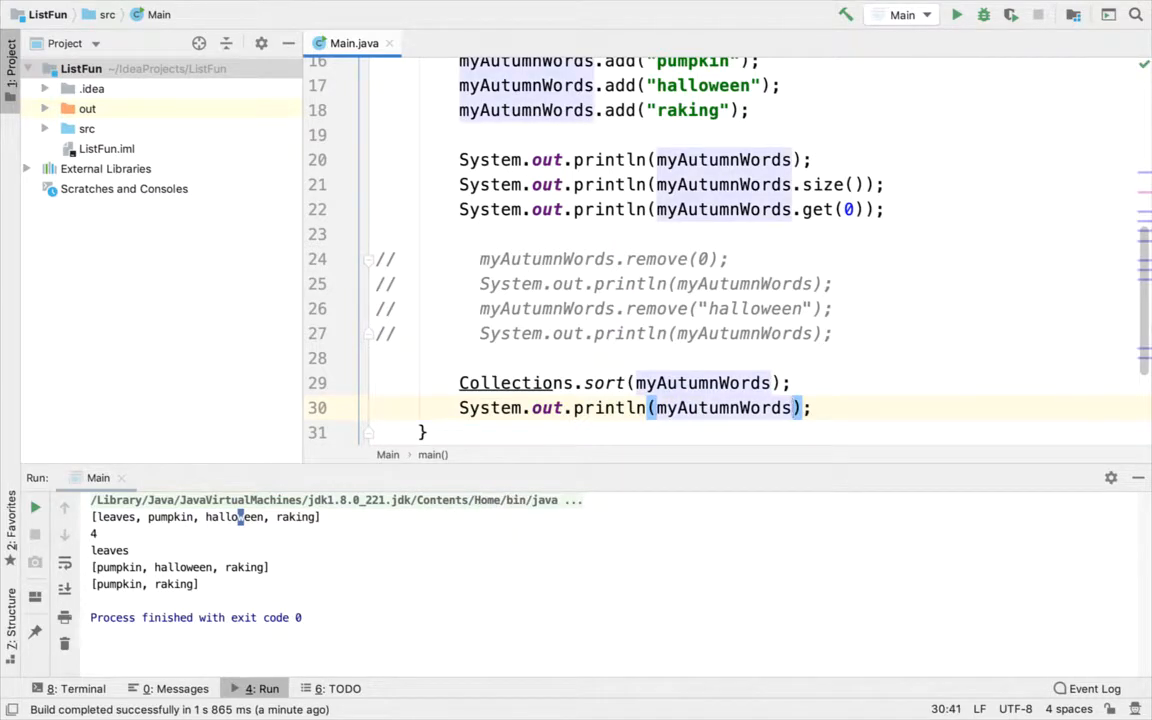
Step: Run Main to see the sorted [halloween, leaves, pumpkin, raking] output, then start a new line
key(ctrl+r)
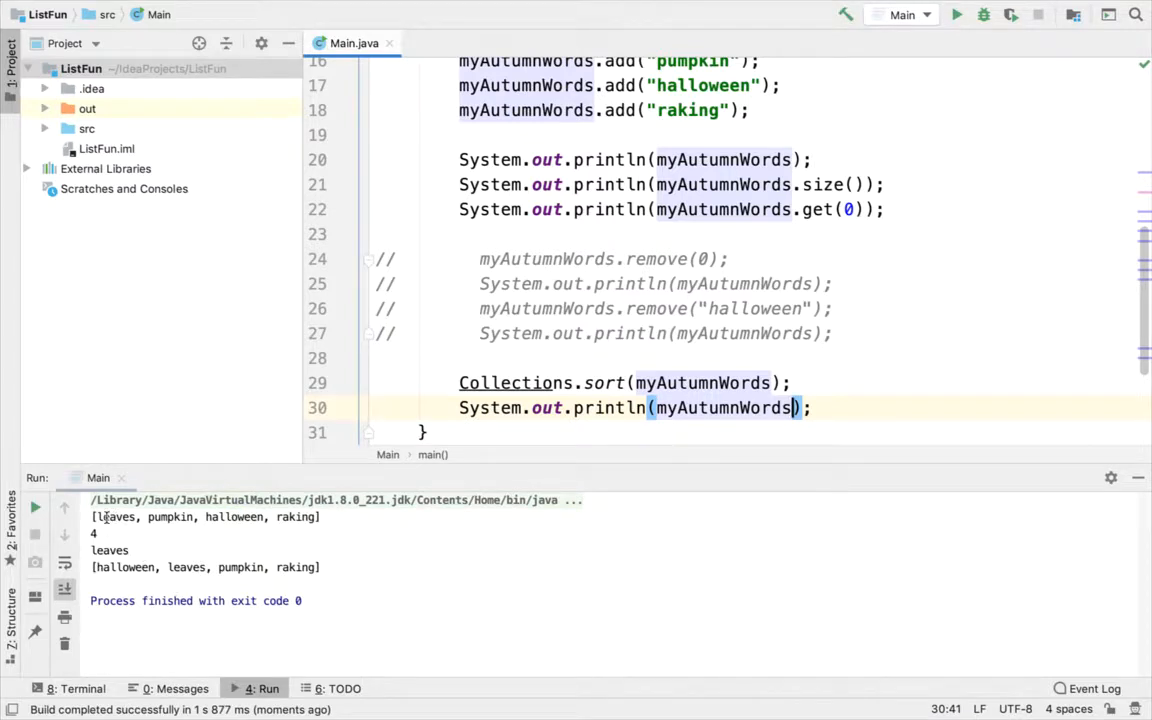
drag(101, 516, 316, 516)
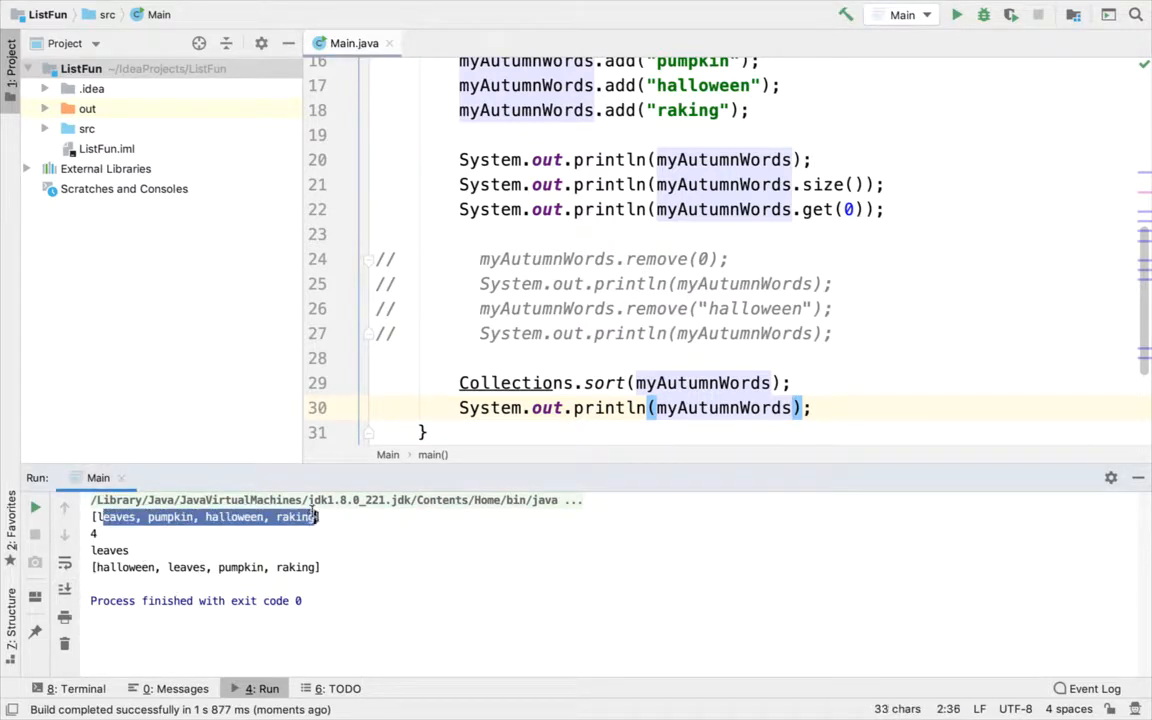
click(313, 567)
click(830, 408)
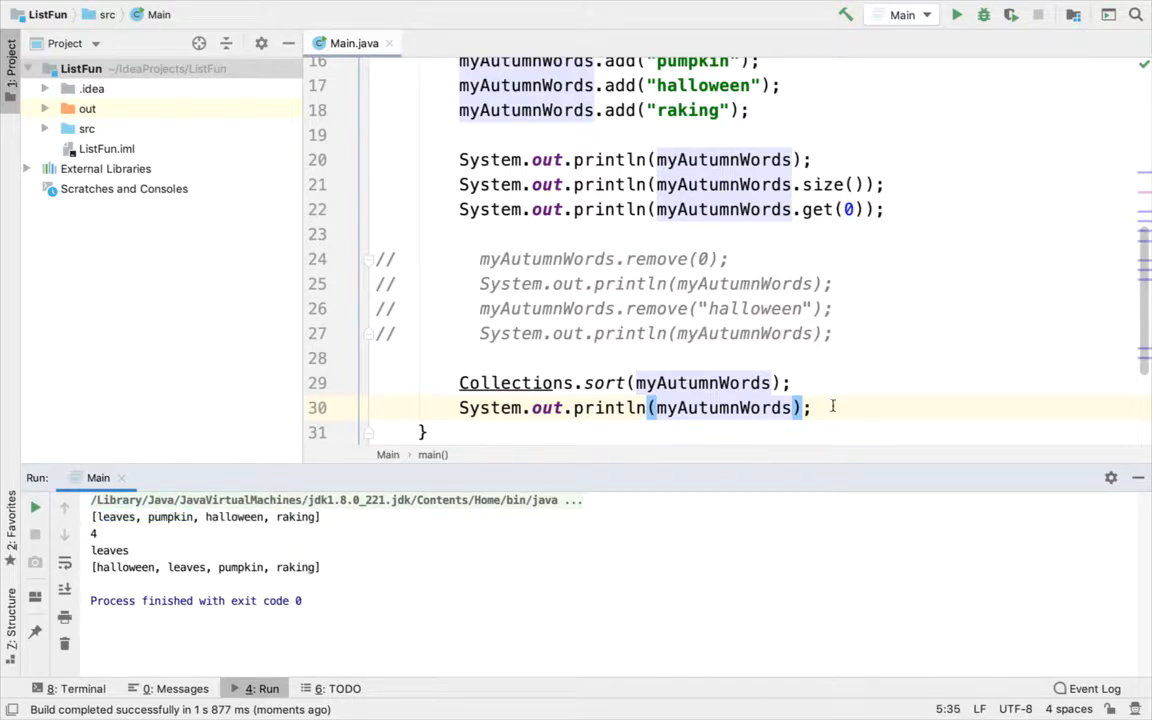
key(Return)
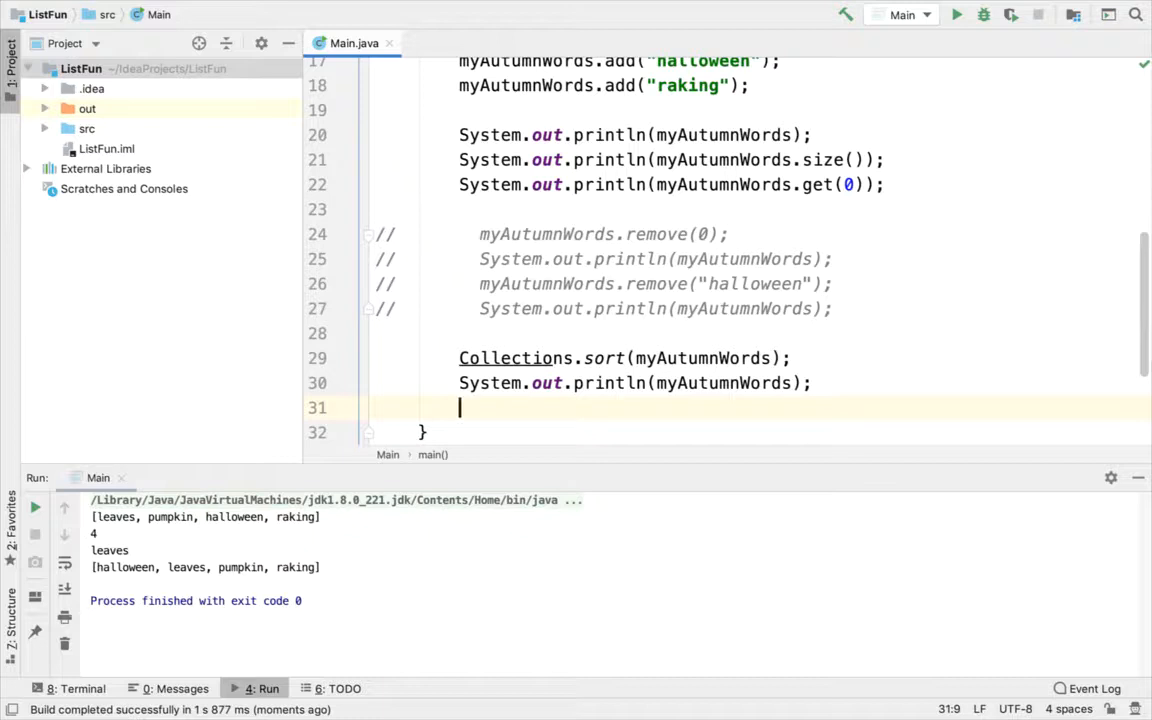
text(Collec)
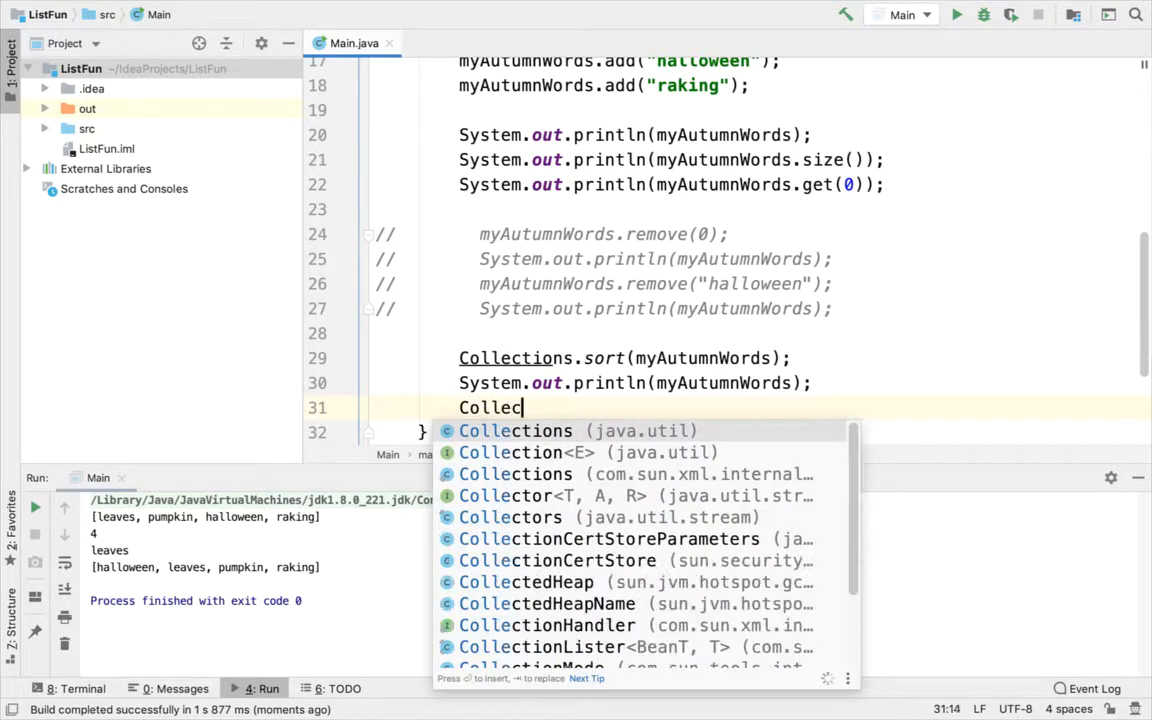
text(tions.)
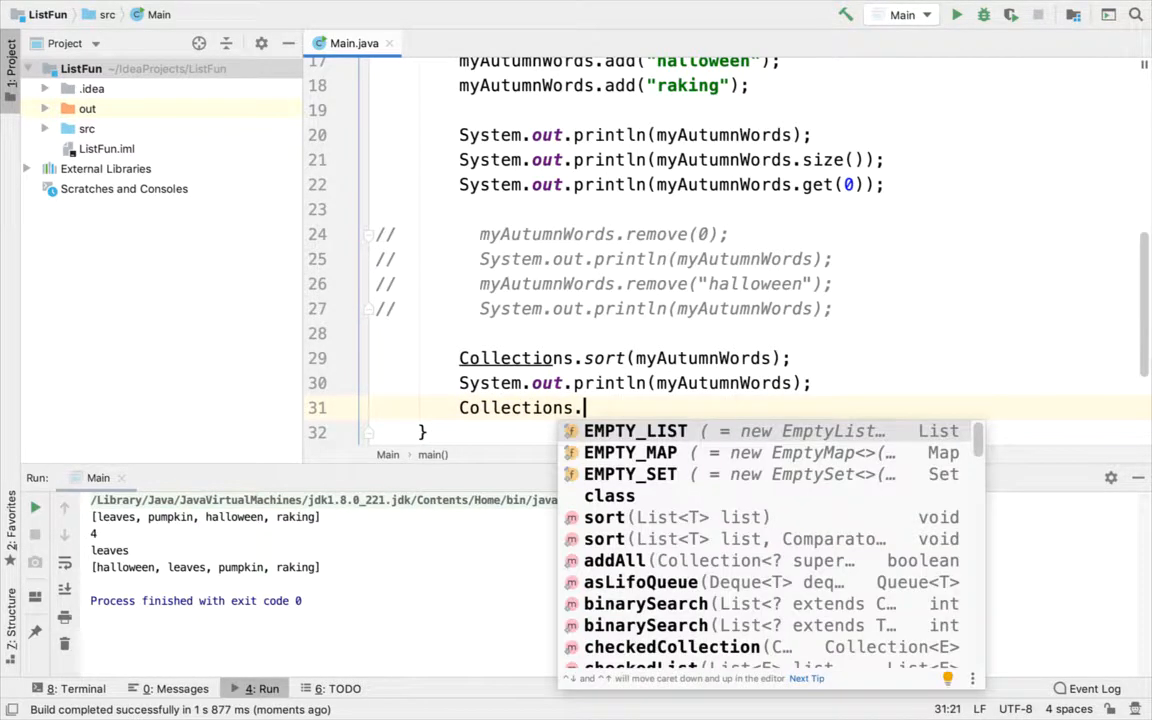
text(sh)
Step: Add Collections.shuffle(myAutumnWords); and a println of myAutumnWords
key(Return)
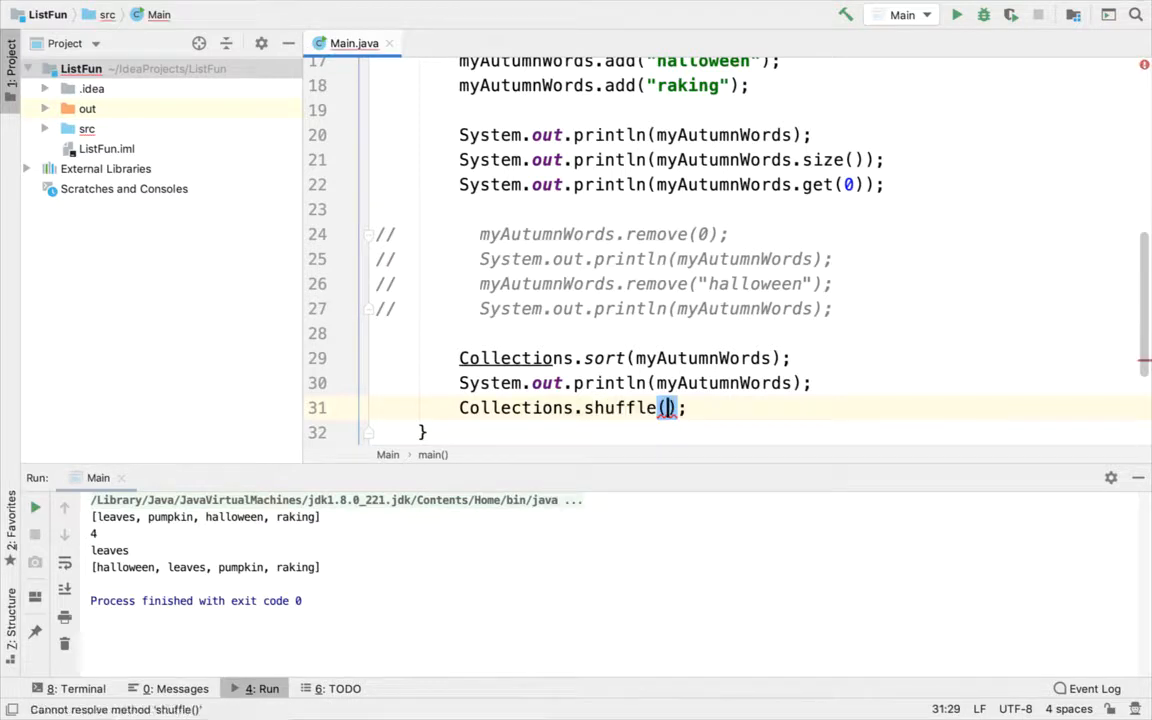
text(m)
key(Return)
key(End)
key(Return)
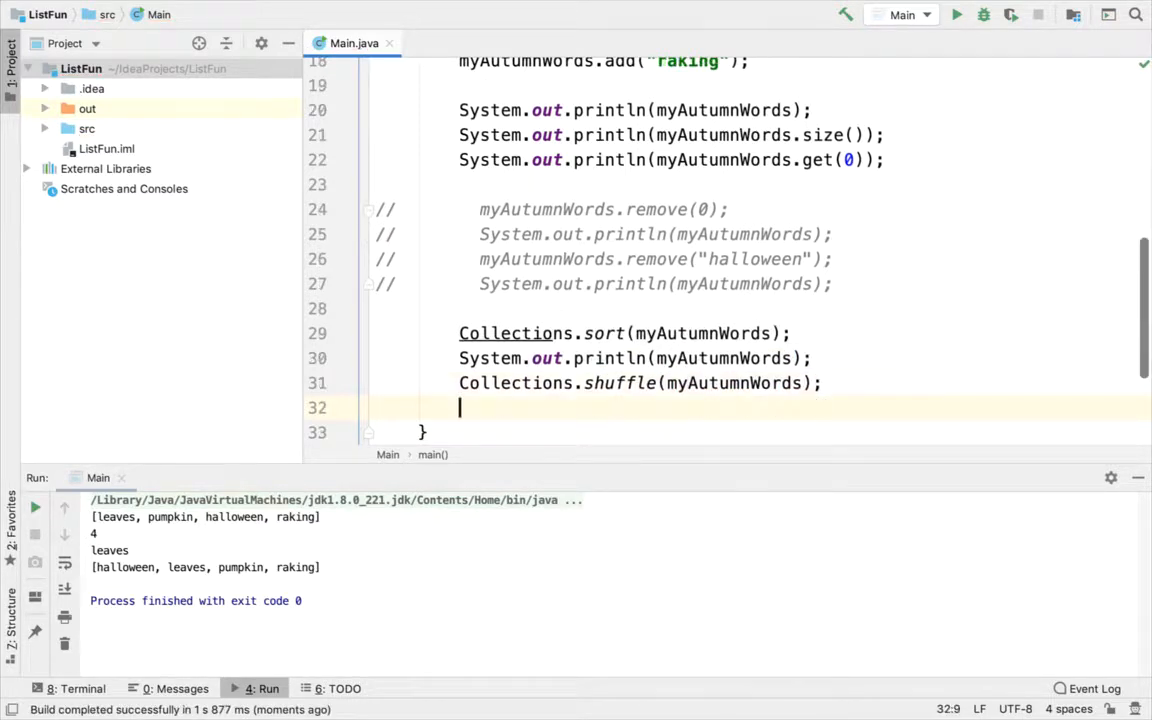
text(sout)
key(Tab)
text(my)
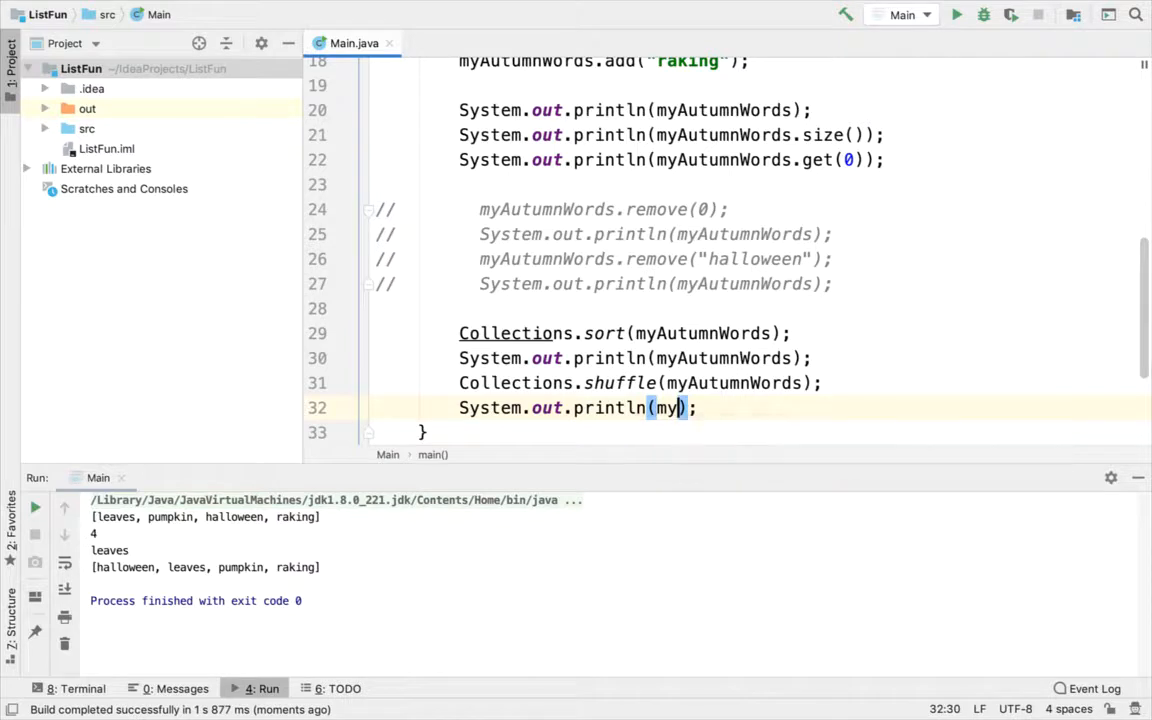
key(Return)
Step: Run Main to compare the sorted and shuffled output lines, then start a new comment line
key(ctrl+r)
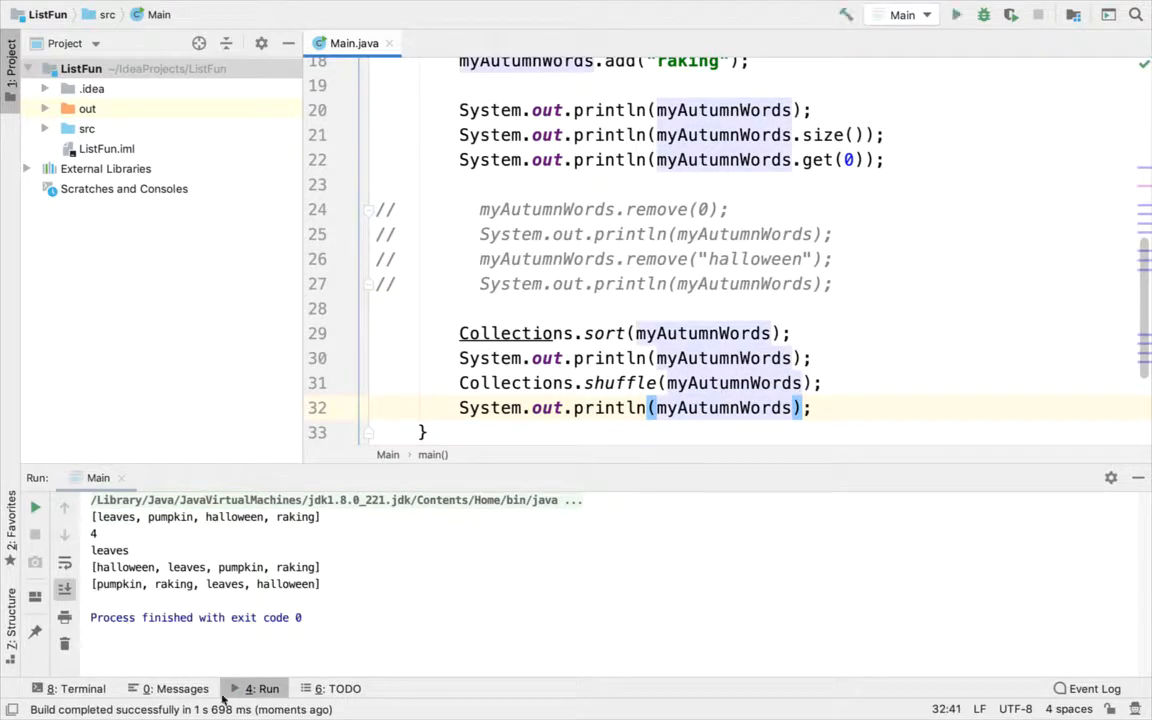
drag(100, 567, 320, 567)
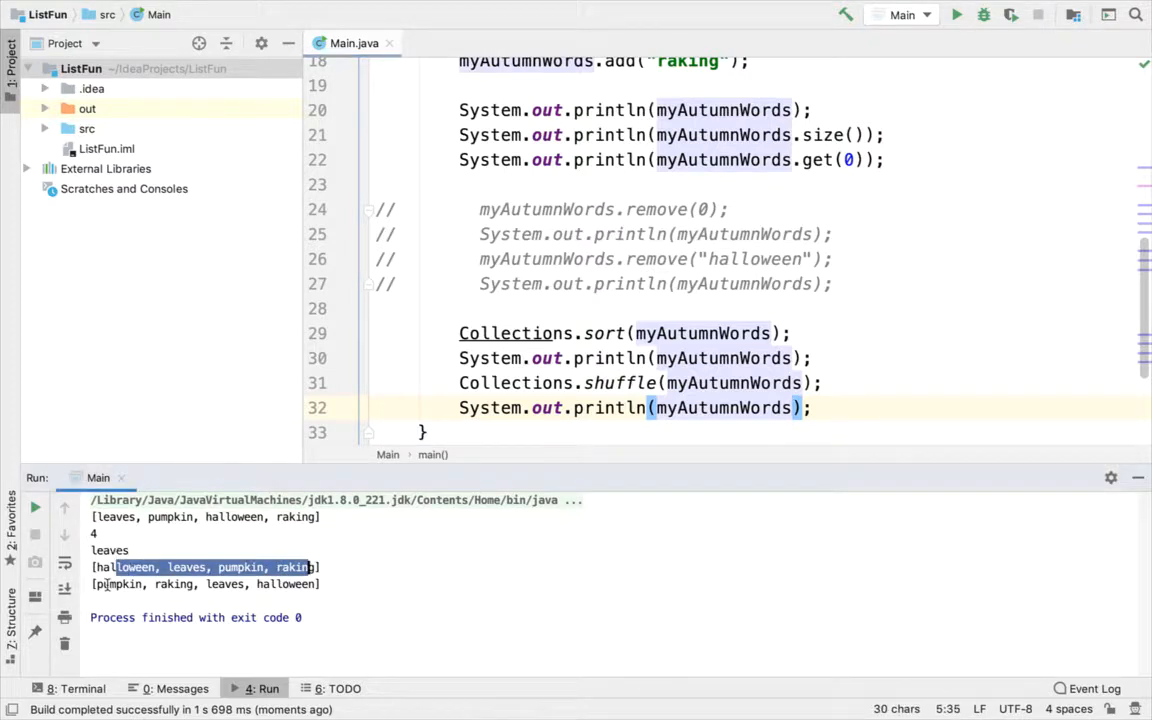
drag(92, 584, 303, 584)
click(860, 407)
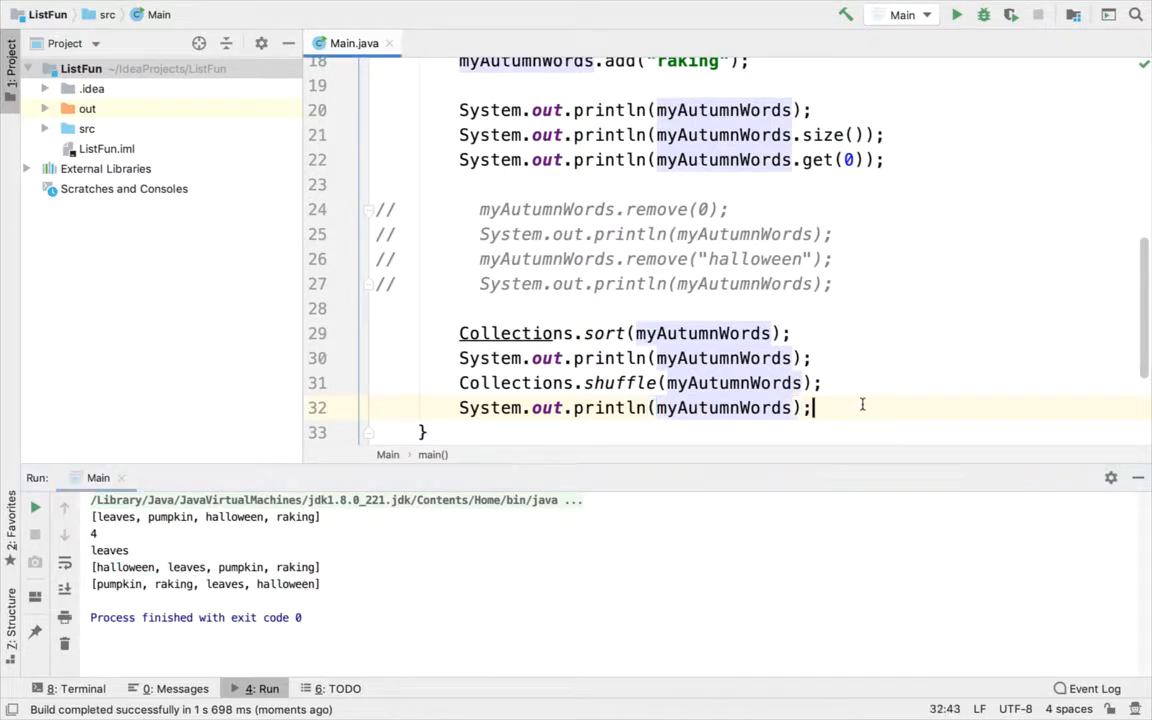
key(Return)
key(Return)
text(//)
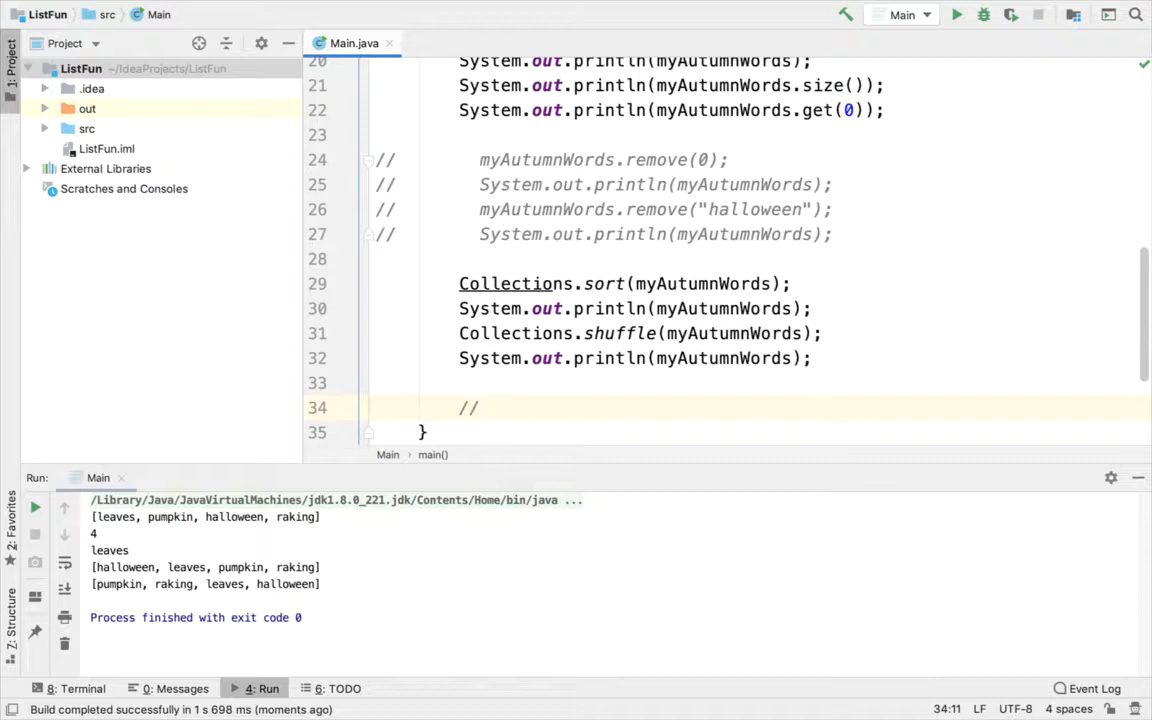
text( couldn't do )
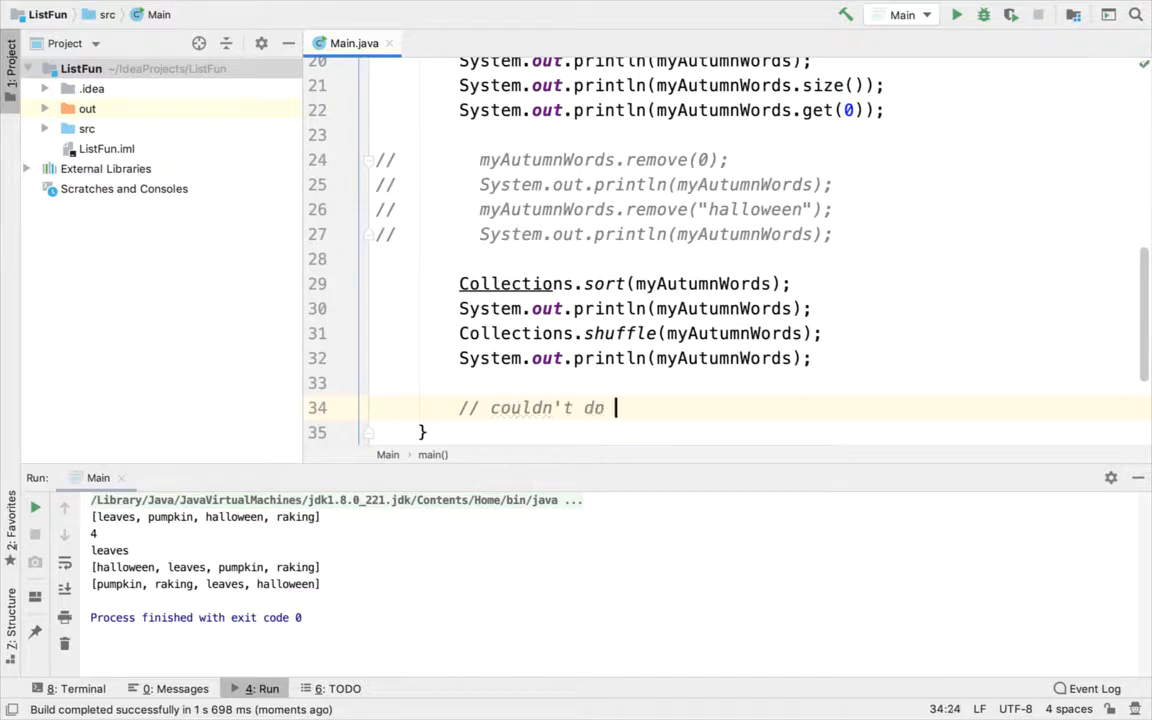
text(List<i)
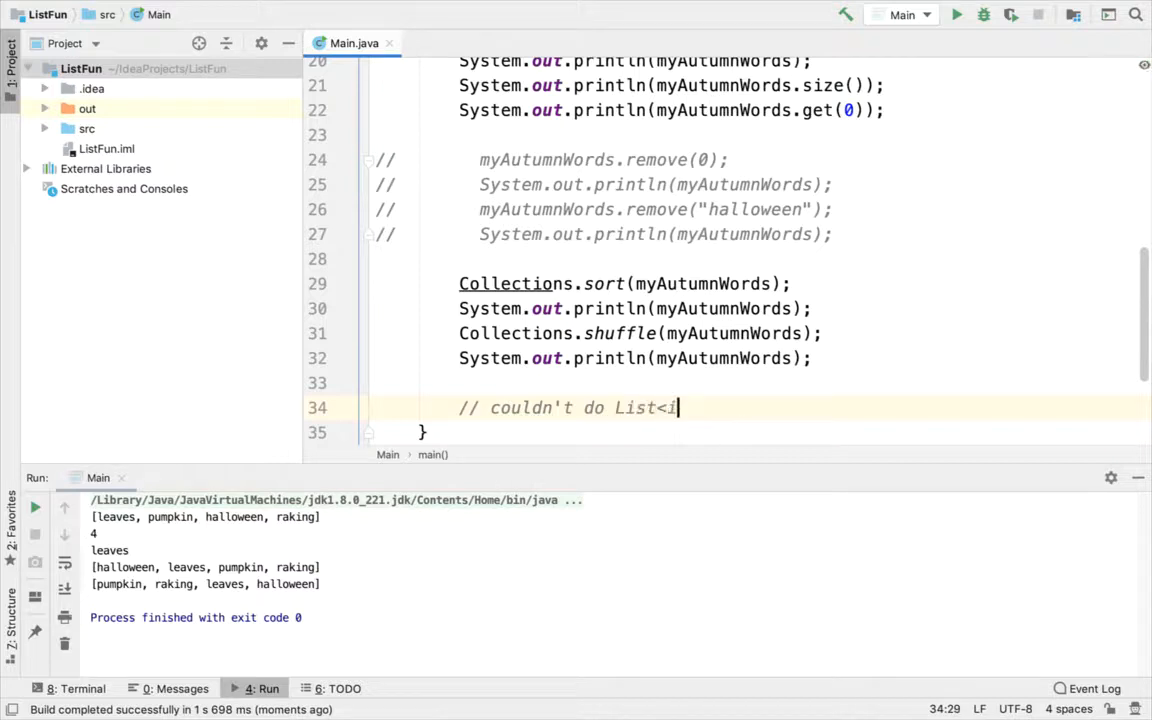
text(nt>)
Step: Write comments on List<int> not working, List<Integer>, autoboxing/unboxing and Integer-int conversion
key(Return)
text(// )
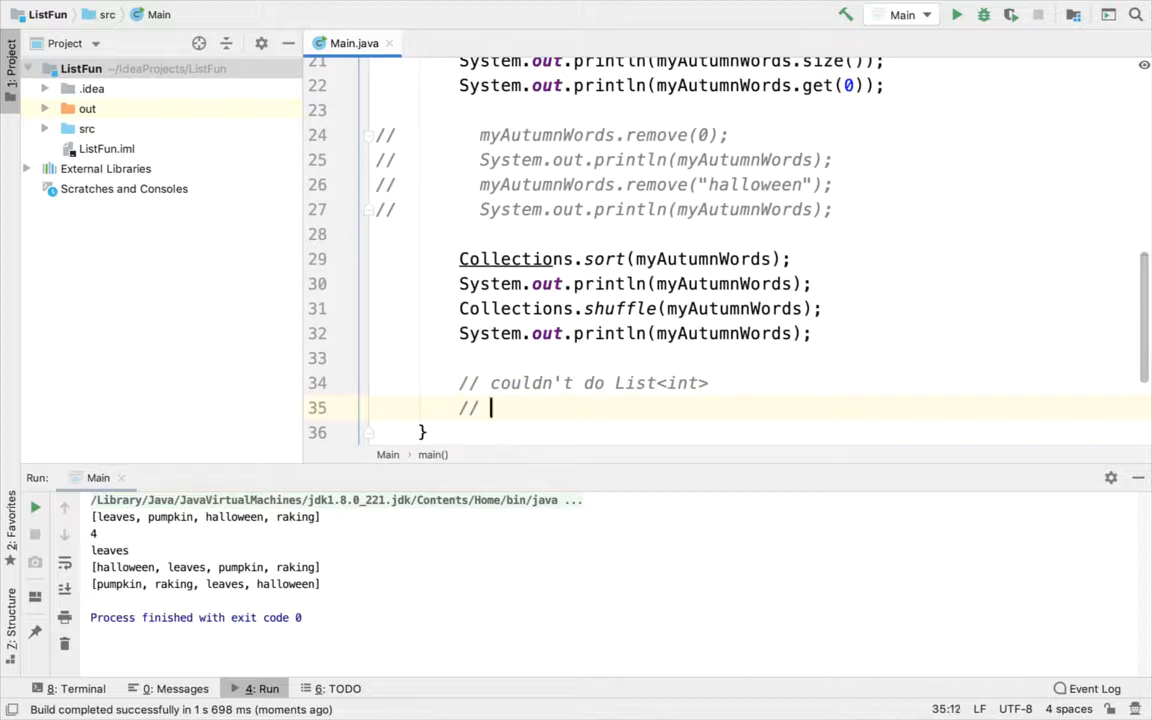
text(List<Inte)
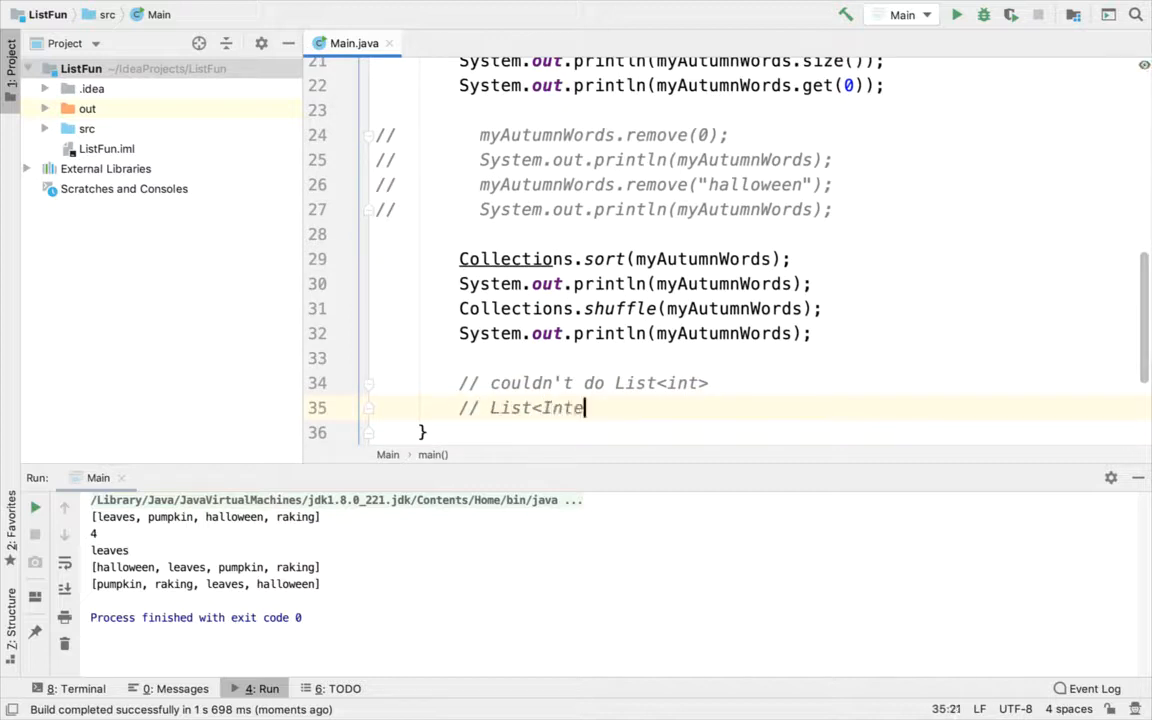
text(ger>)
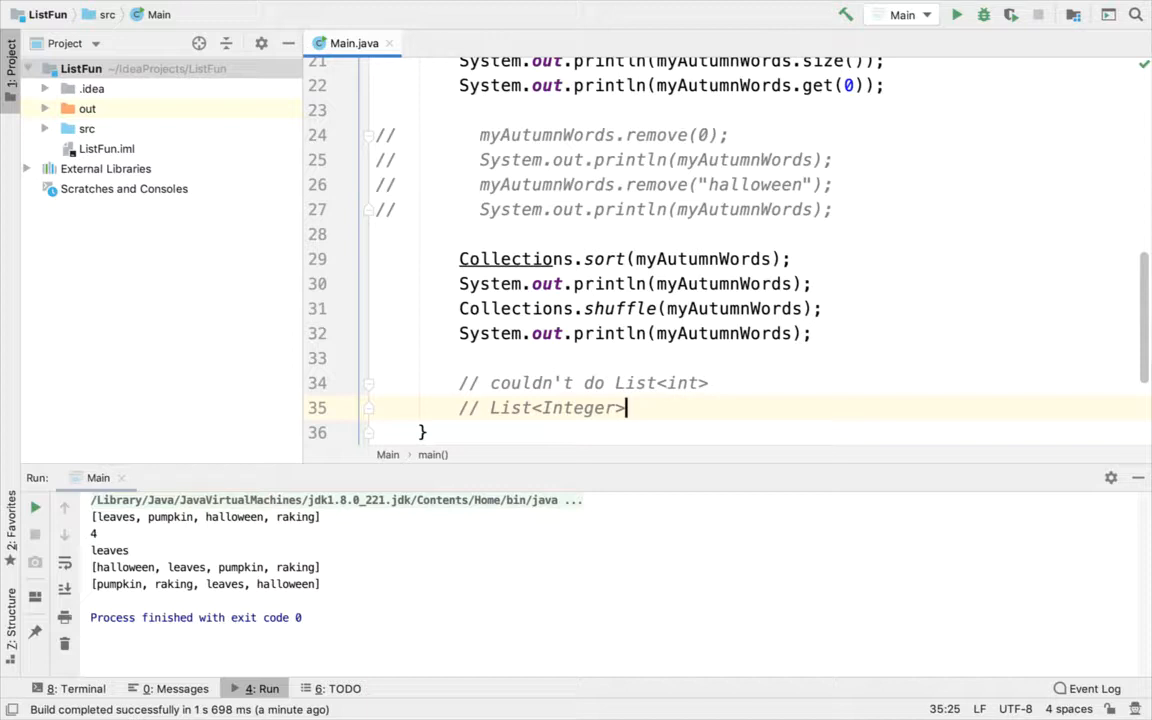
key(Return)
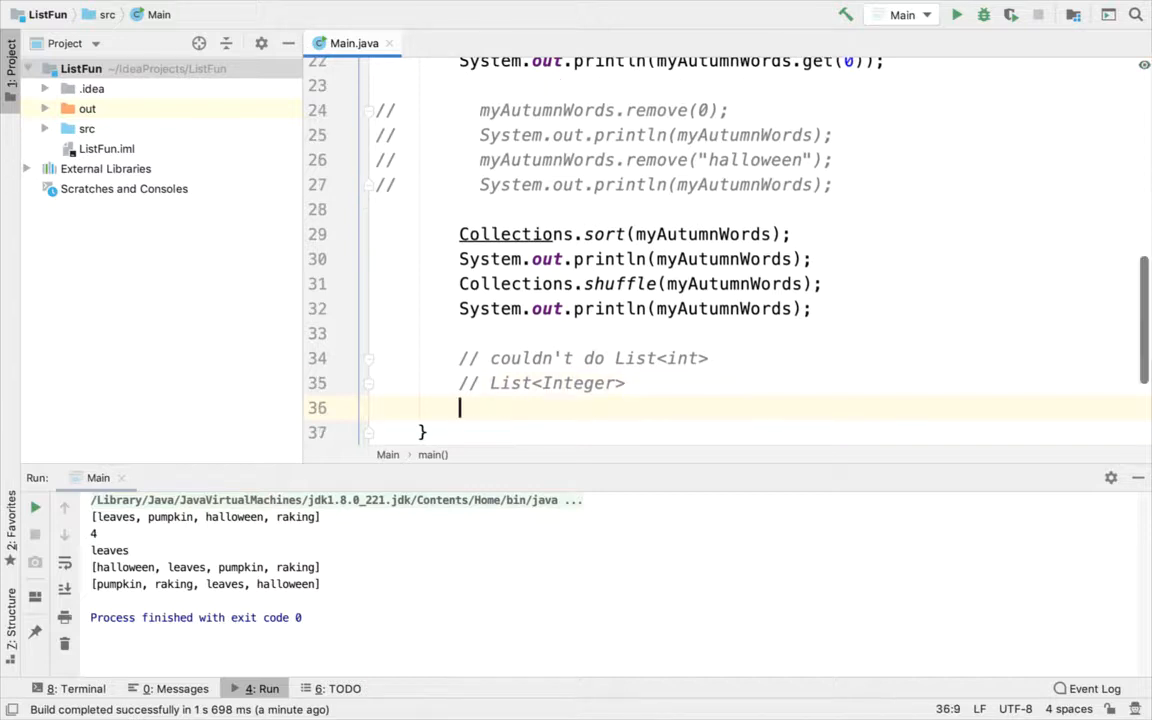
text(// auto)
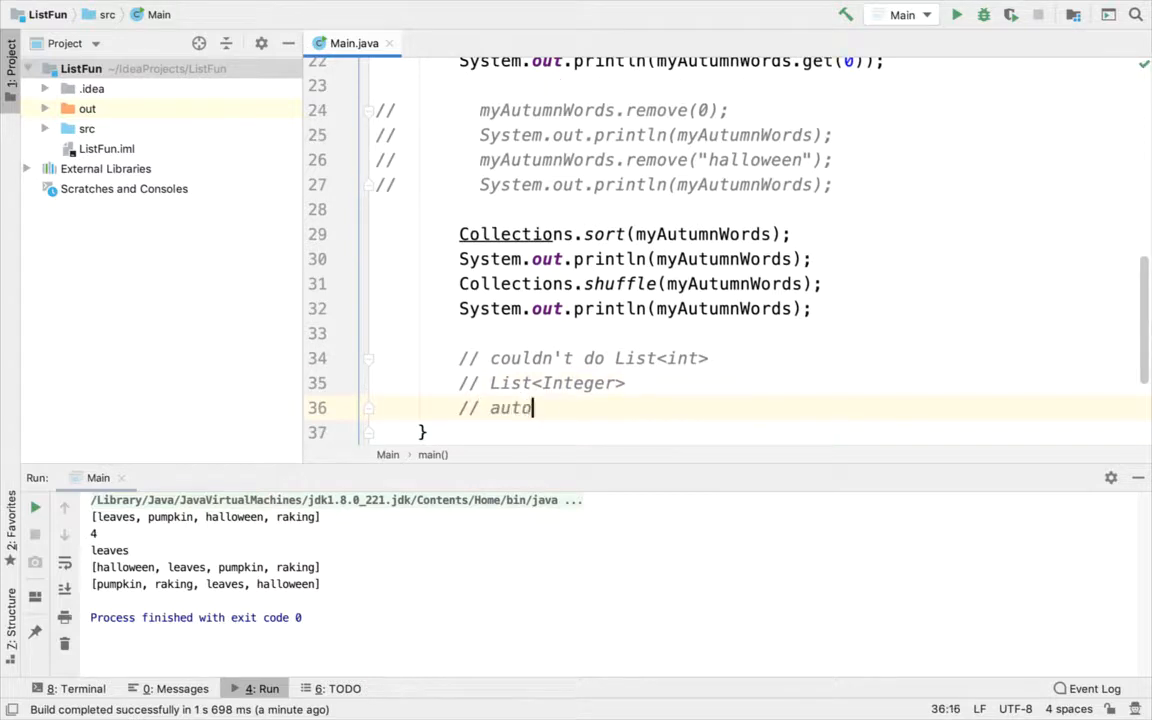
text(boxing (unbox)
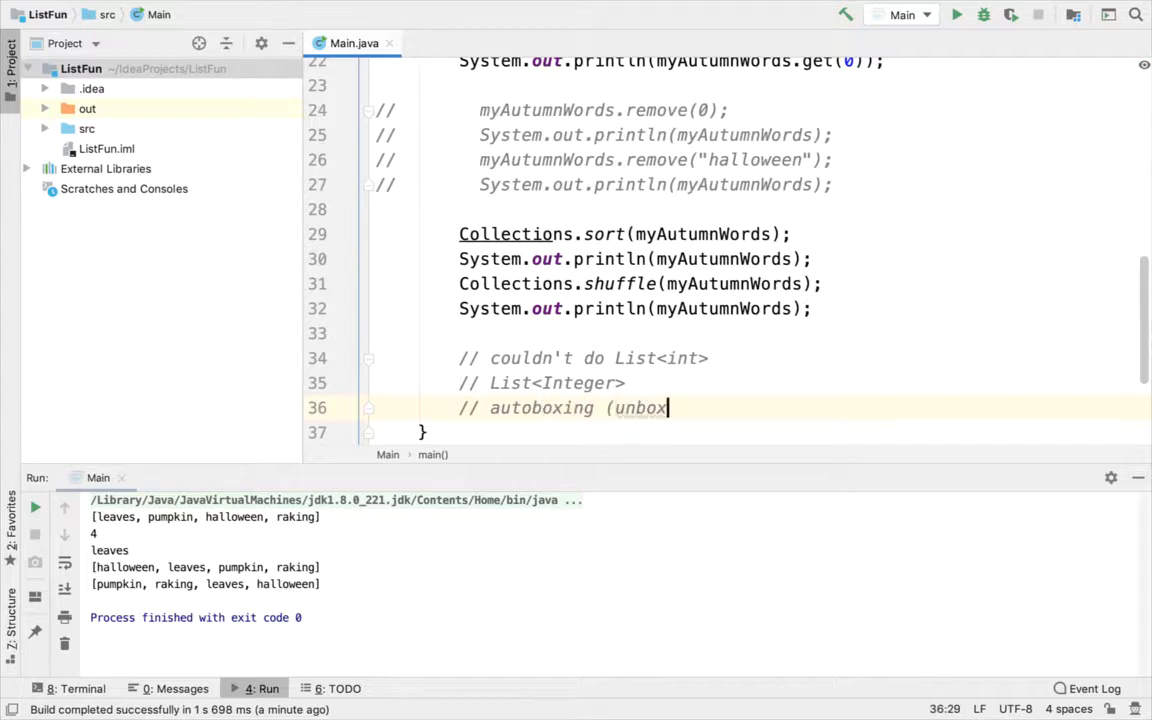
text(ing) in Java)
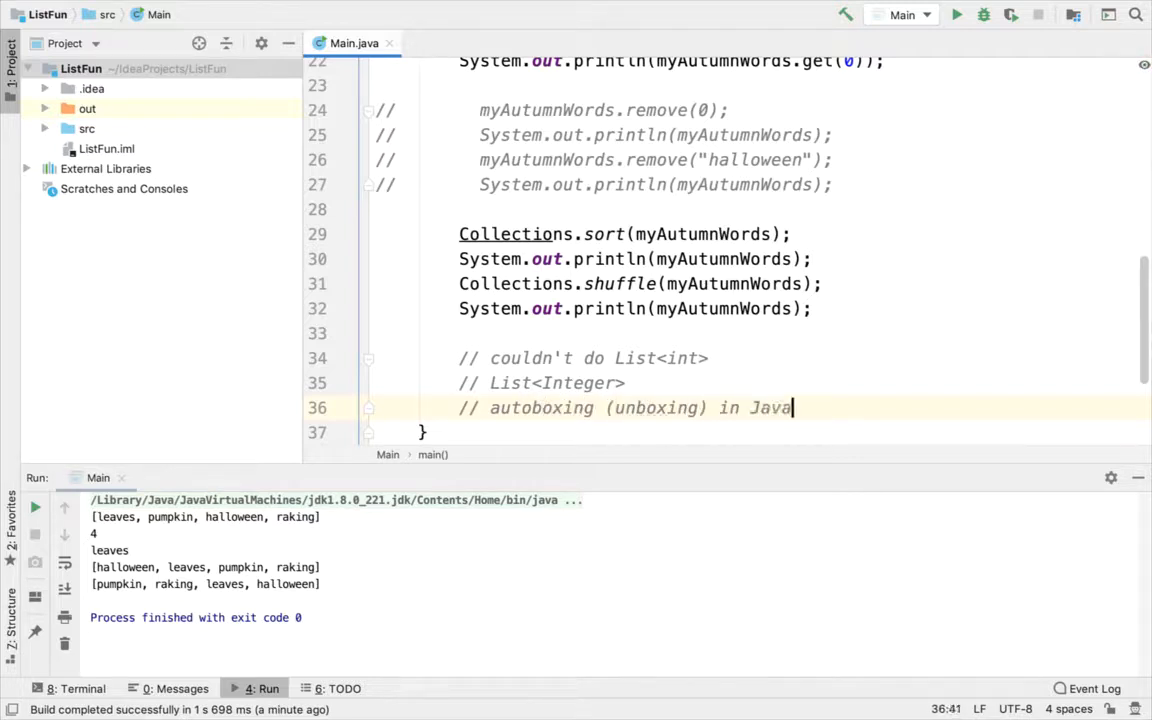
key(Return)
text(// convert )
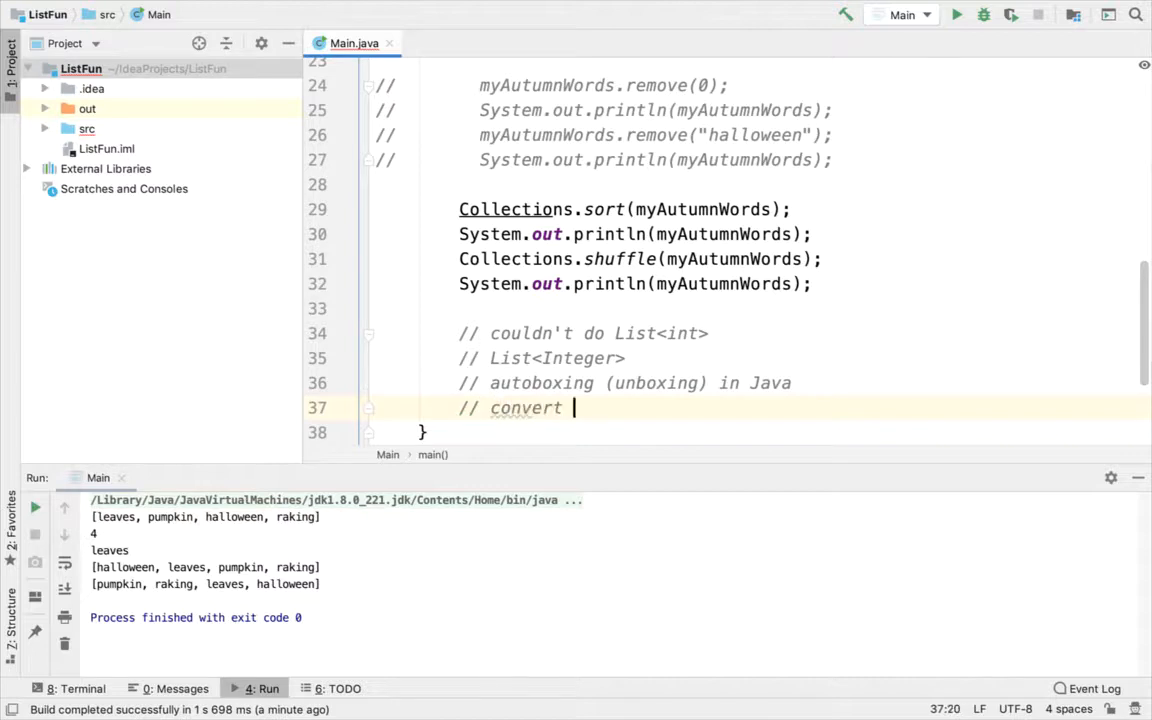
text(between Integ)
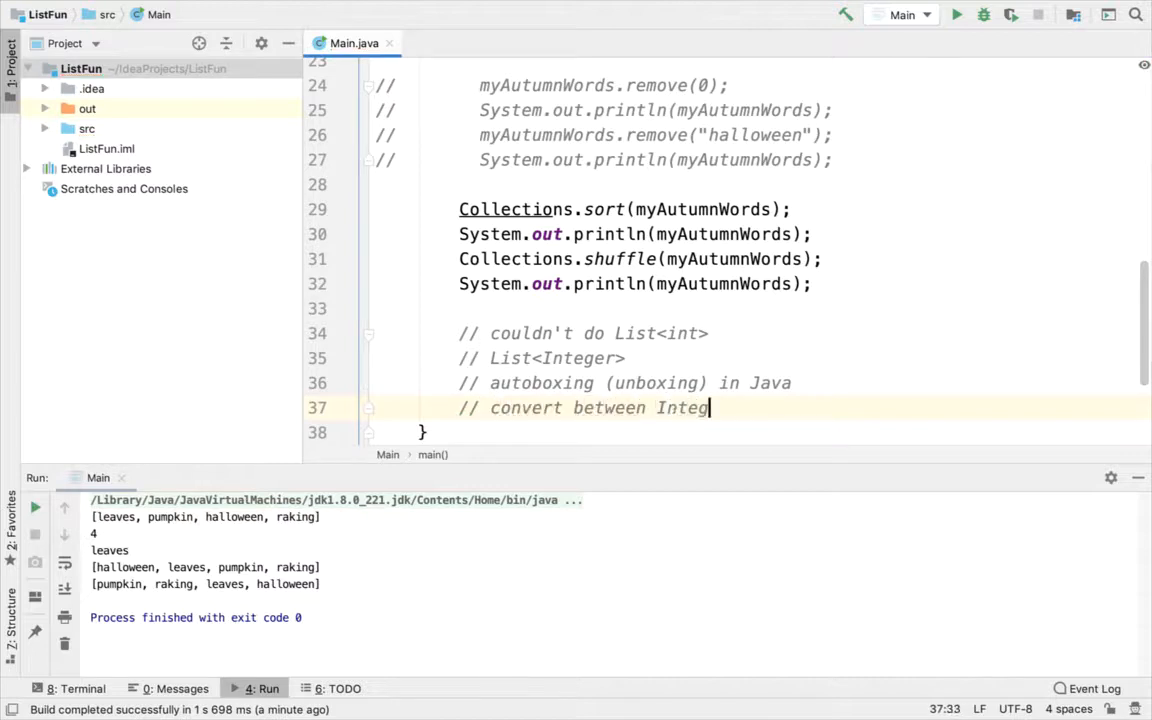
text(er and int)
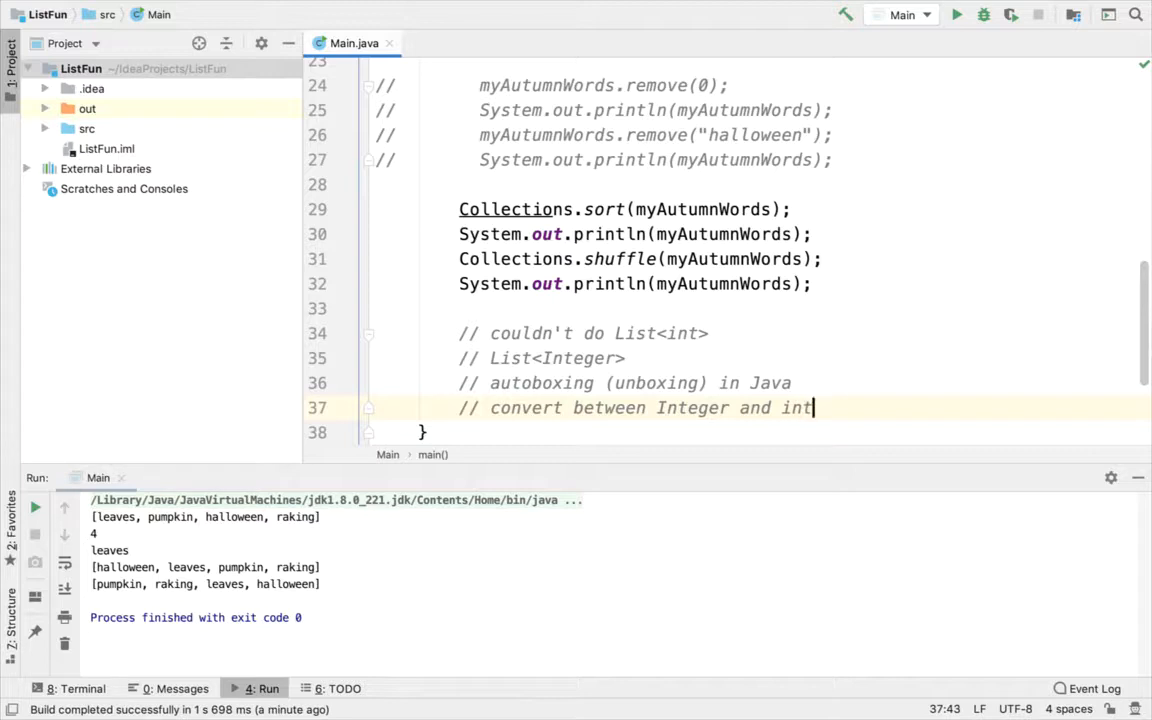
Step: Write task comments: list the first 10 squares 1, 4, 9, ..., 100 and print them in reverse order
key(Return)
text(//)
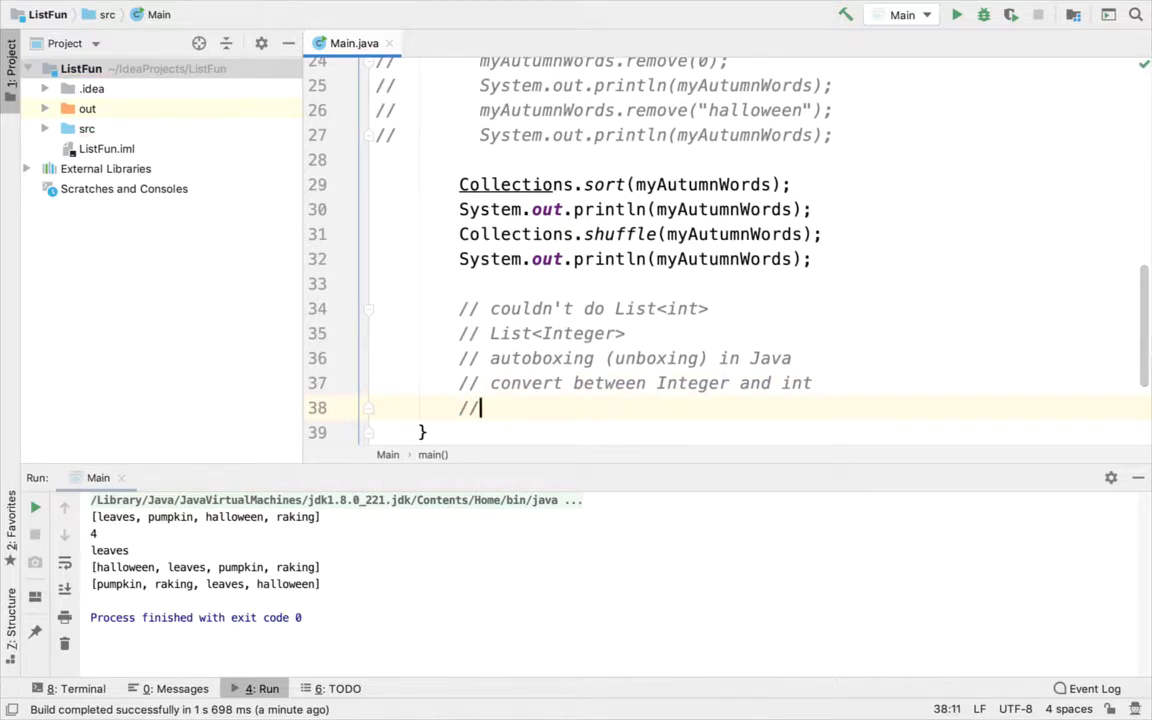
text( task: )
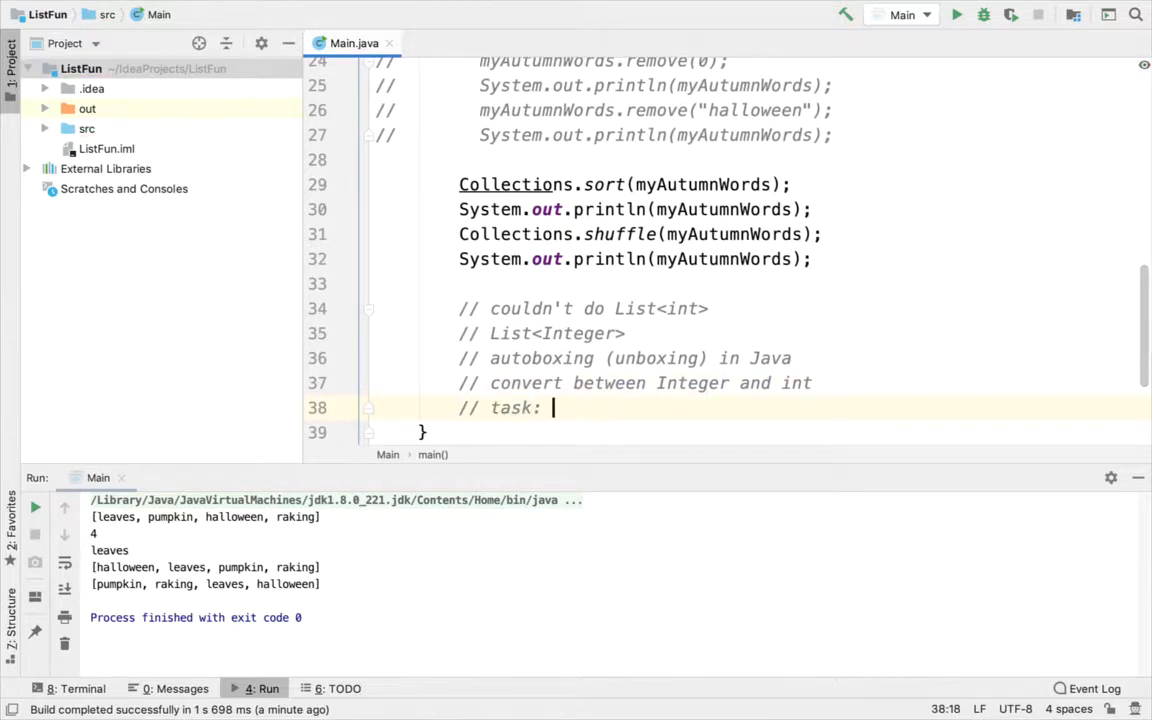
text(dec)
text(lare a list of the first )
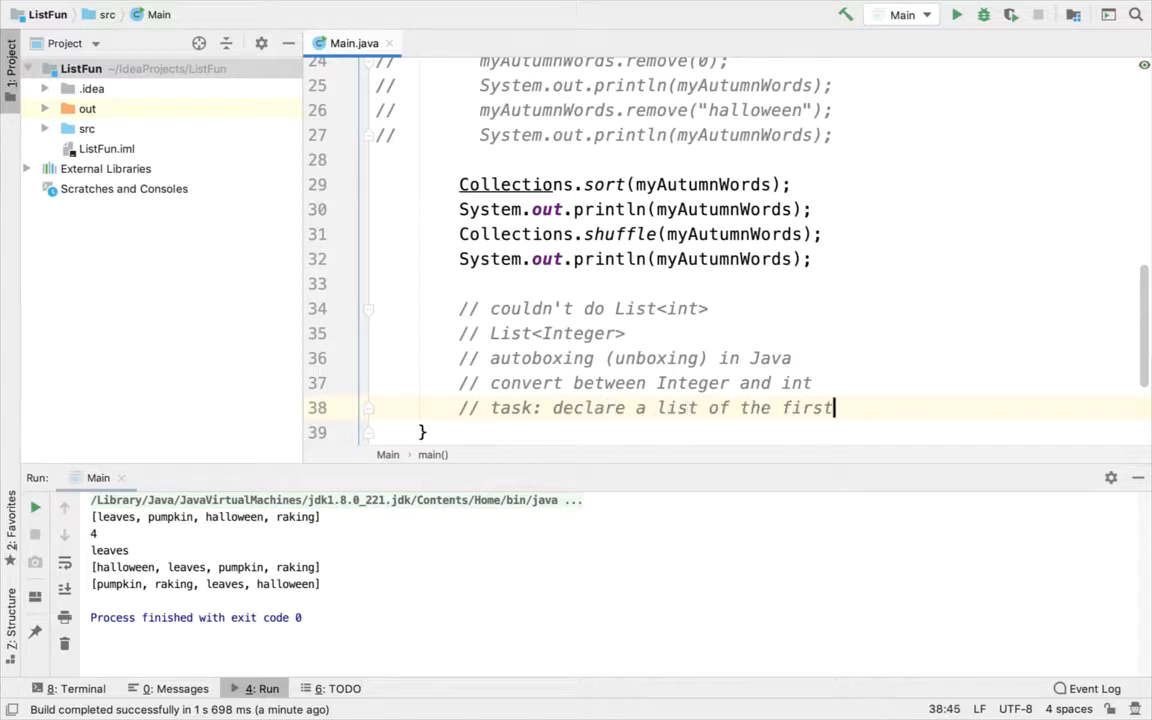
text(10 square nu)
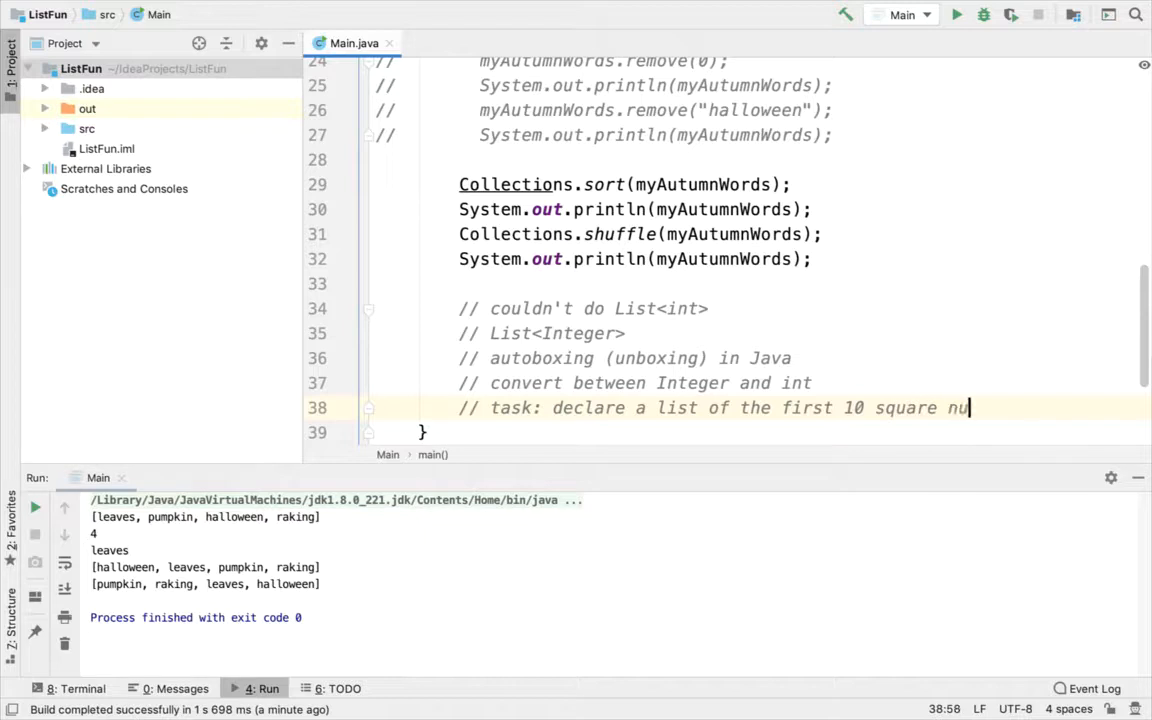
text(mbers)
key(Return)
text(// )
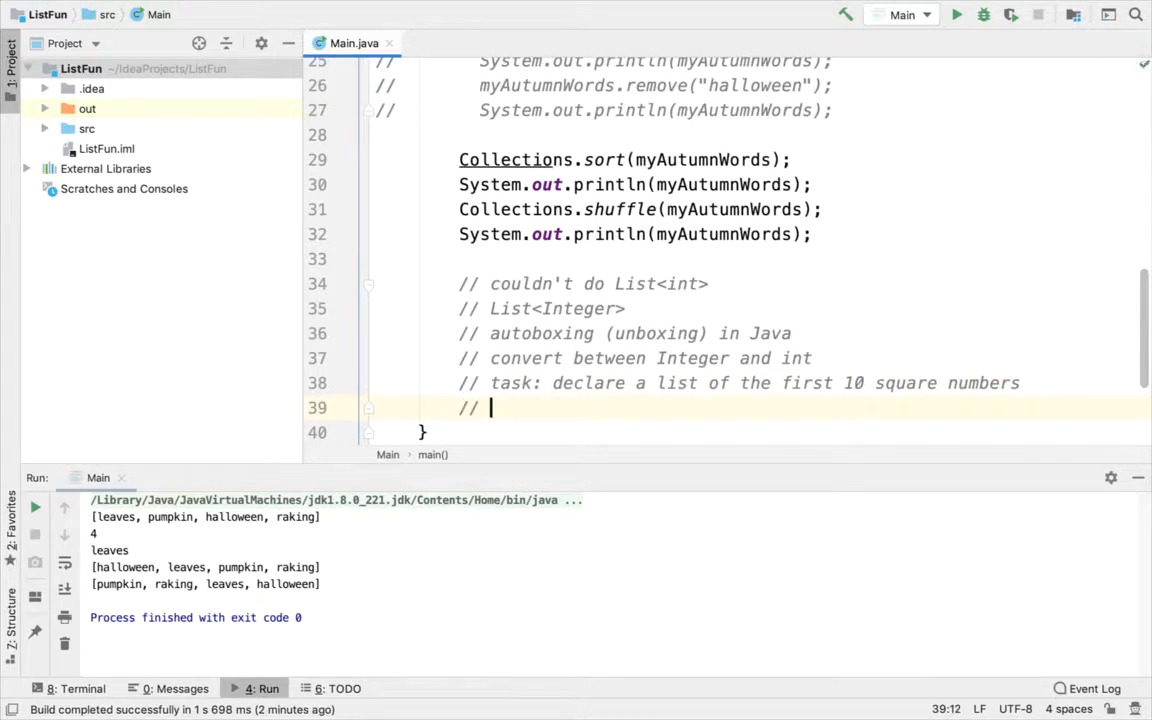
text(1, )
text(4, )
text(9, ...)
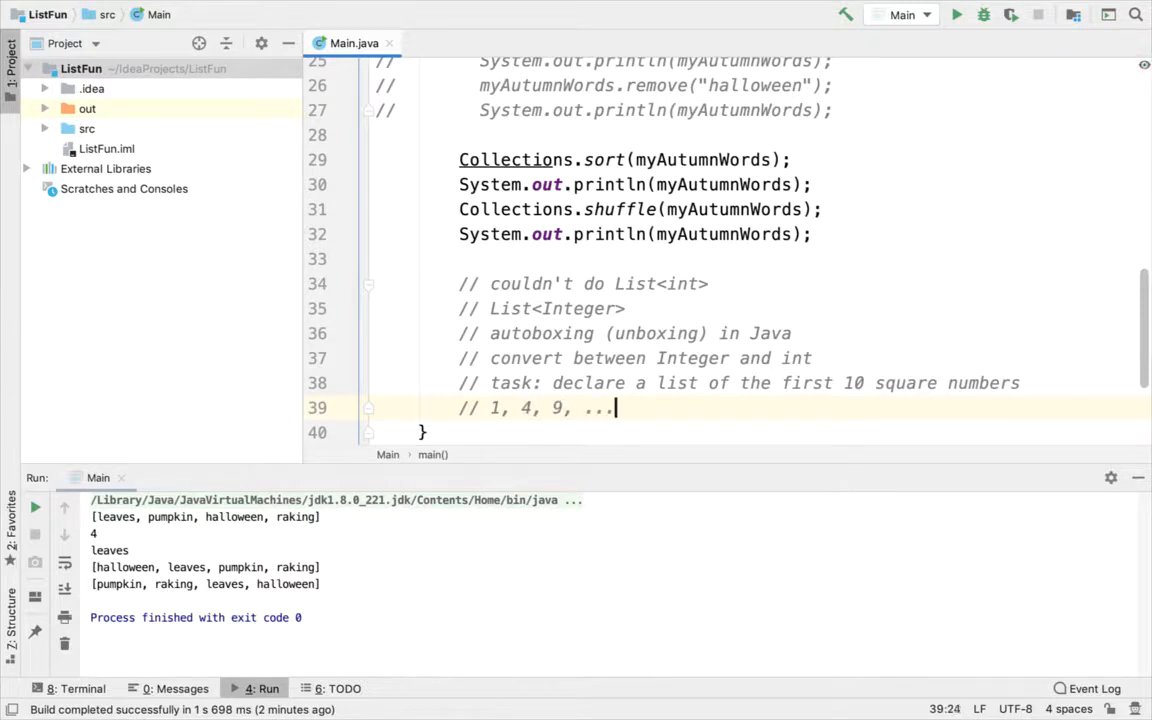
text(, 100)
key(Return)
text(// )
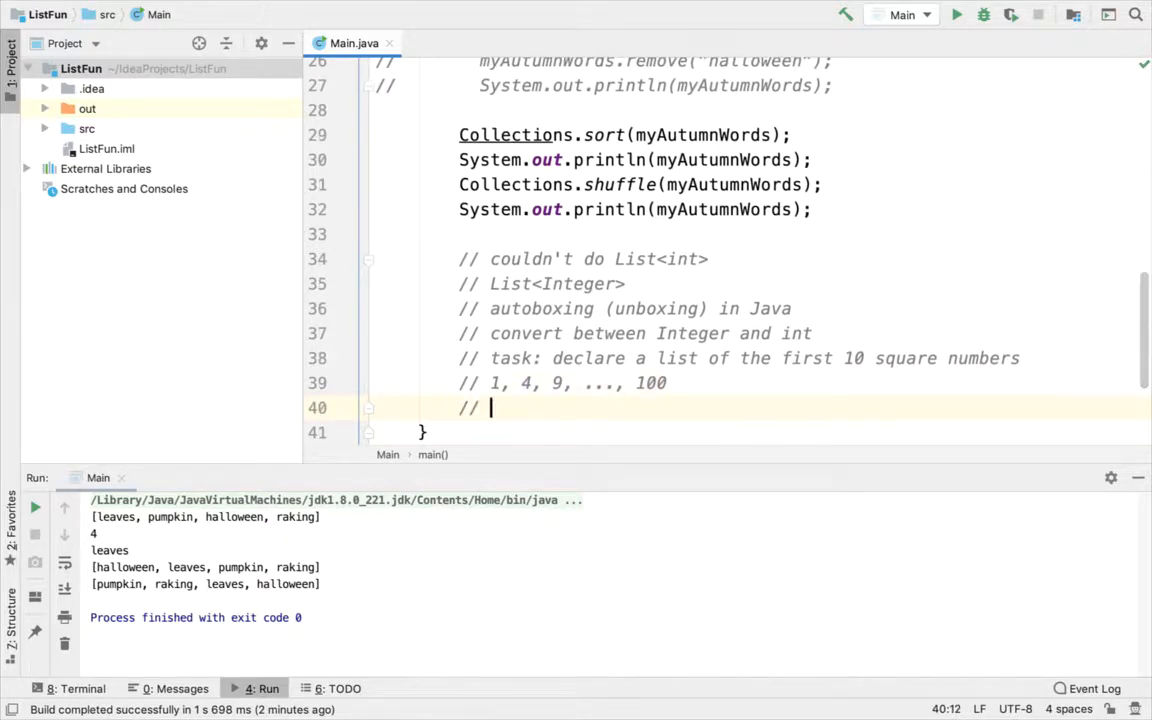
text(prin)
text(t out the list in revers)
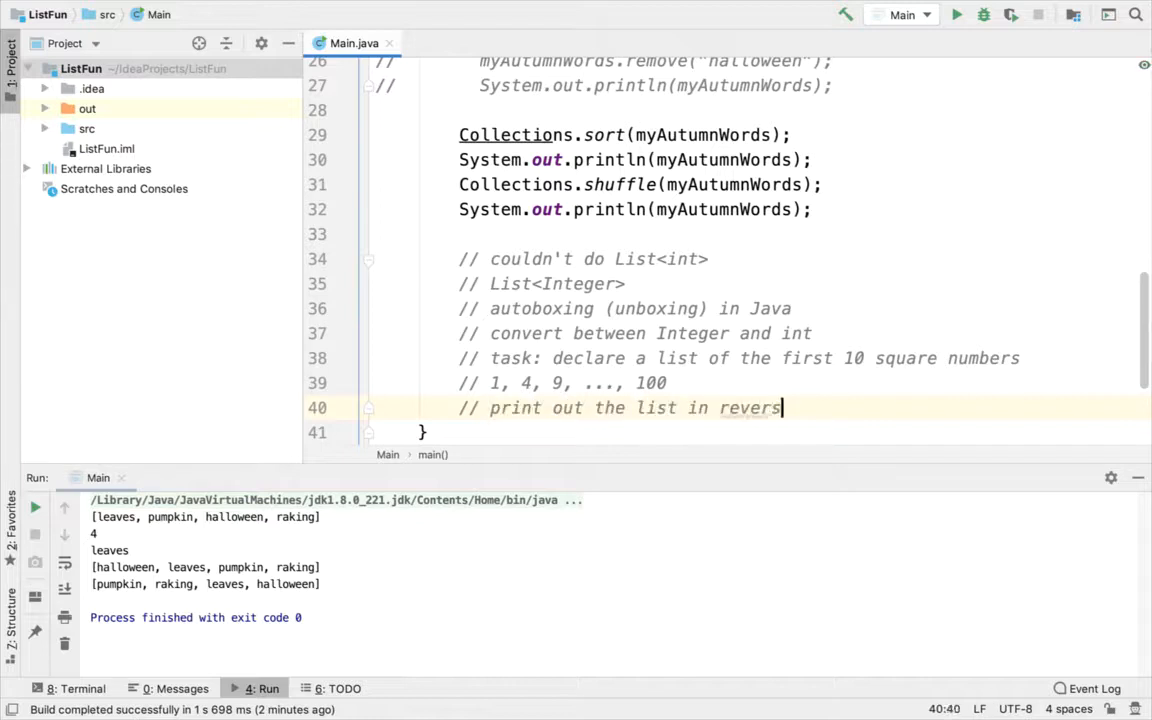
text(e order)
key(Return)
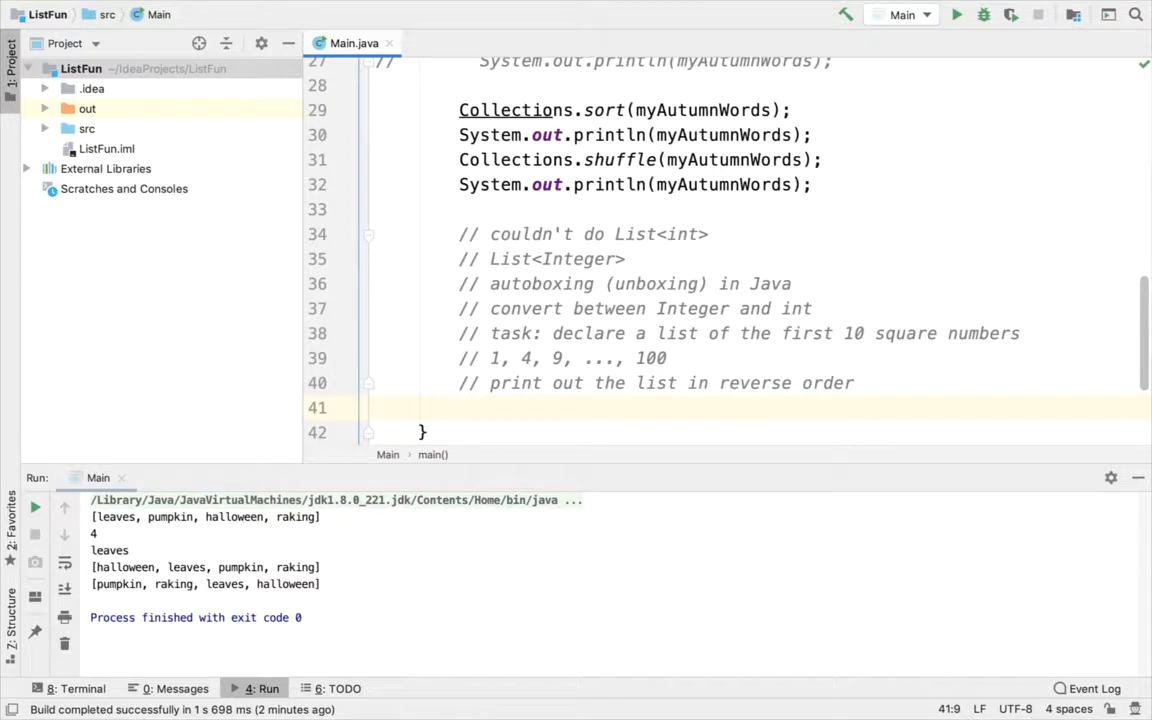
text(List<Int)
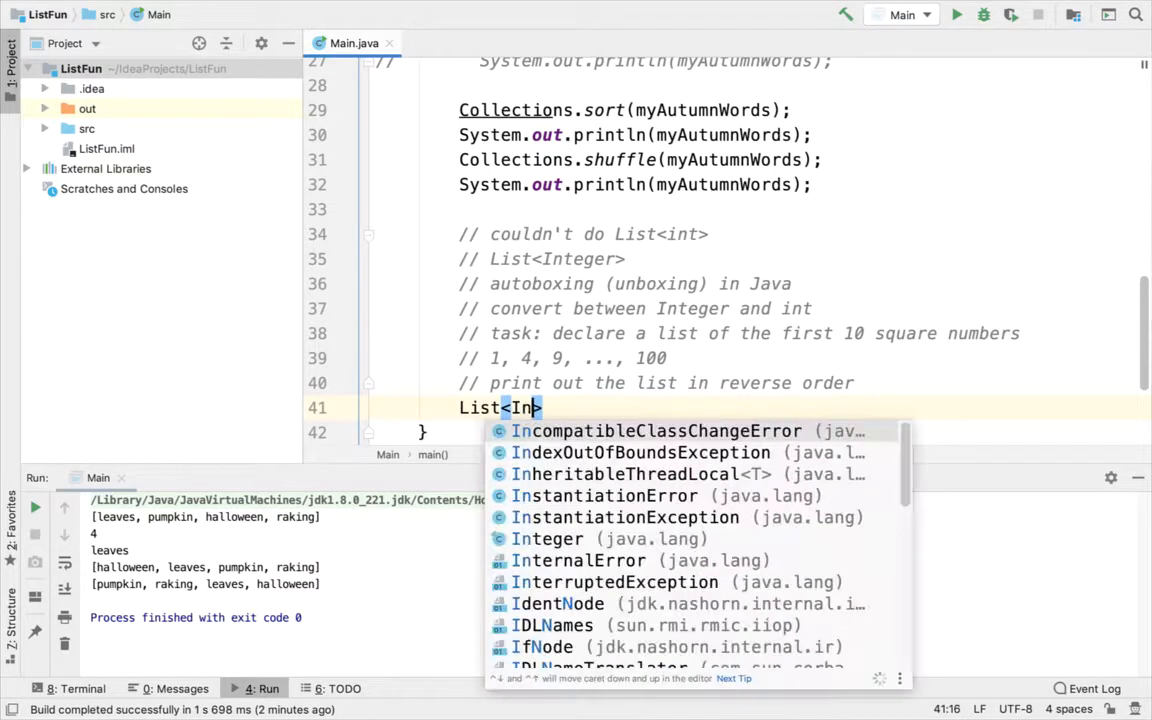
text(eger> m)
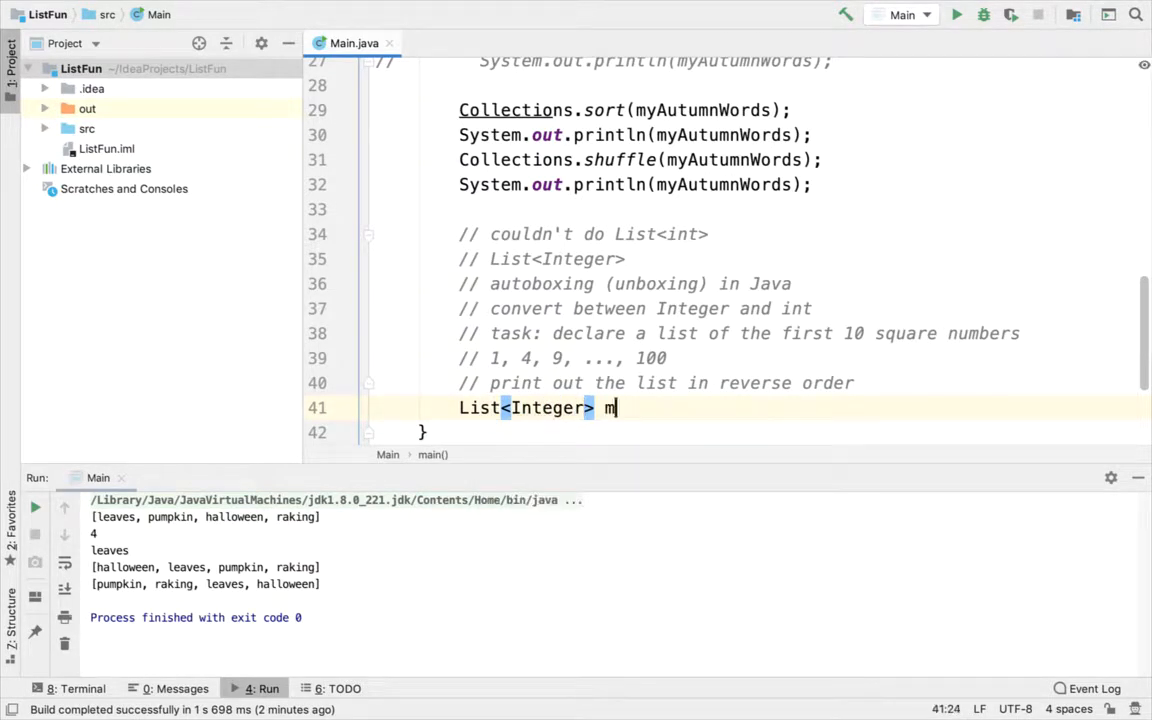
text(ySquaers)
Step: Declare a LinkedList named mySquares
key(BackSpace)
key(BackSpace)
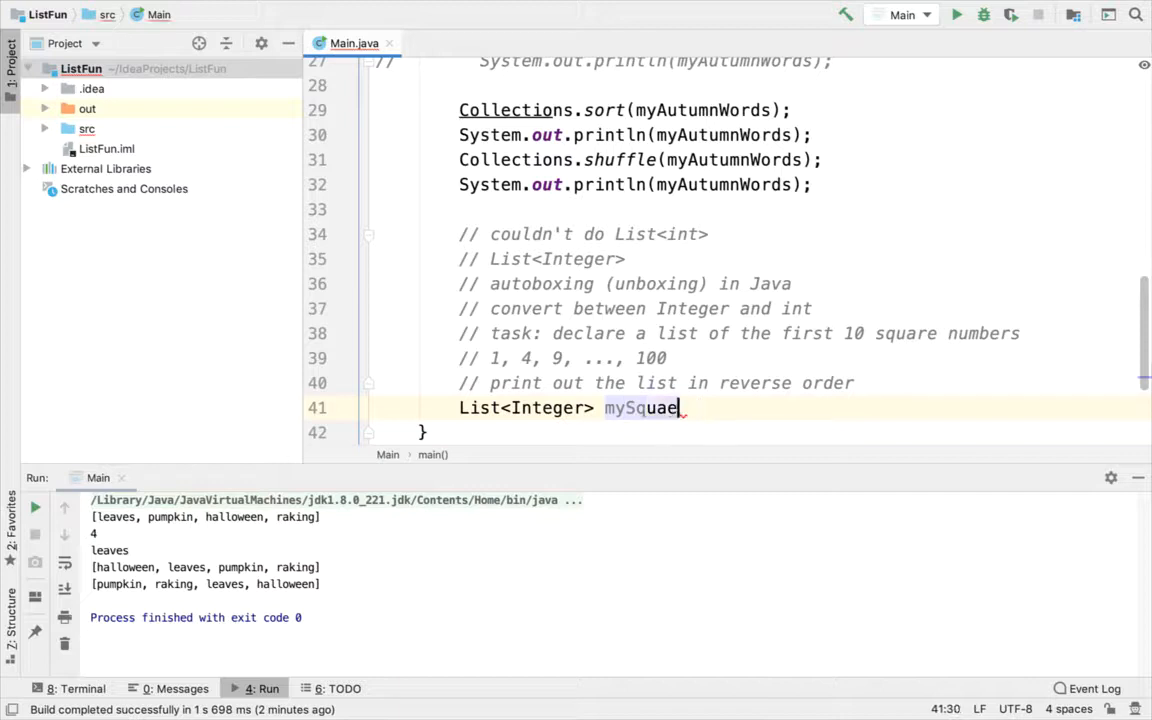
key(BackSpace)
text(res = )
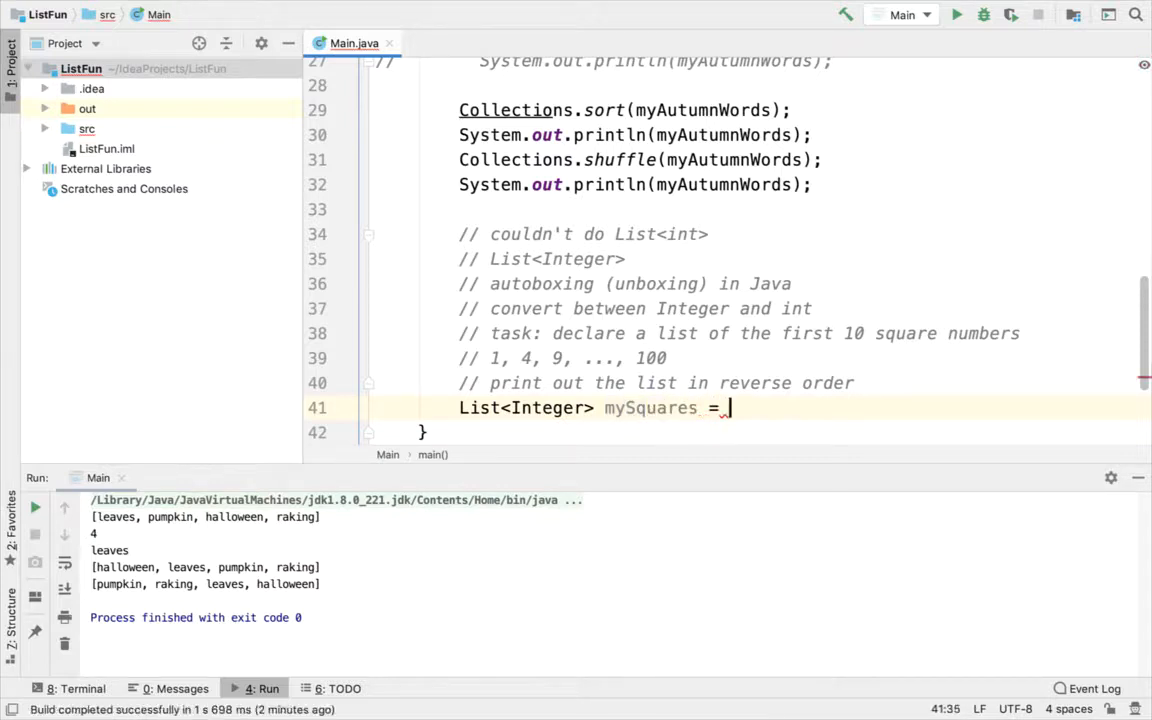
text(new Lin)
key(Tab)
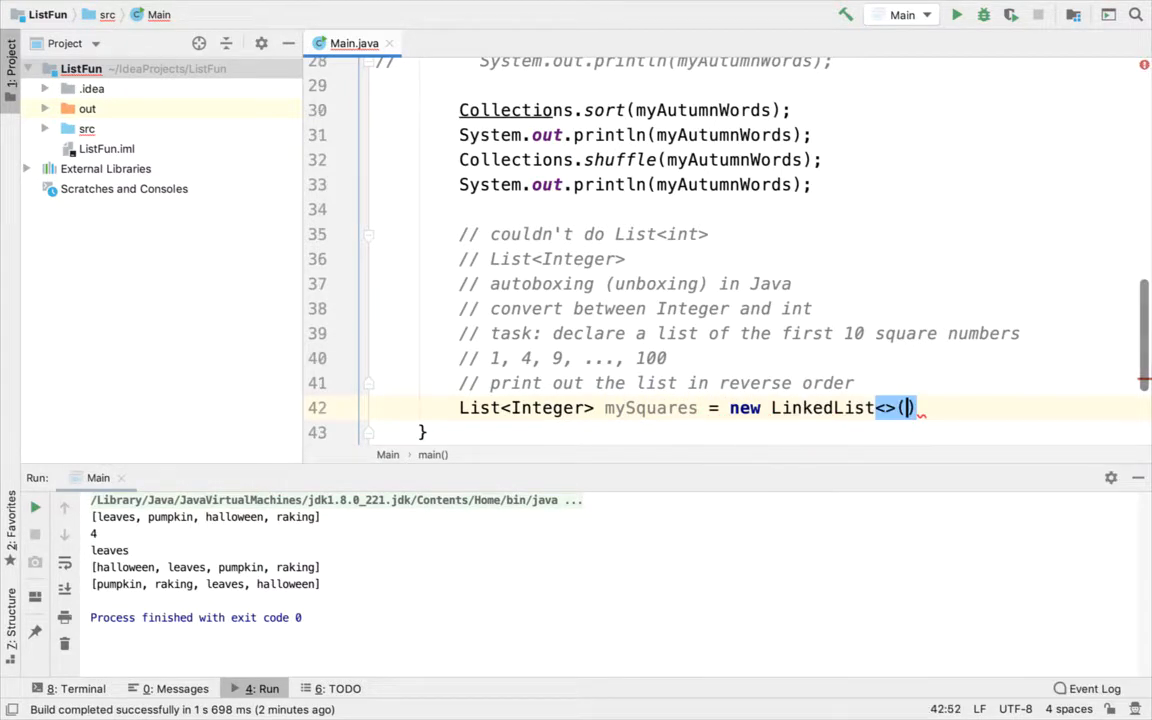
text(;)
key(Return)
text(for (int i = 0)
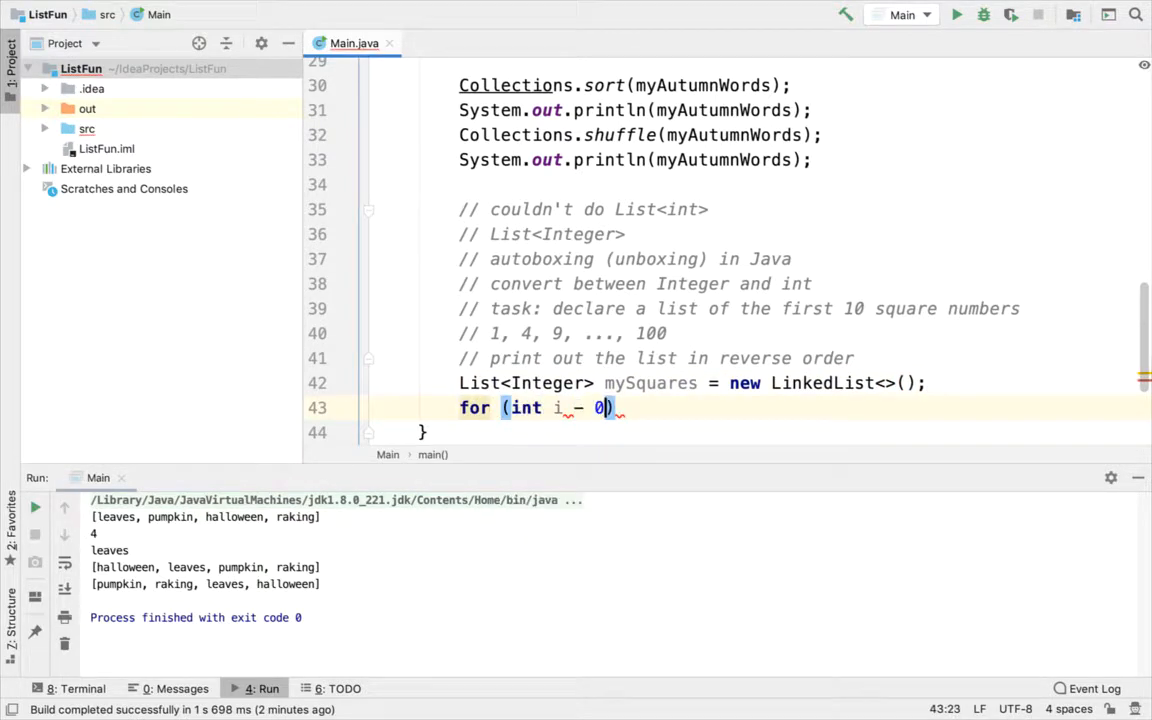
Step: Write a for loop from i = 1 to 10 that adds i * i to mySquares
key(BackSpace)
key(BackSpace)
key(BackSpace)
text(= 0; i)
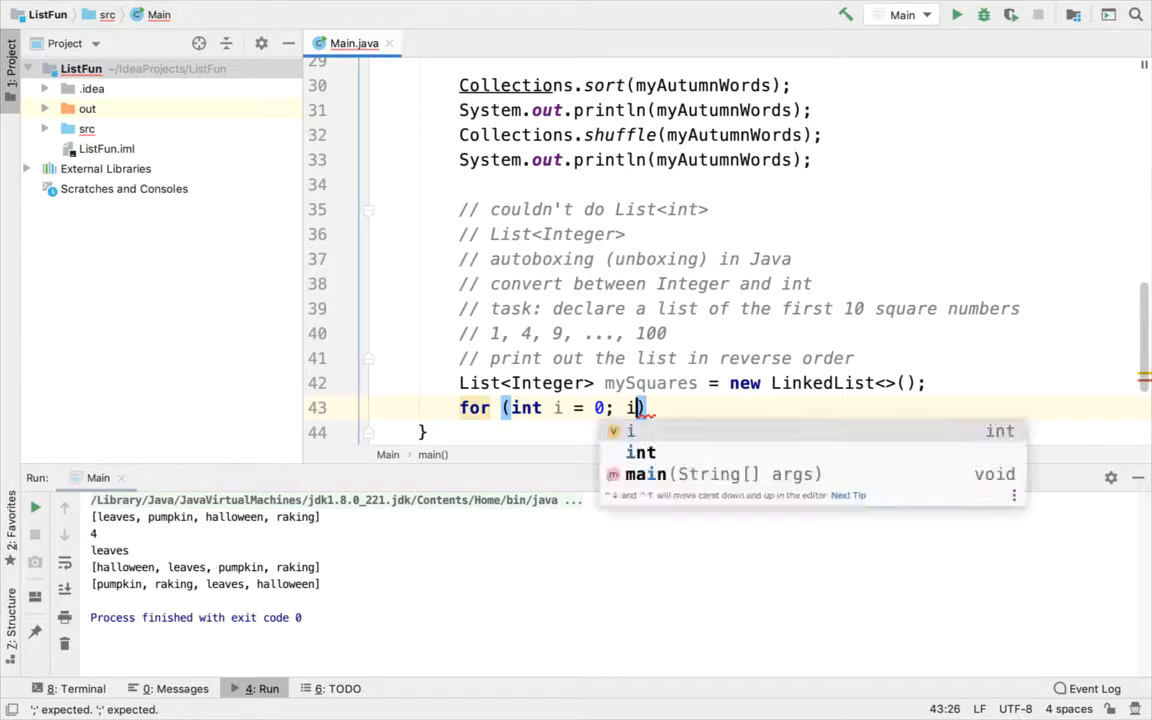
key(BackSpace)
key(BackSpace)
key(BackSpace)
text(1; i <=)
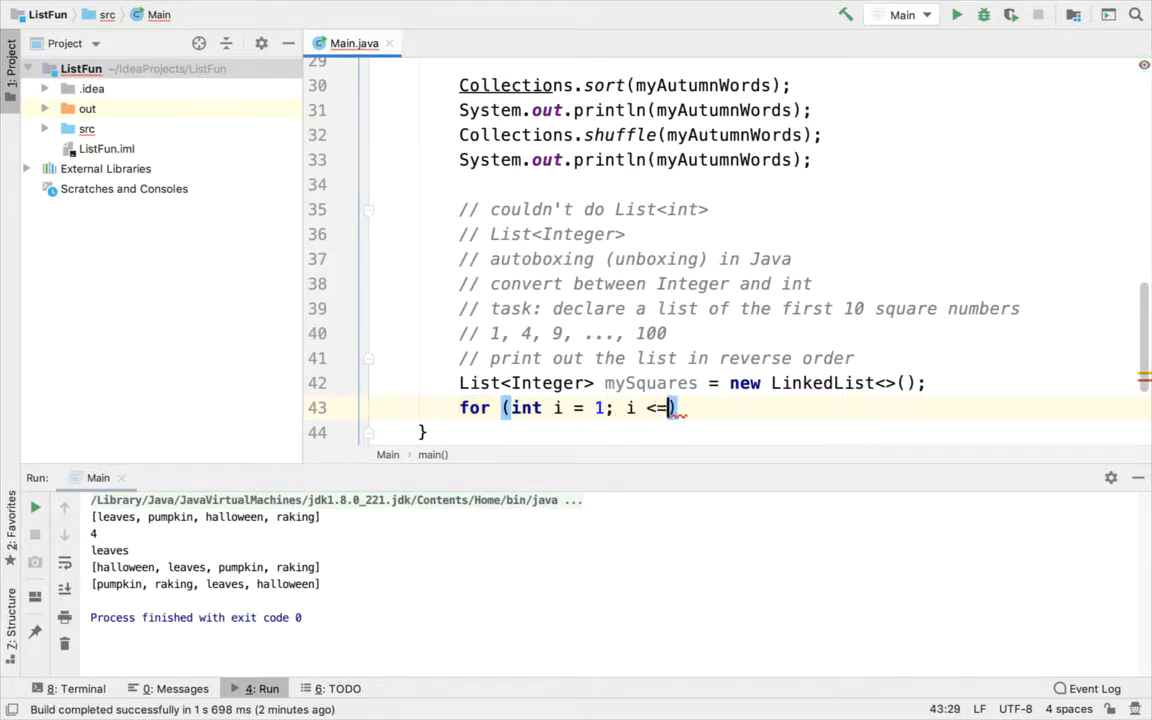
text( 10; i++) {)
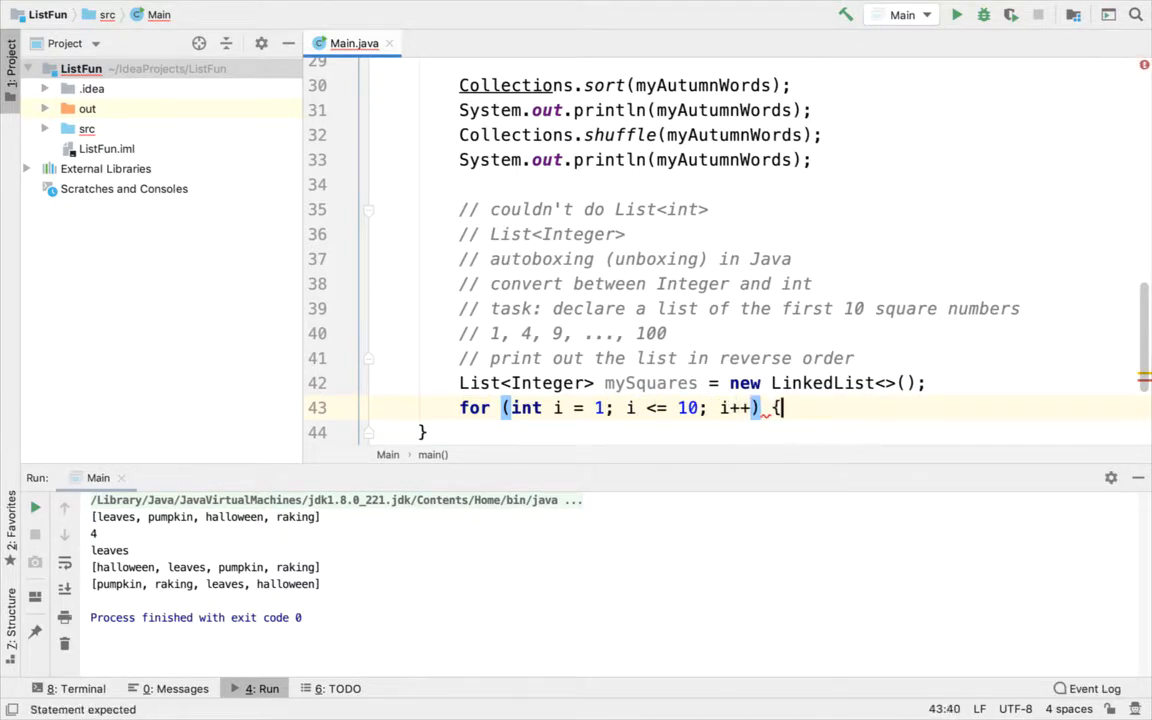
key(Return)
text(my)
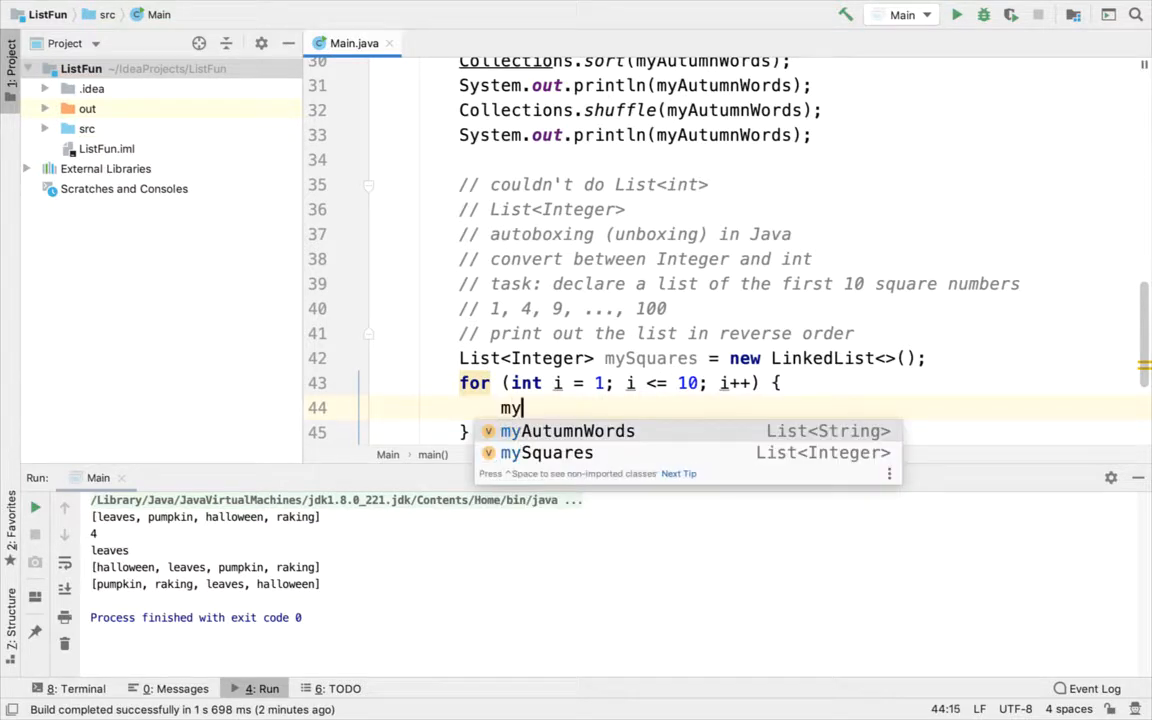
key(Down)
key(Return)
text(.ad)
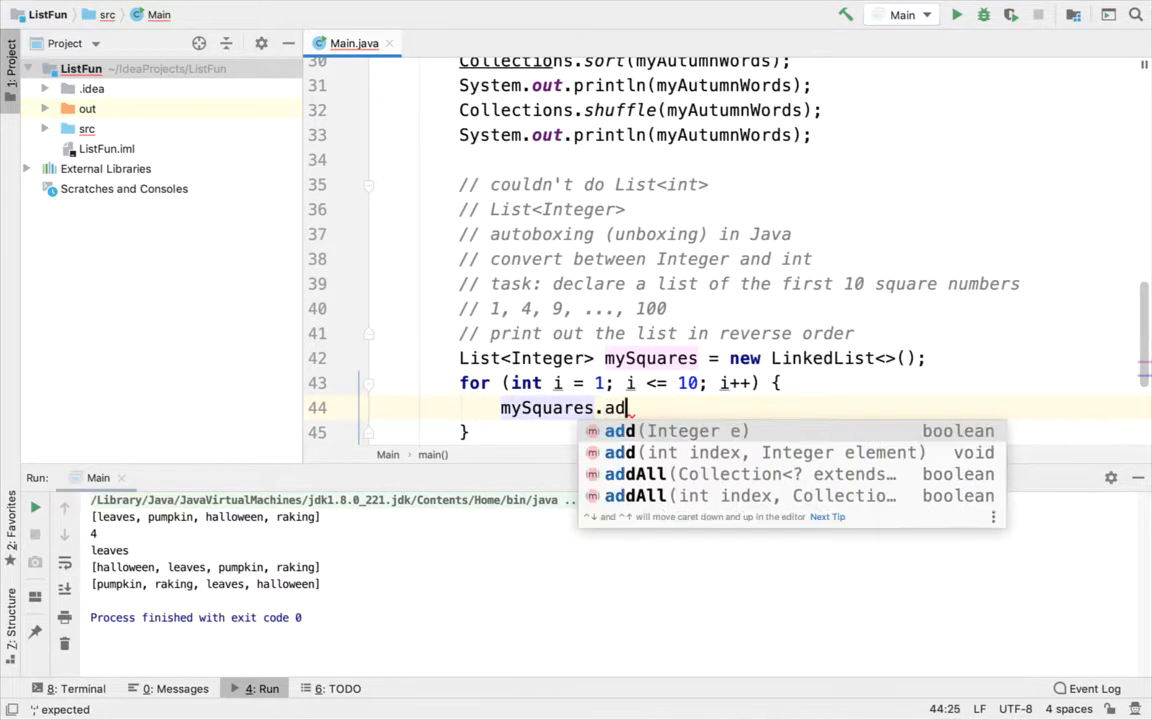
key(Return)
text(i * i)
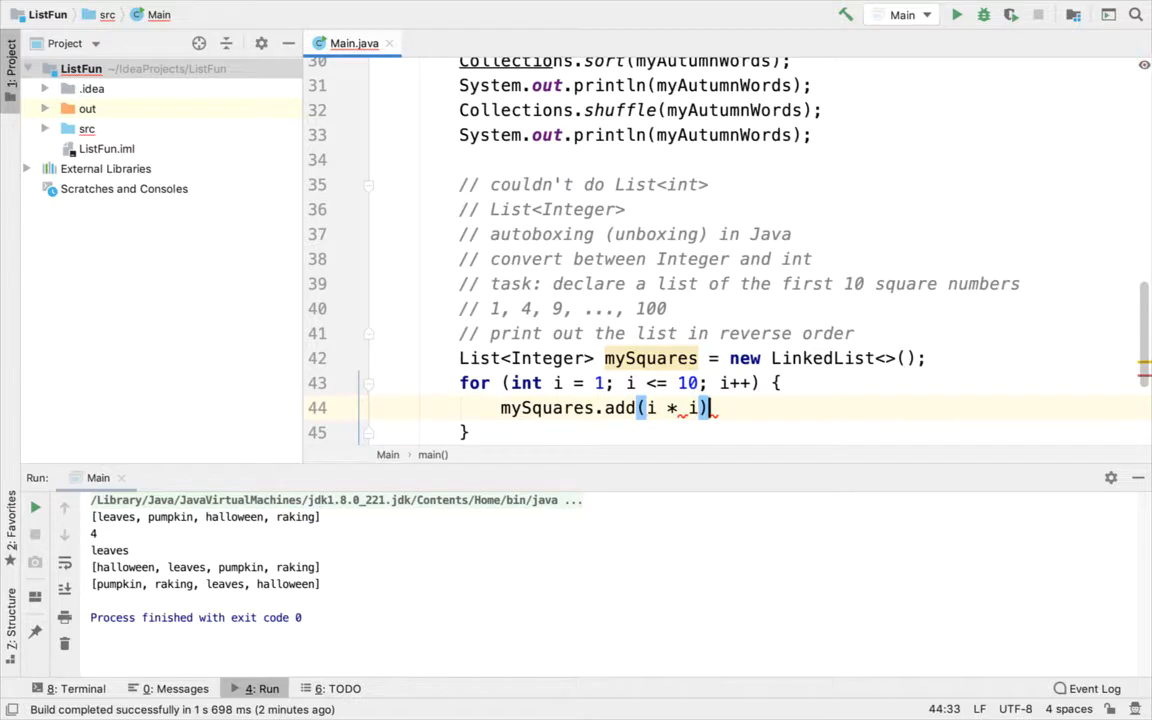
text();)
Step: Print mySquares after the loop and run Main to see [1, 4, 9, …, 100]
key(Down)
key(End)
key(Return)
text(stem.out)
key(Tab)
text(m)
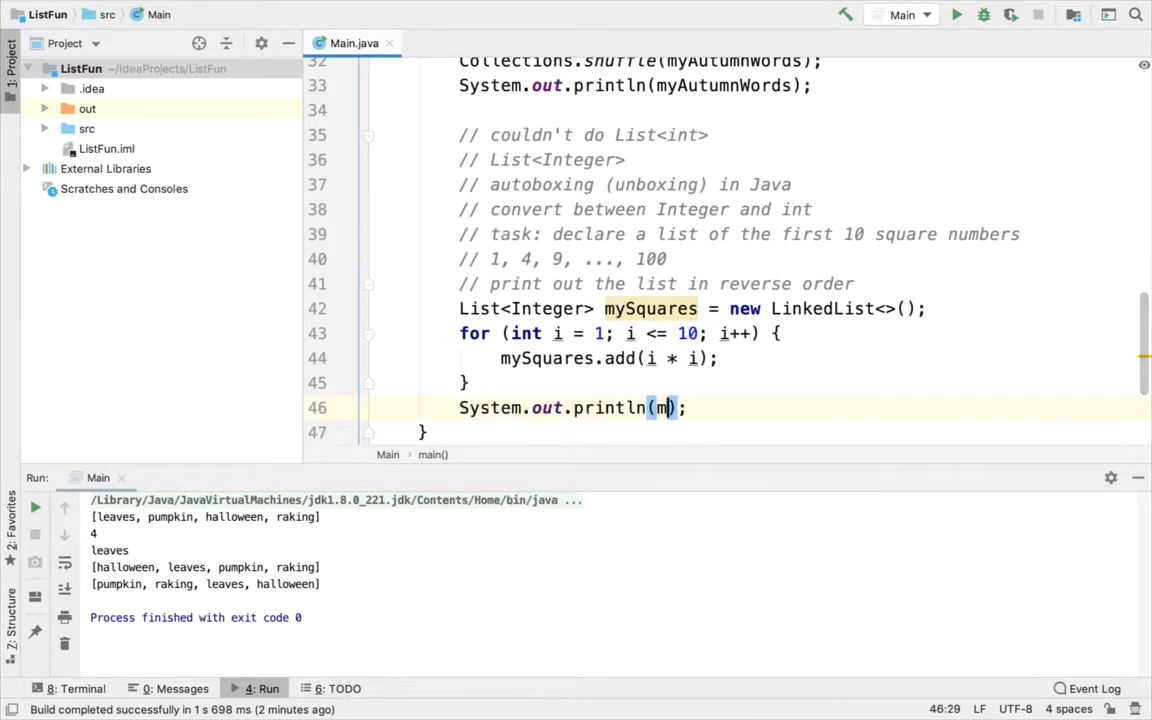
text(y)
key(Down)
key(Return)
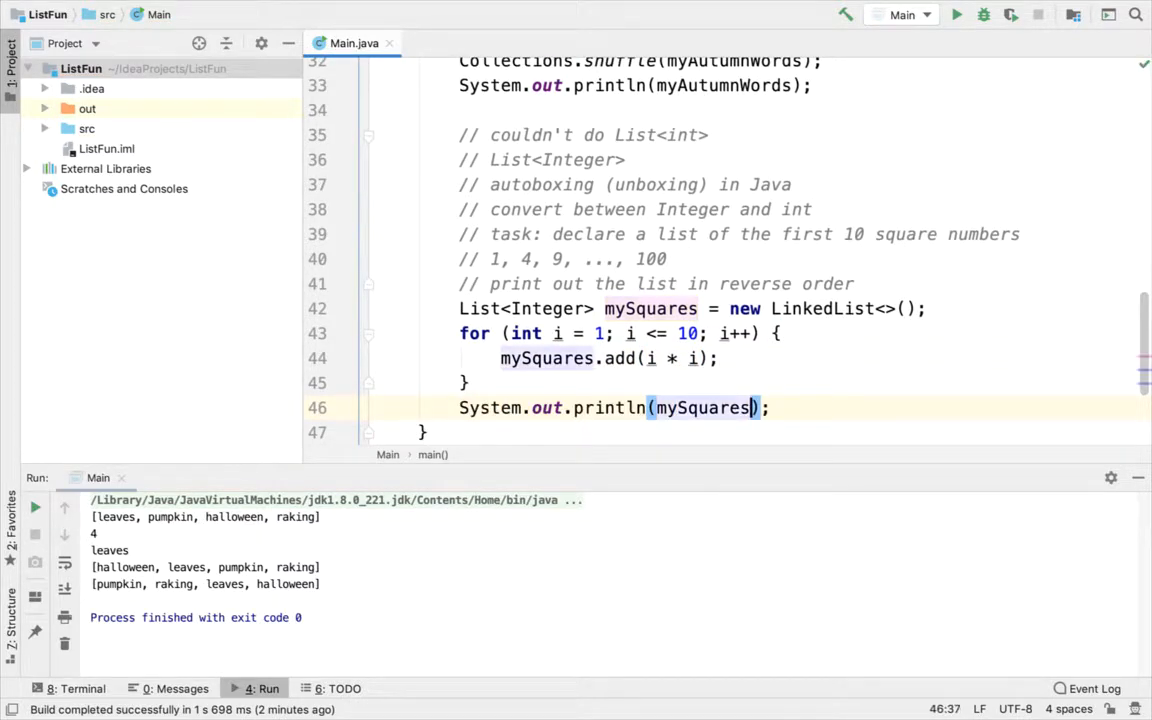
key(ctrl+r)
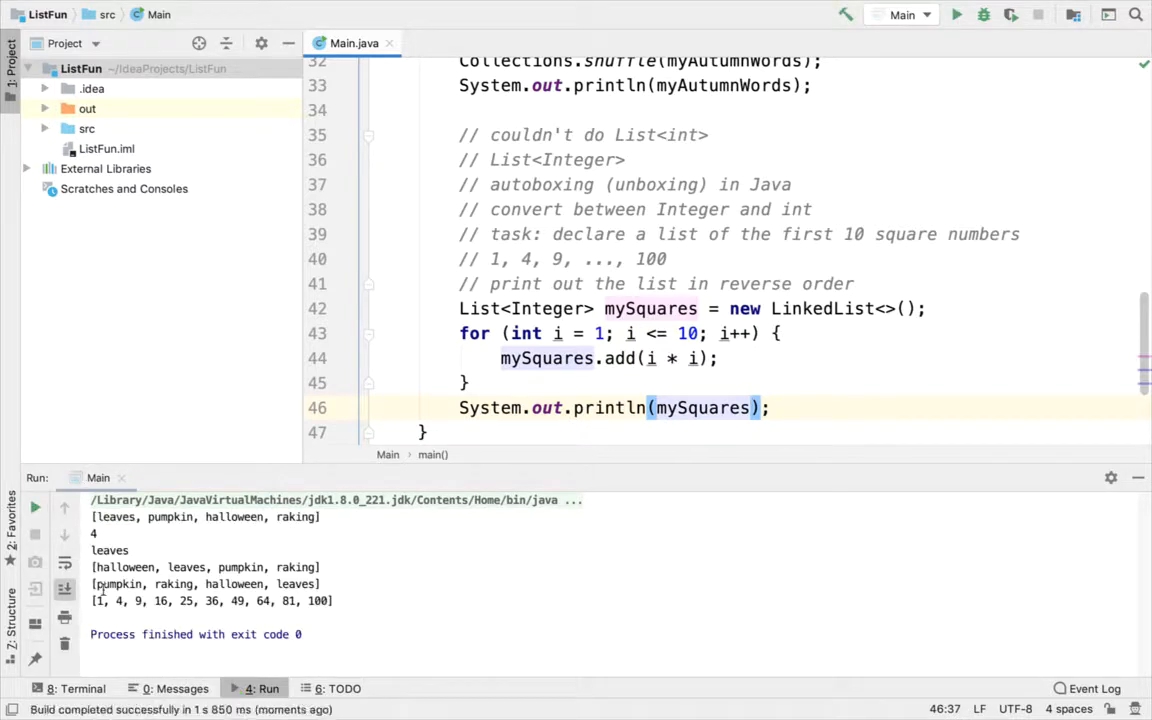
click(334, 600)
drag(334, 600, 270, 600)
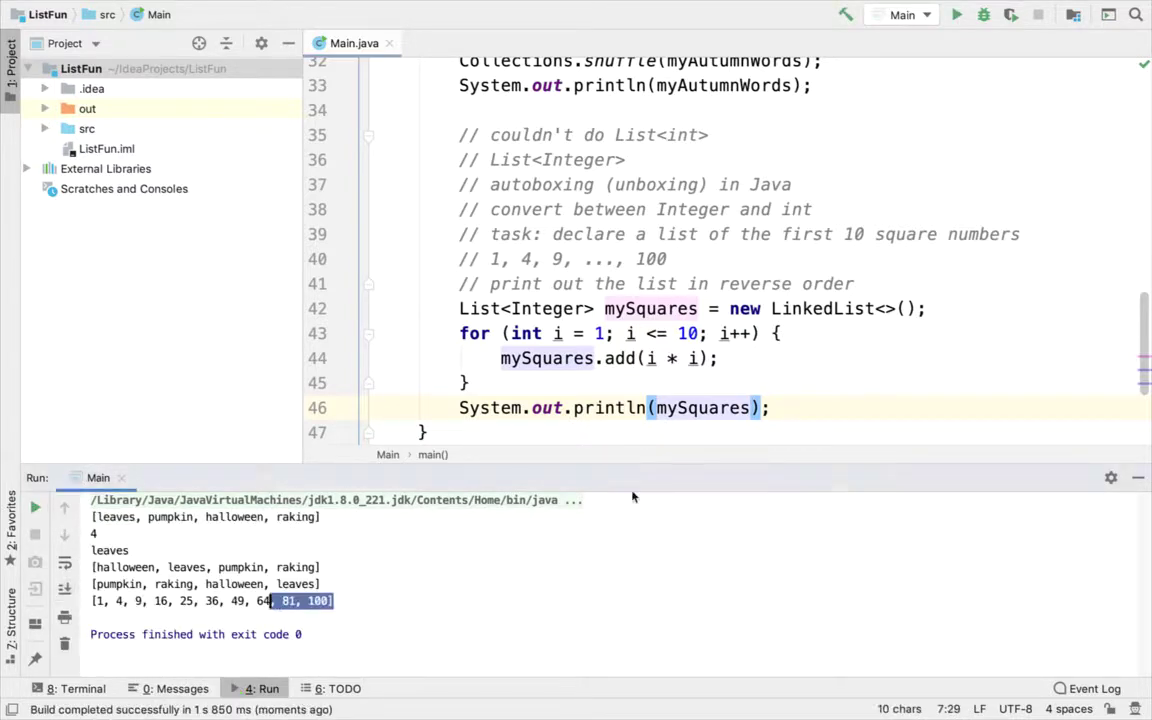
click(826, 407)
key(Return)
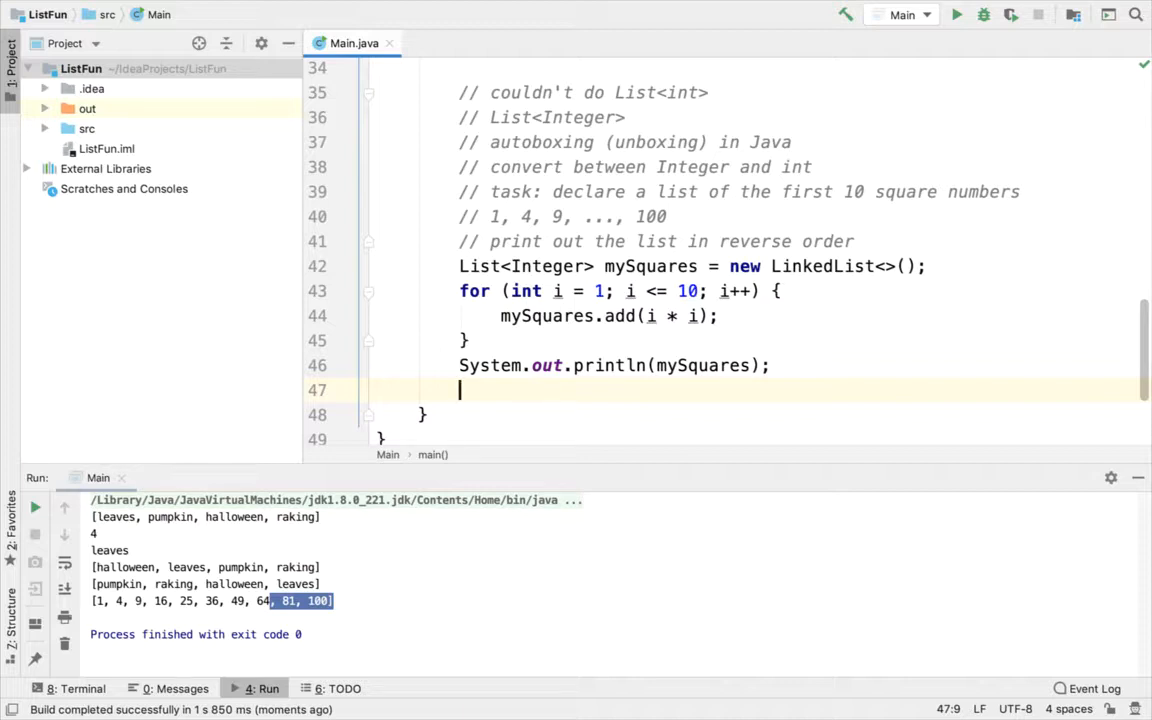
text(Collec)
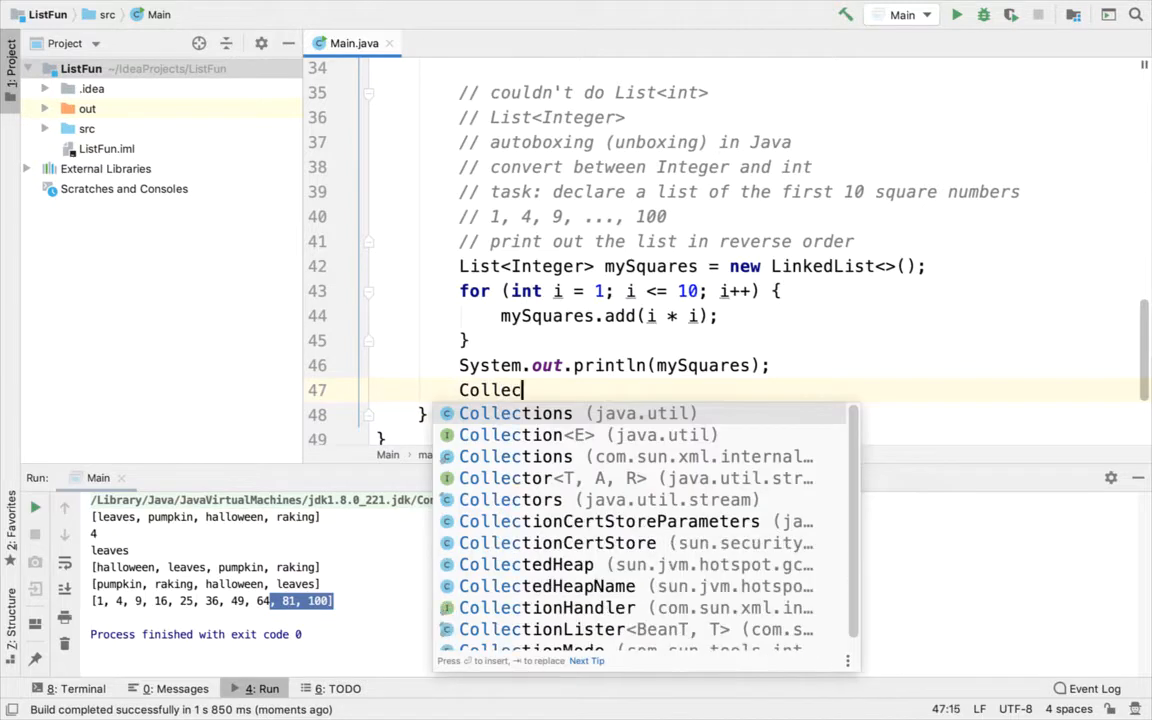
text(tions.reverse()
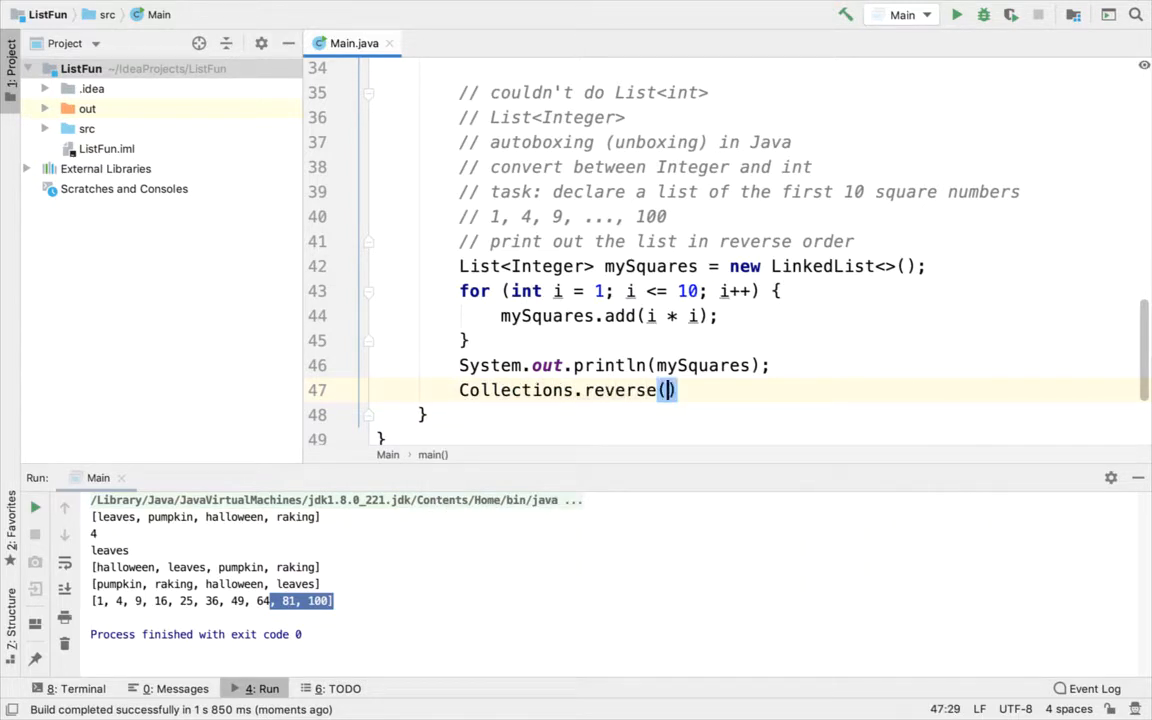
text(mySq)
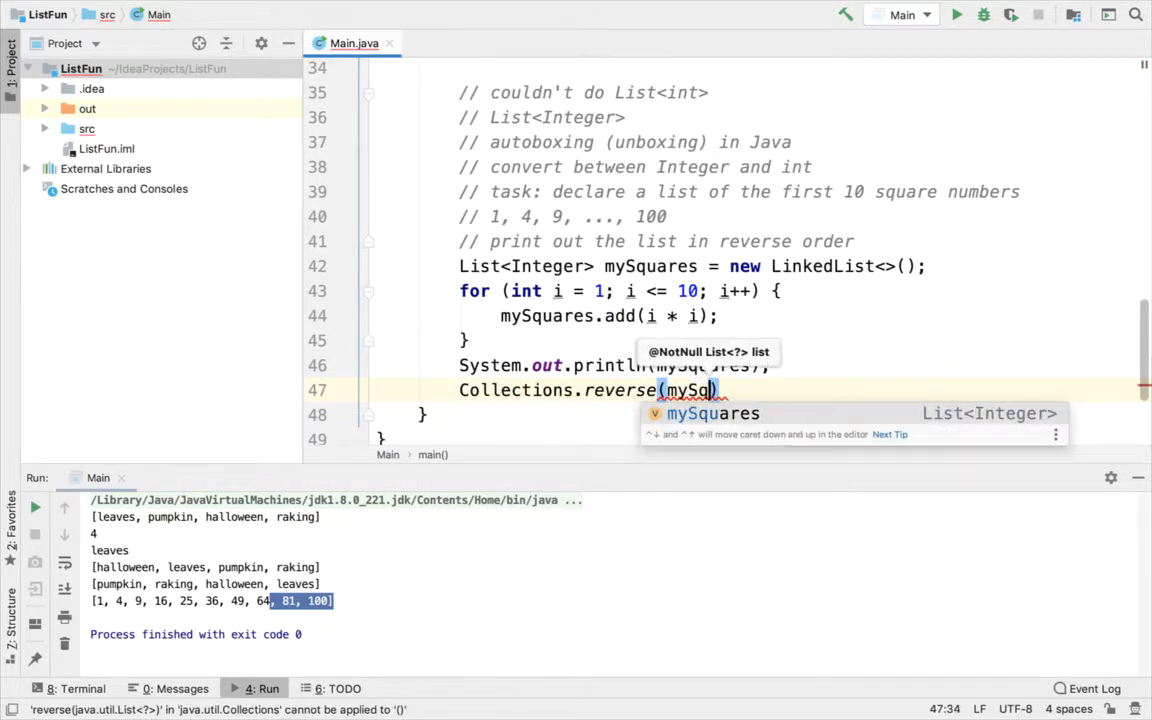
Step: Add Collections.reverse(mySquares); and a println of mySquares
key(Tab)
text();)
key(Return)
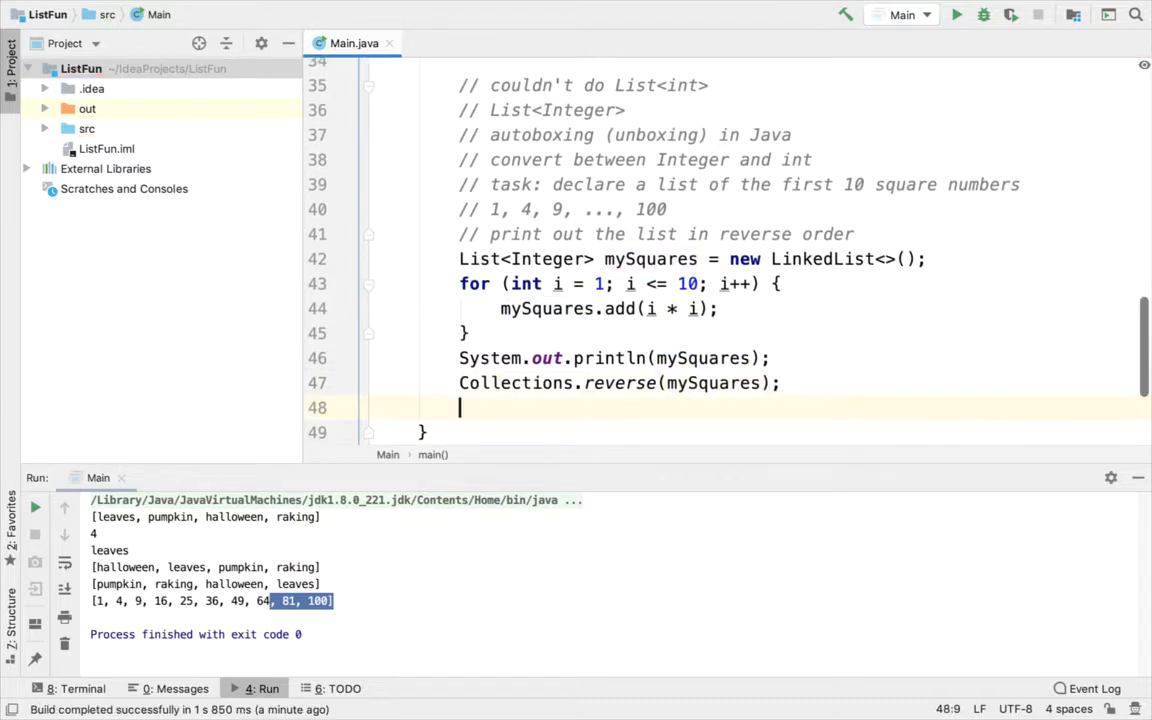
text(stem.out)
key(Tab)
text(my)
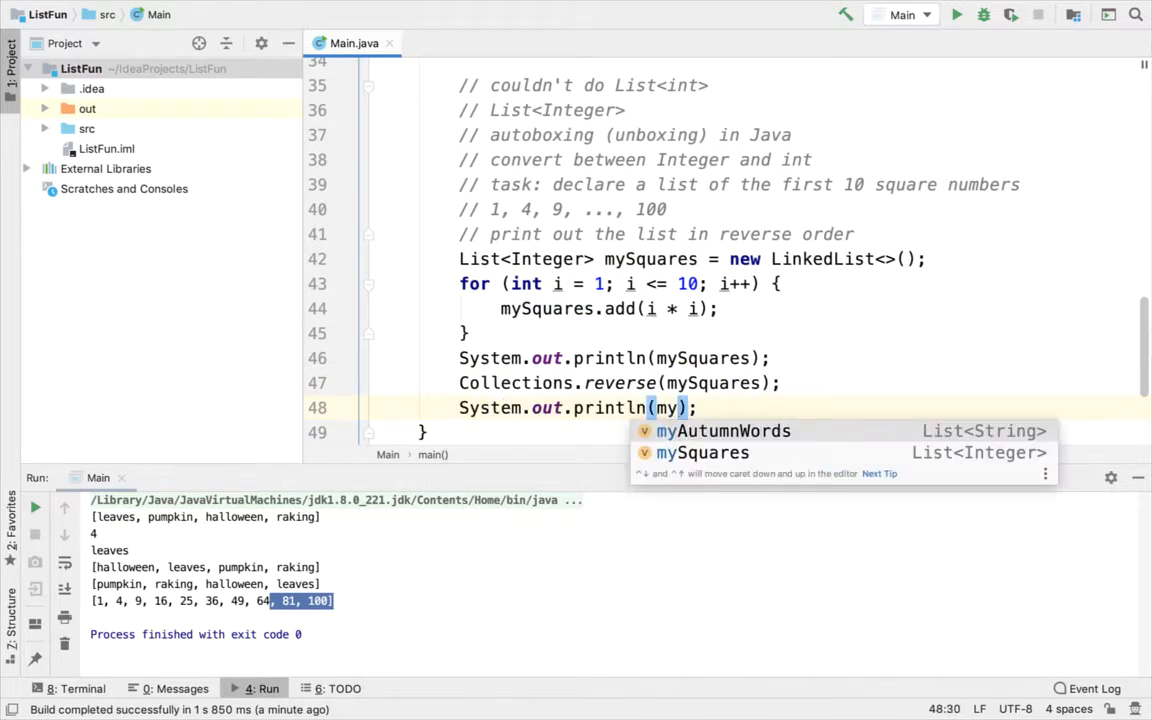
text(S)
key(Tab)
Step: Run Main to see [100, 81, 64, …, 1], then switch to the browser documentation
key(ctrl+r)
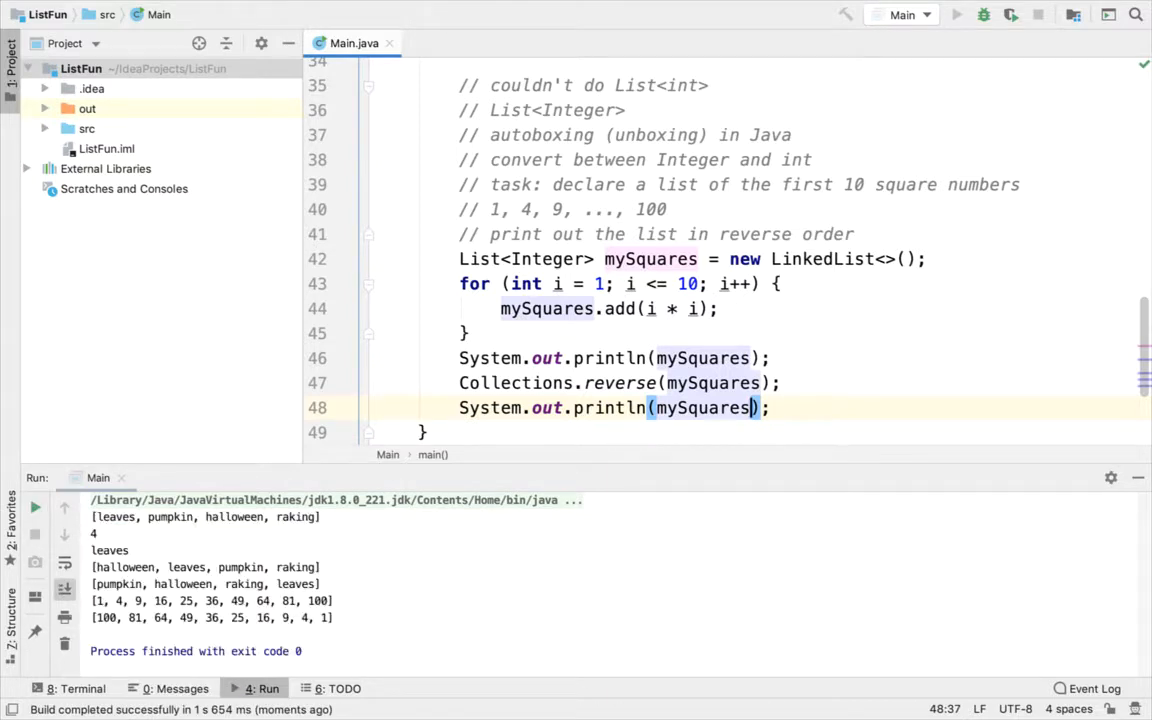
drag(92, 617, 335, 617)
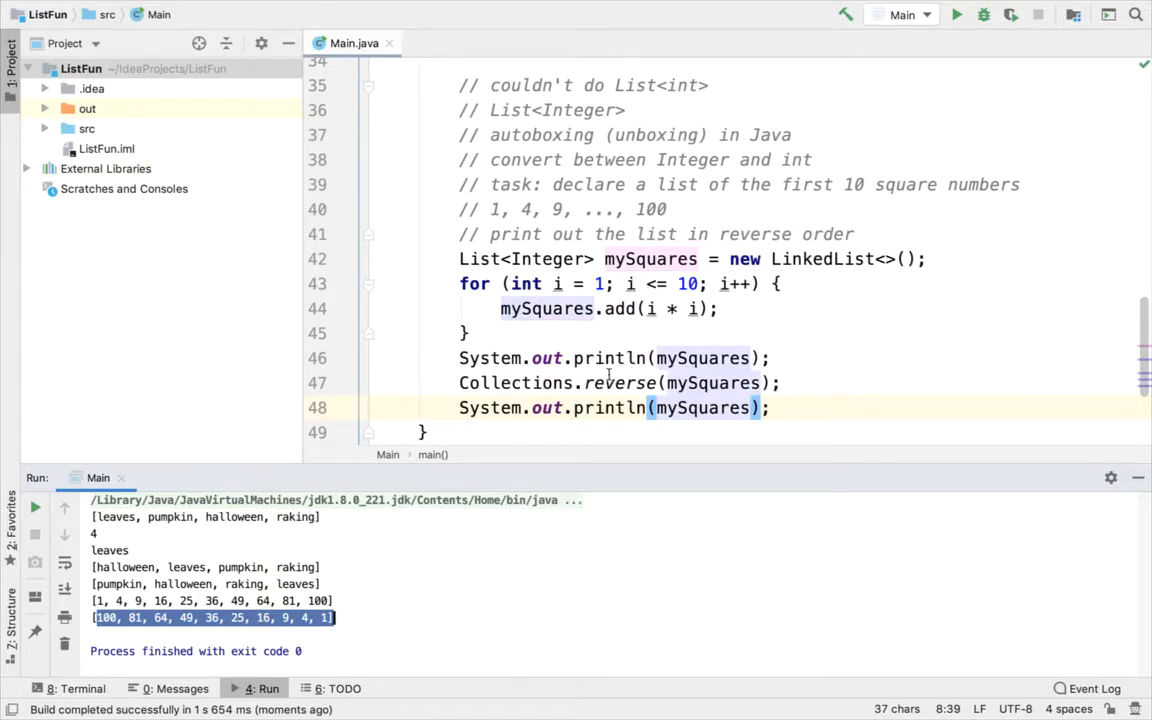
key(super+Tab)
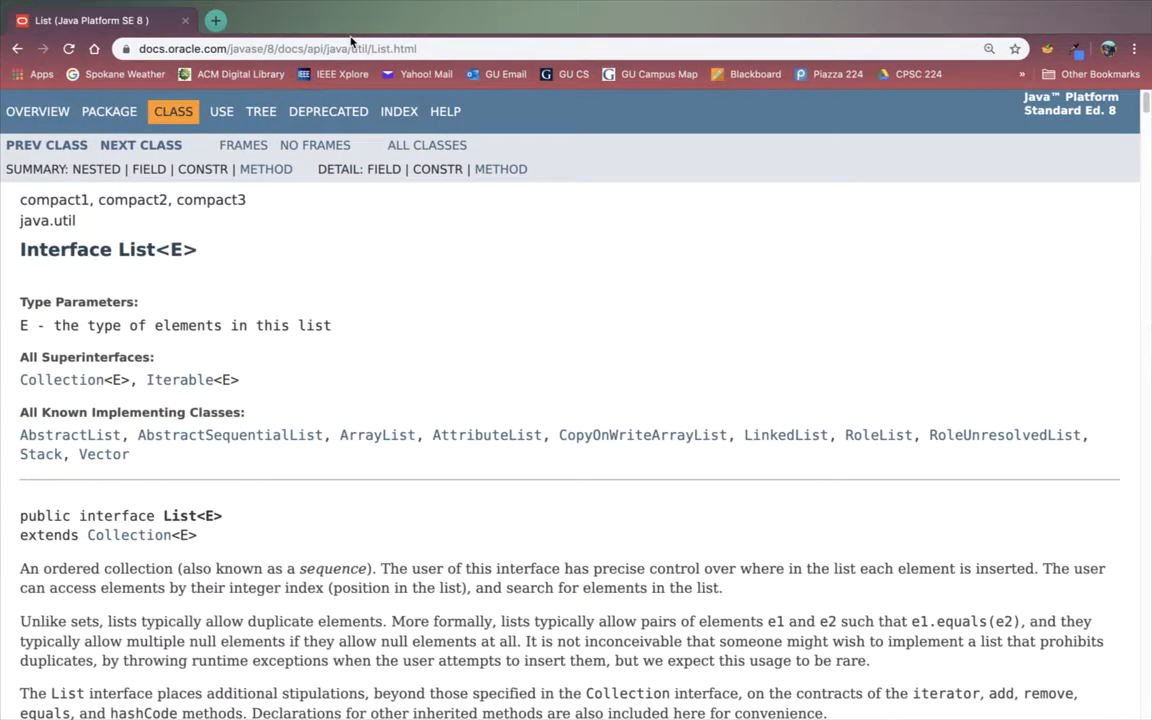
Step: Open Oracle's Collections page in a new tab, find the reverse method's description, then return to IntelliJ
key(ctrl+t)
text(Collections java se)
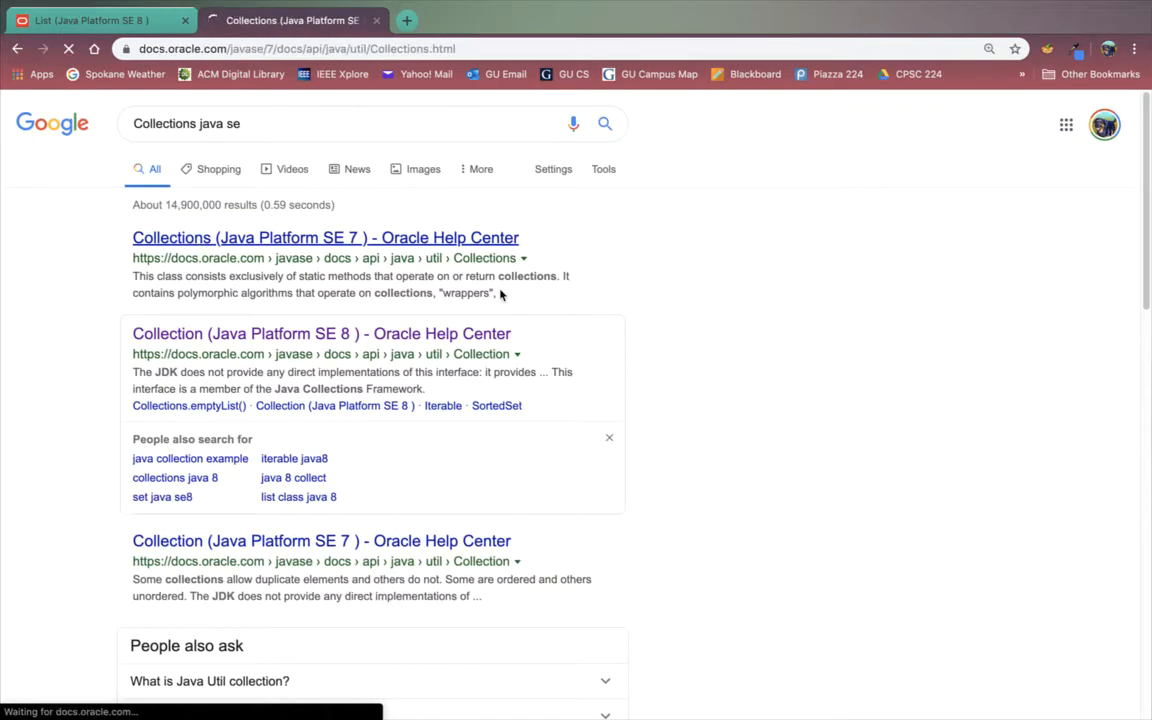
scroll(453, 486, down, 5)
scroll(453, 486, down, 5)
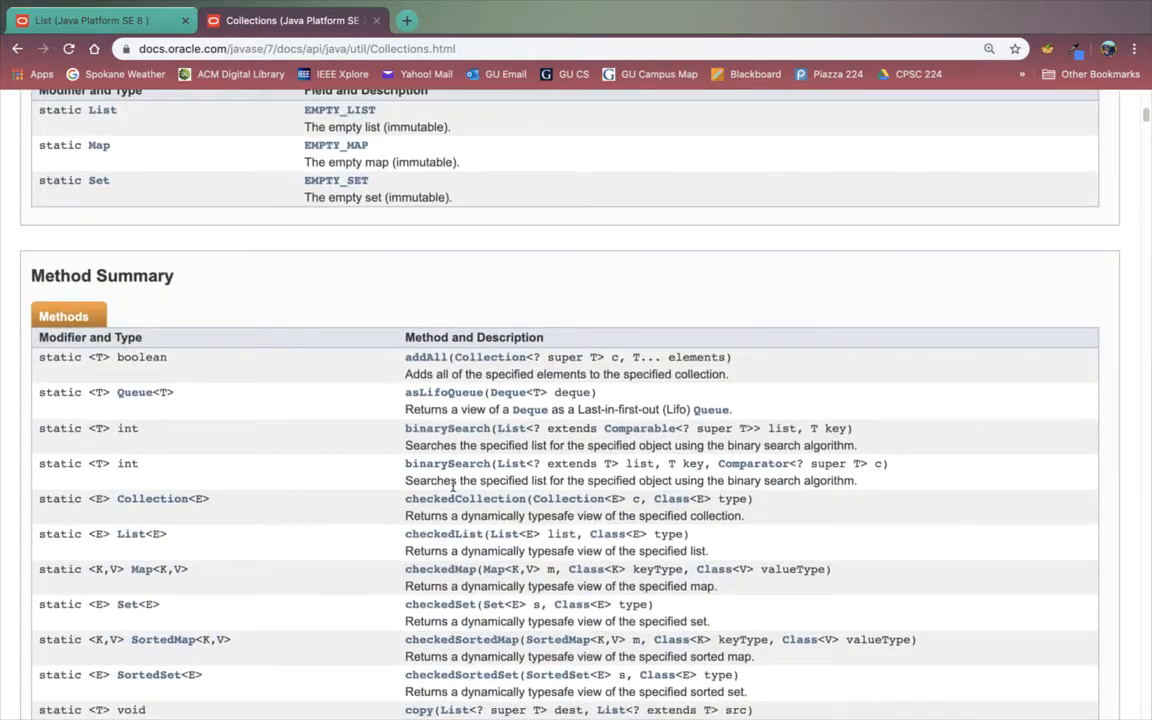
scroll(453, 486, down, 2)
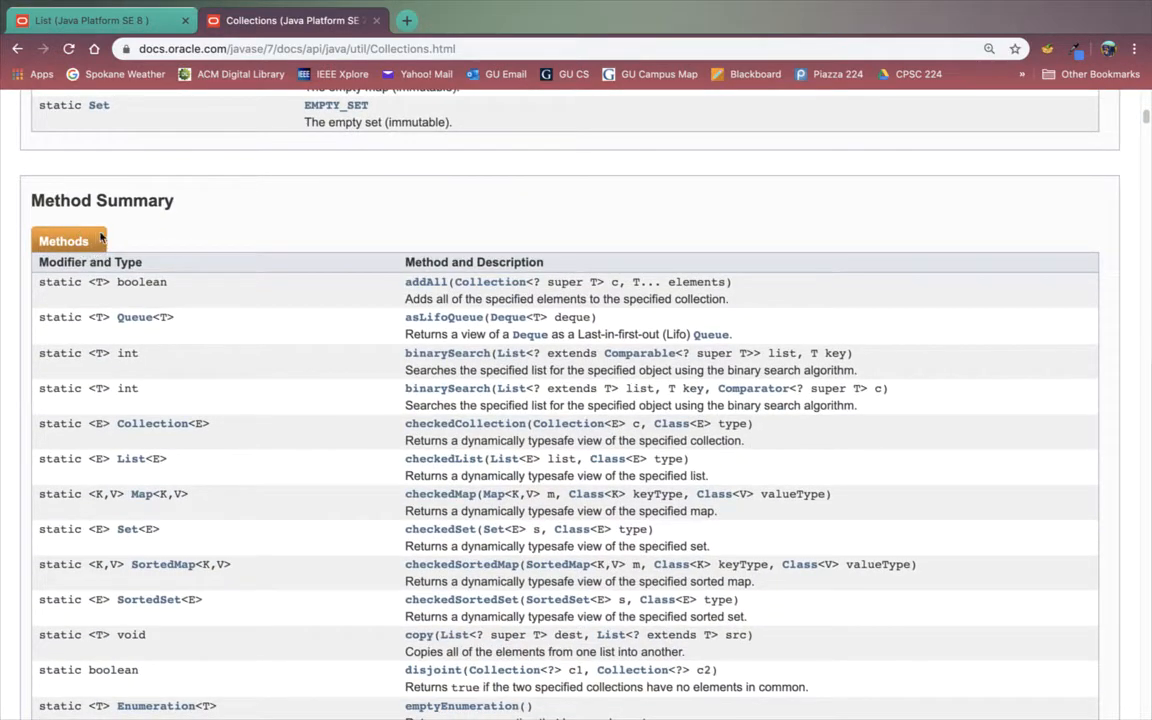
scroll(101, 260, down, 3)
scroll(101, 280, down, 3)
scroll(109, 300, down, 4)
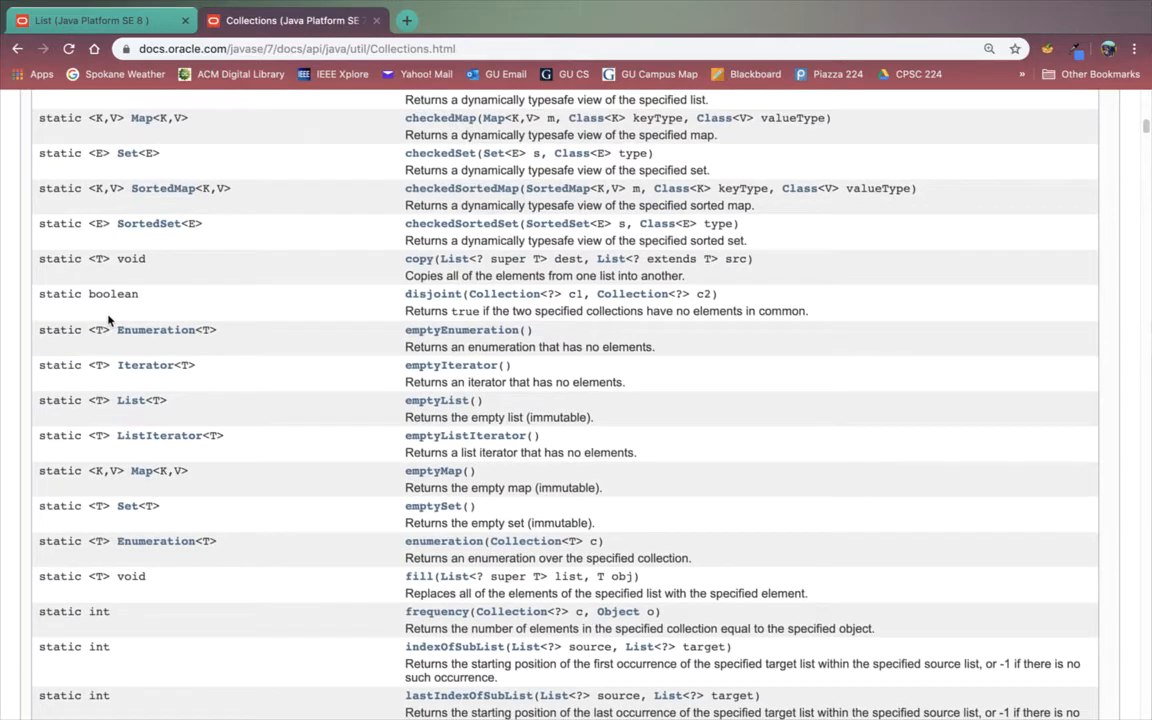
key(ctrl+f)
text(reverse)
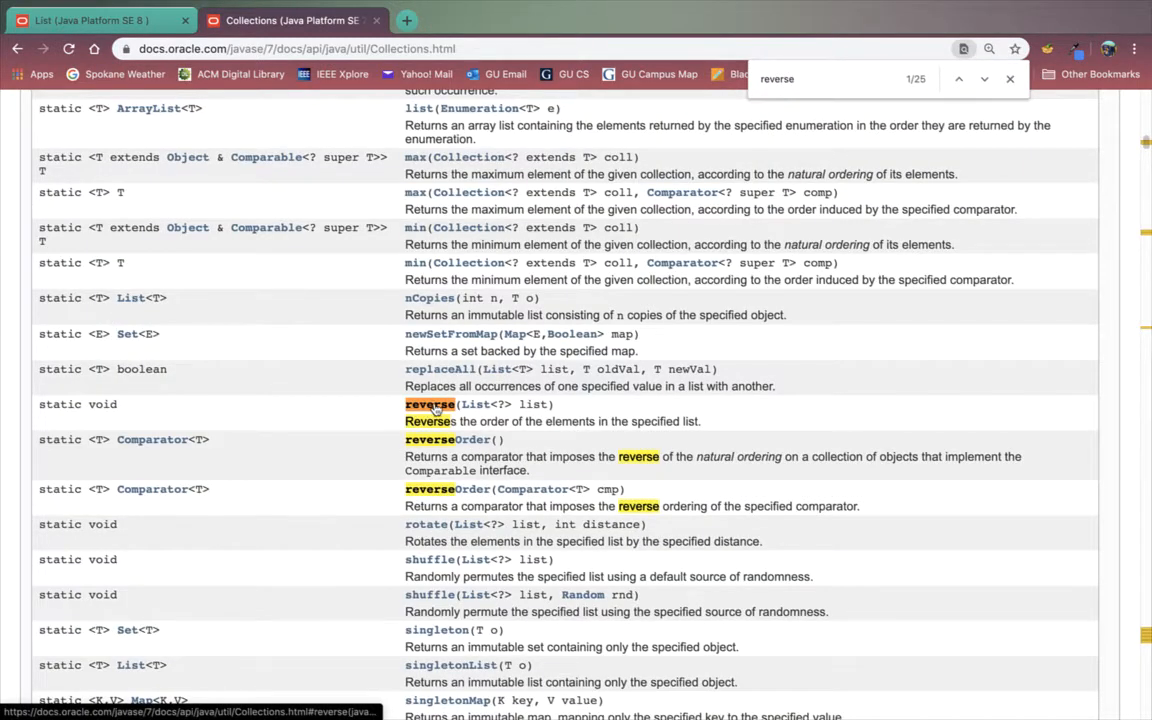
drag(455, 421, 708, 421)
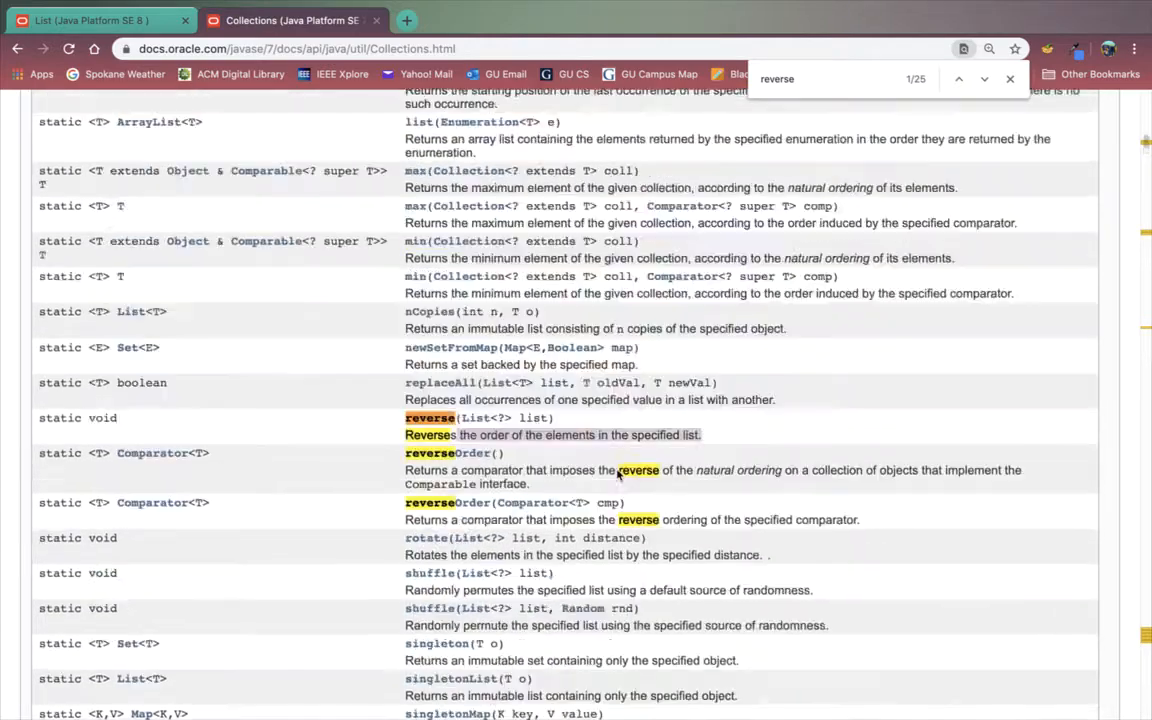
scroll(617, 472, up, 15)
key(super+Tab)
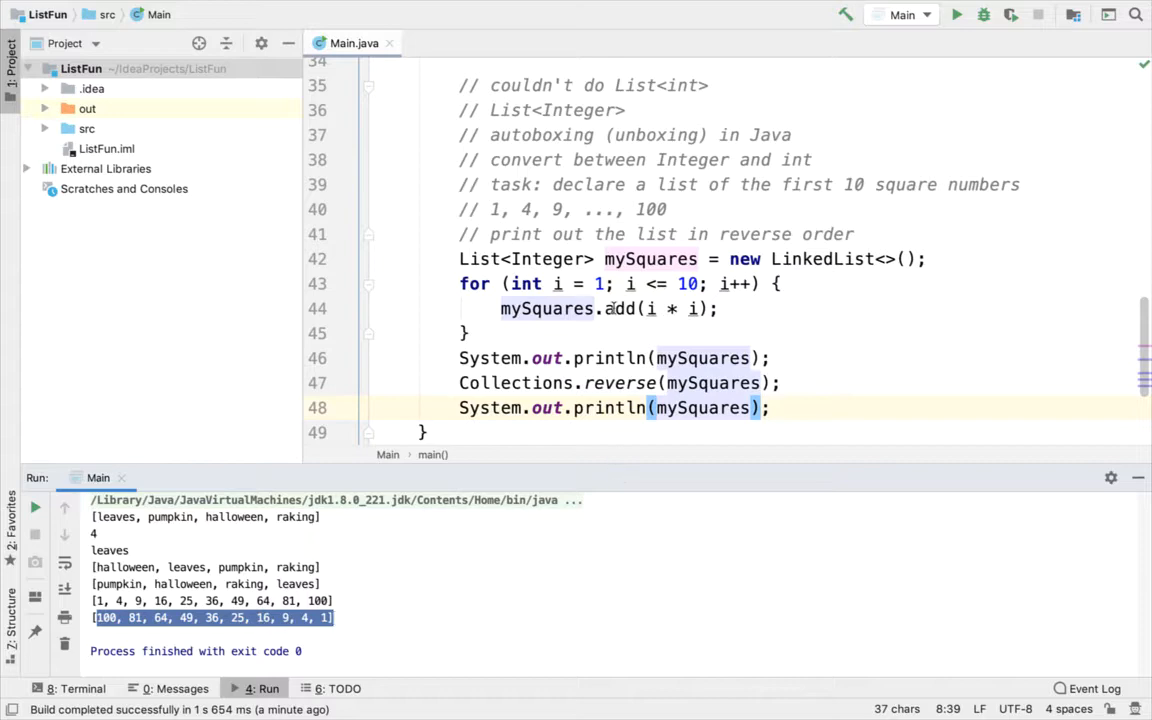
scroll(600, 330, up, 6)
scroll(613, 300, up, 4)
scroll(613, 305, up, 4)
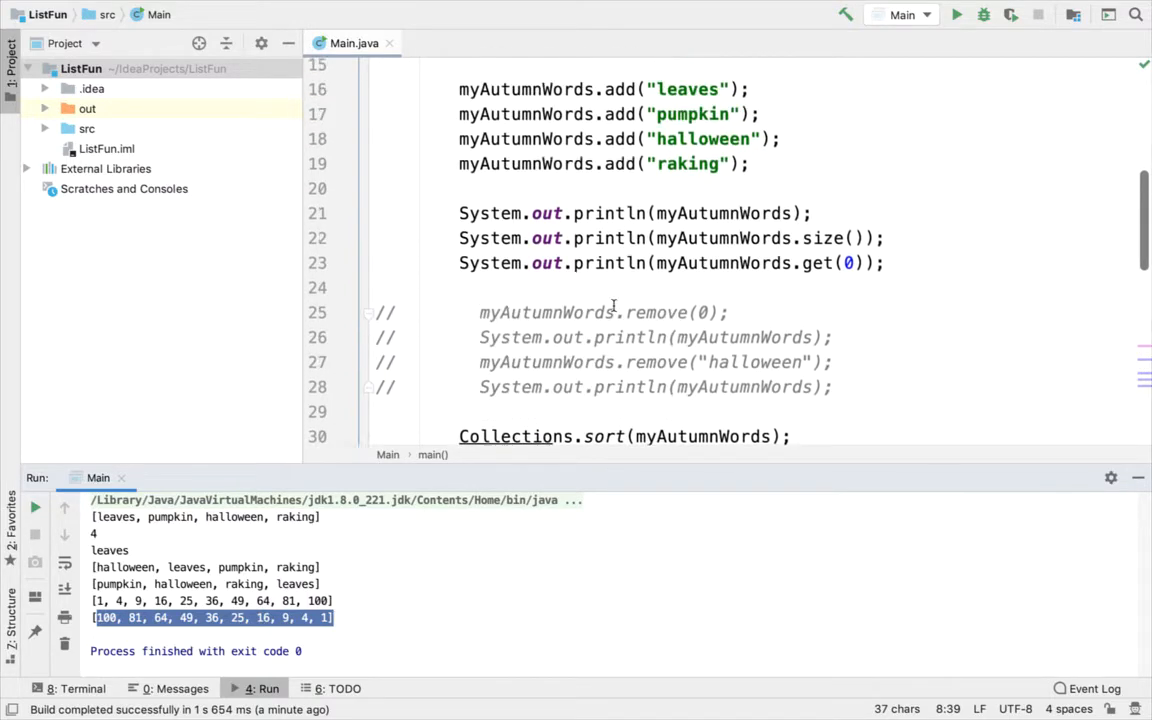
scroll(613, 305, down, 12)
scroll(613, 305, up, 2)
scroll(613, 305, up, 4)
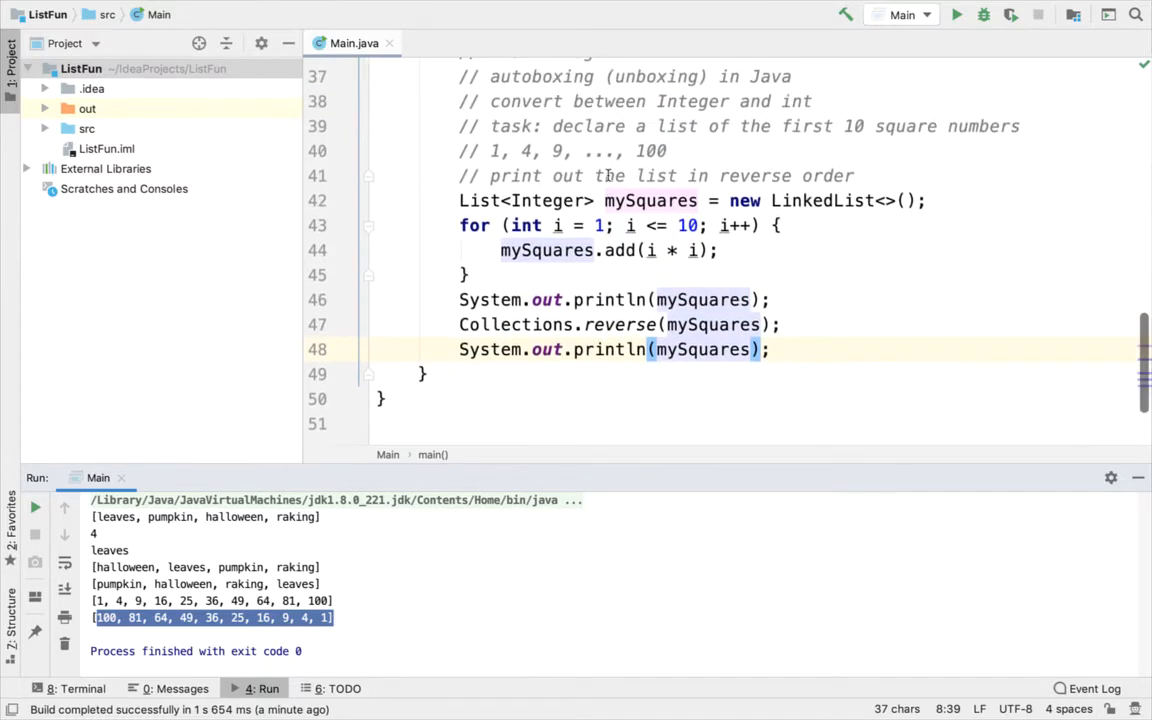
scroll(600, 280, up, 10)
scroll(585, 225, up, 8)
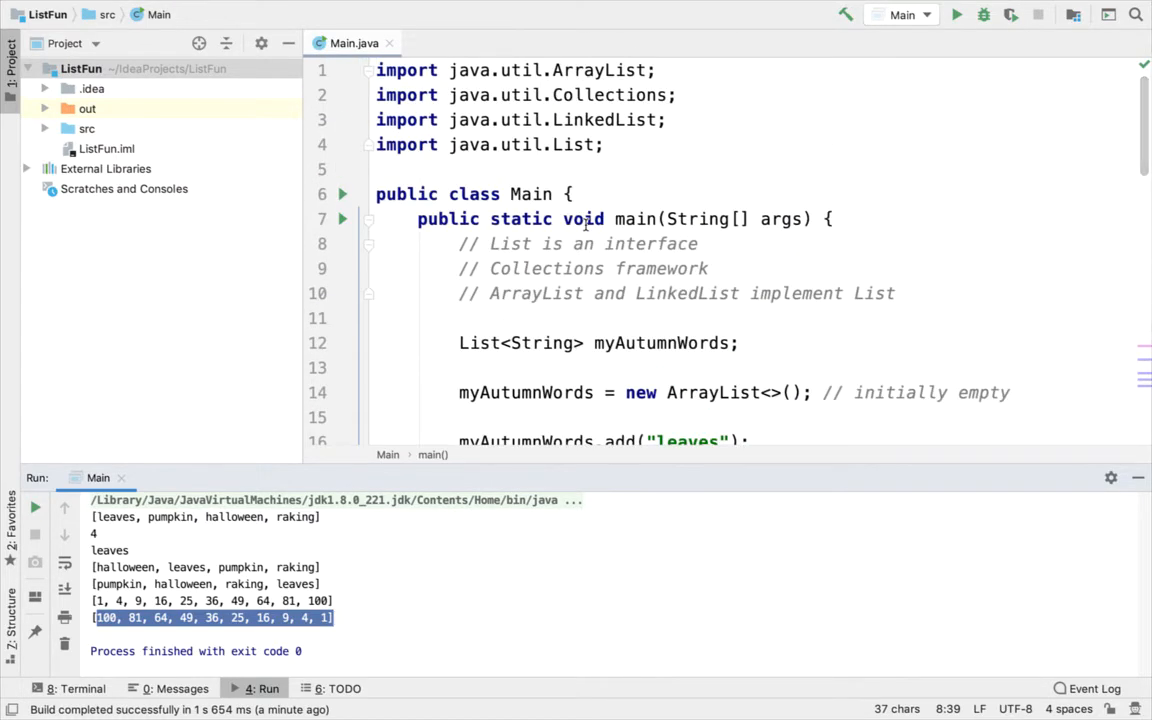